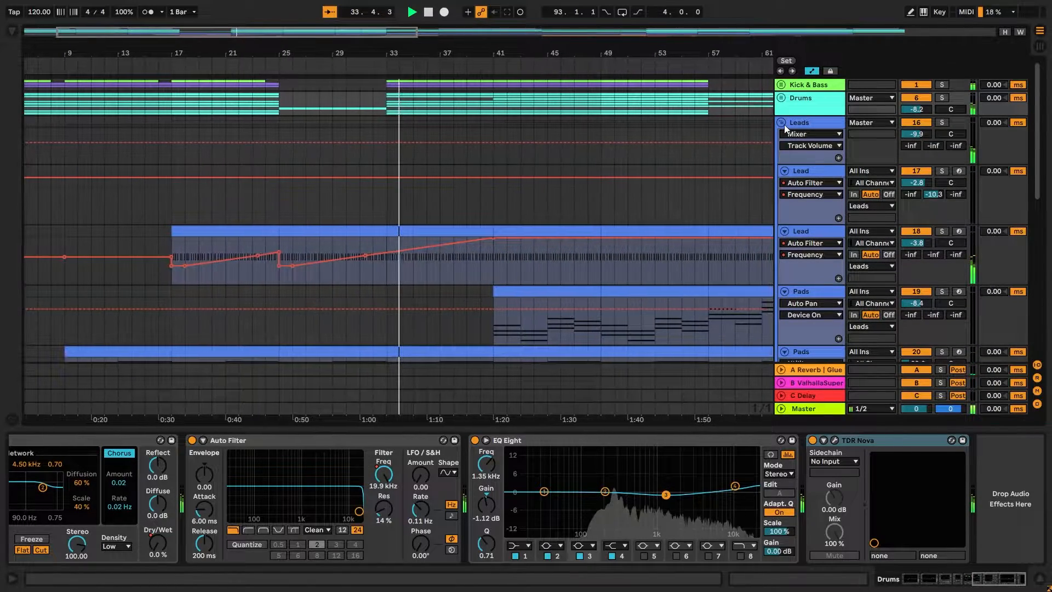
Collapse the Leads and Vocal track groups in the arrangement.
{"action": "left_click", "coordinate": [782, 123]}
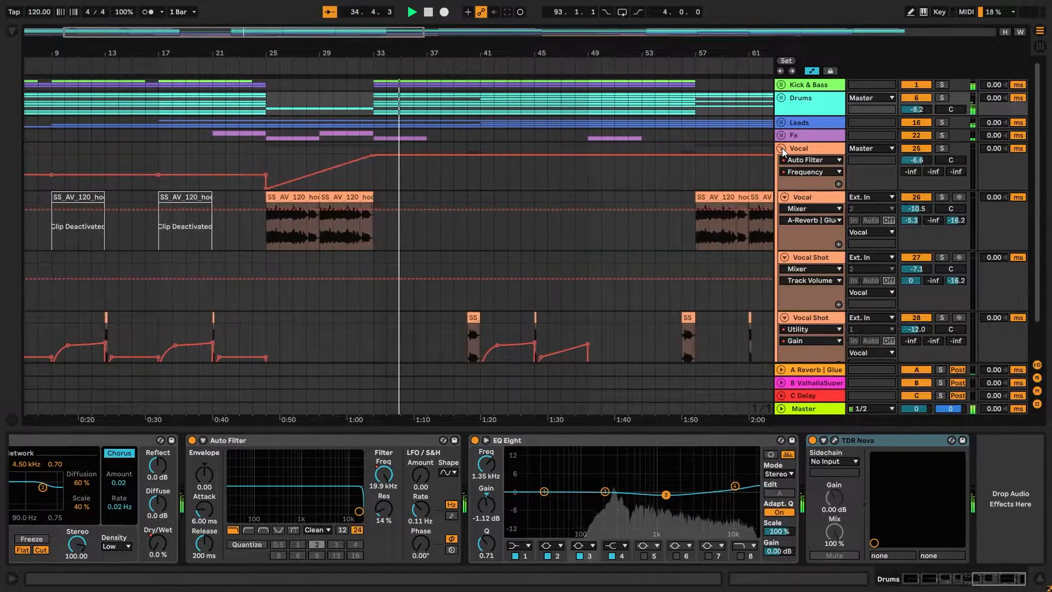
{"action": "left_click", "coordinate": [781, 148]}
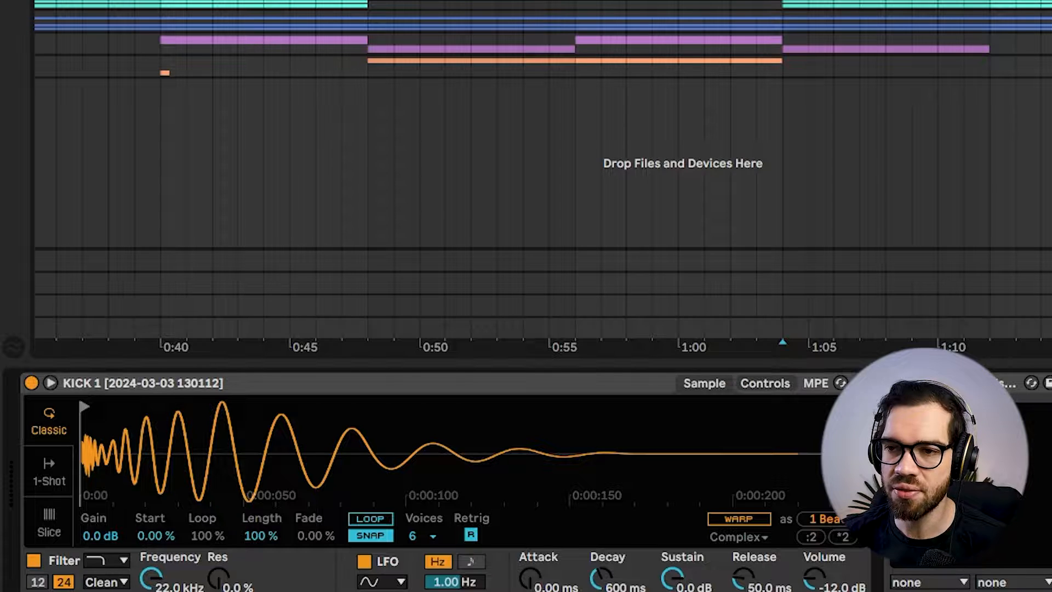
Open the KSHMR Essentials Kick plugin on the Kick track and play the loop with the track's EQ Eight bypassed.
{"action": "key", "text": "space"}
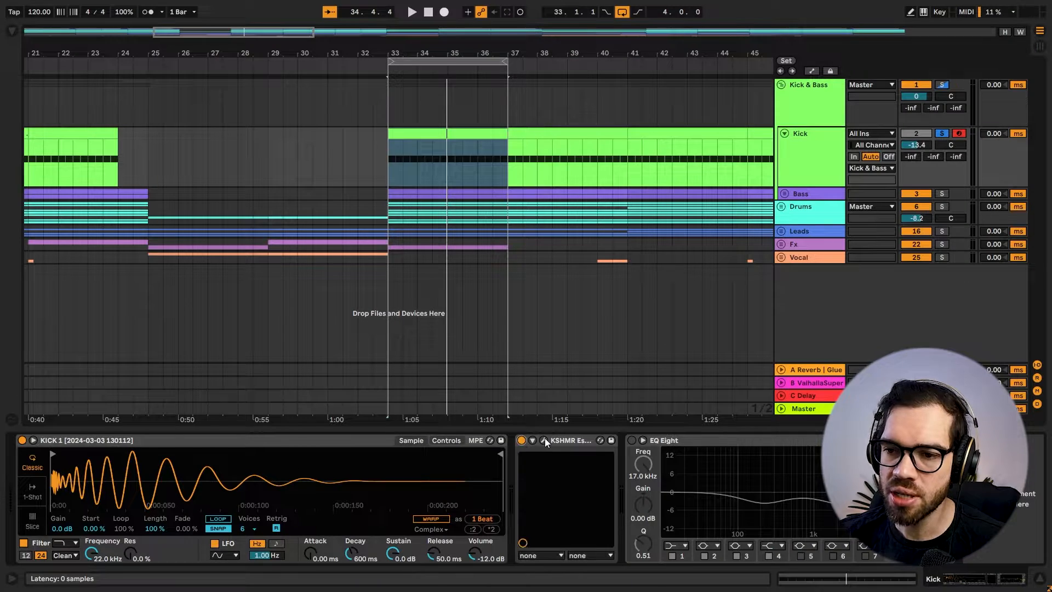
{"action": "left_click", "coordinate": [544, 440]}
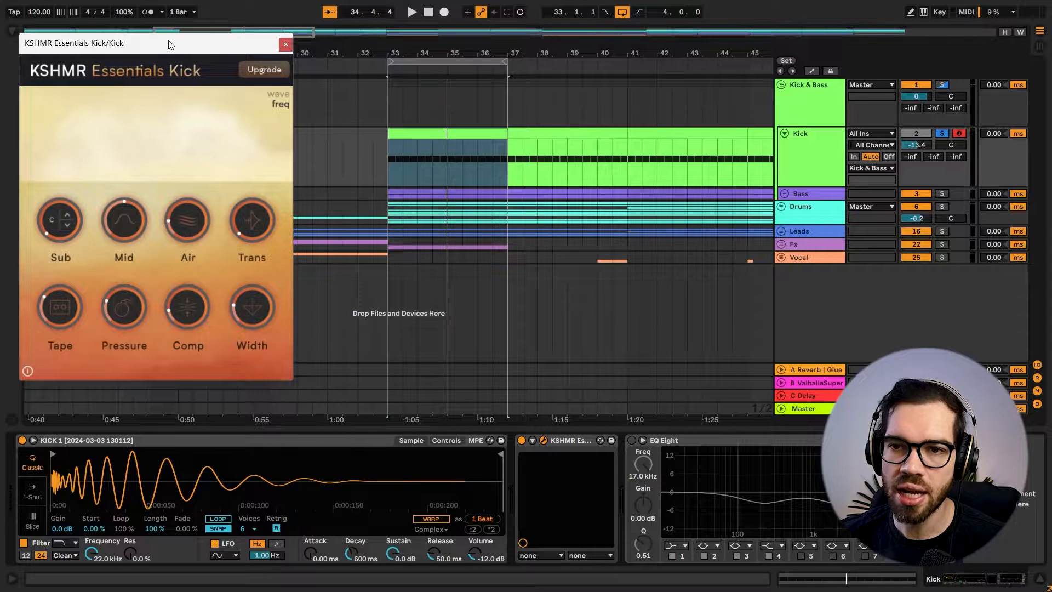
{"action": "left_click_drag", "start_coordinate": [169, 45], "coordinate": [268, 59]}
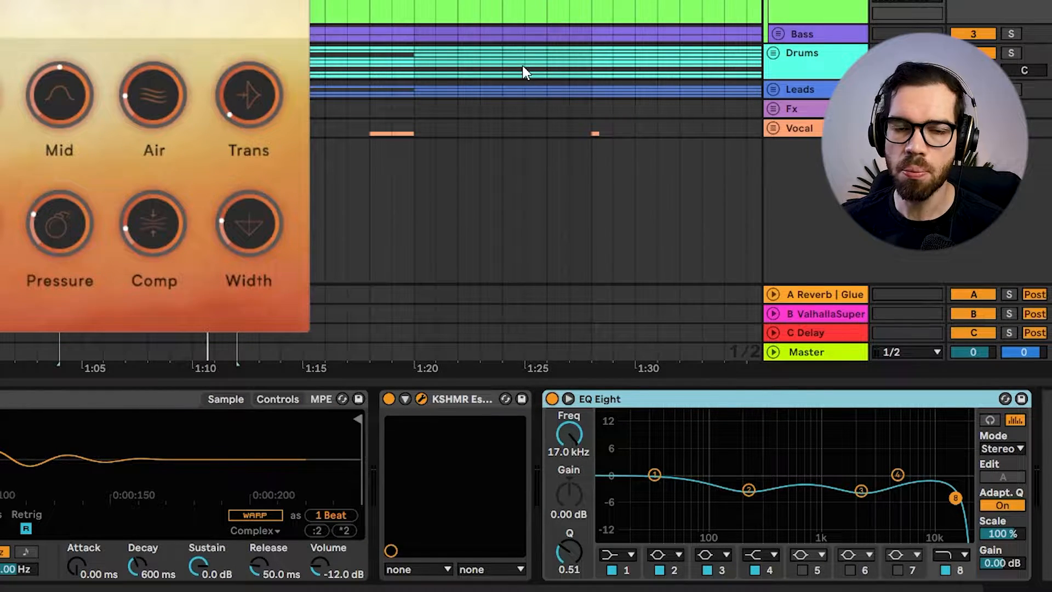
{"action": "key", "text": "space"}
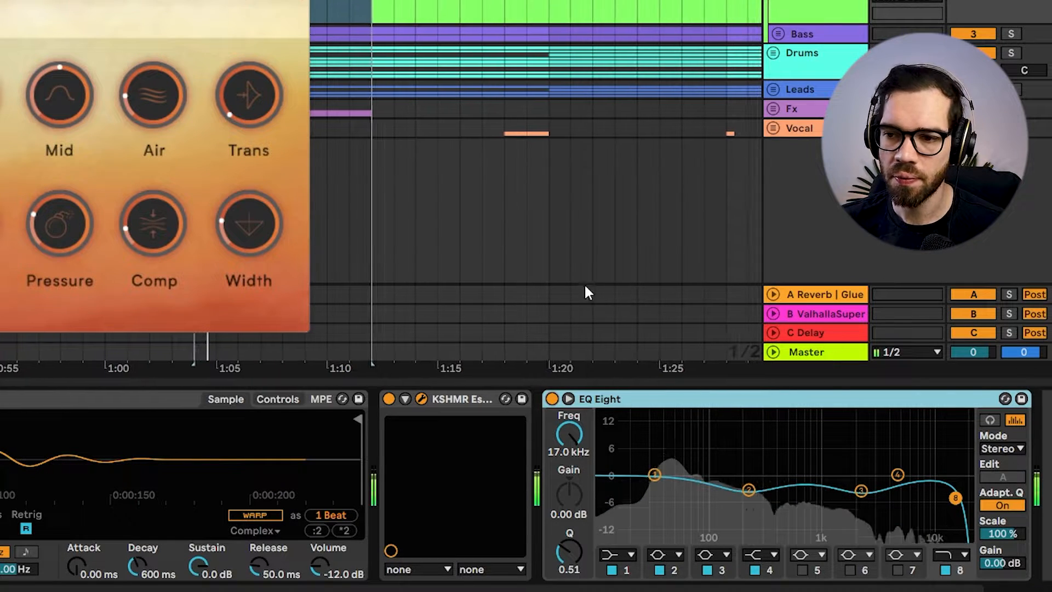
{"action": "left_click", "coordinate": [551, 398]}
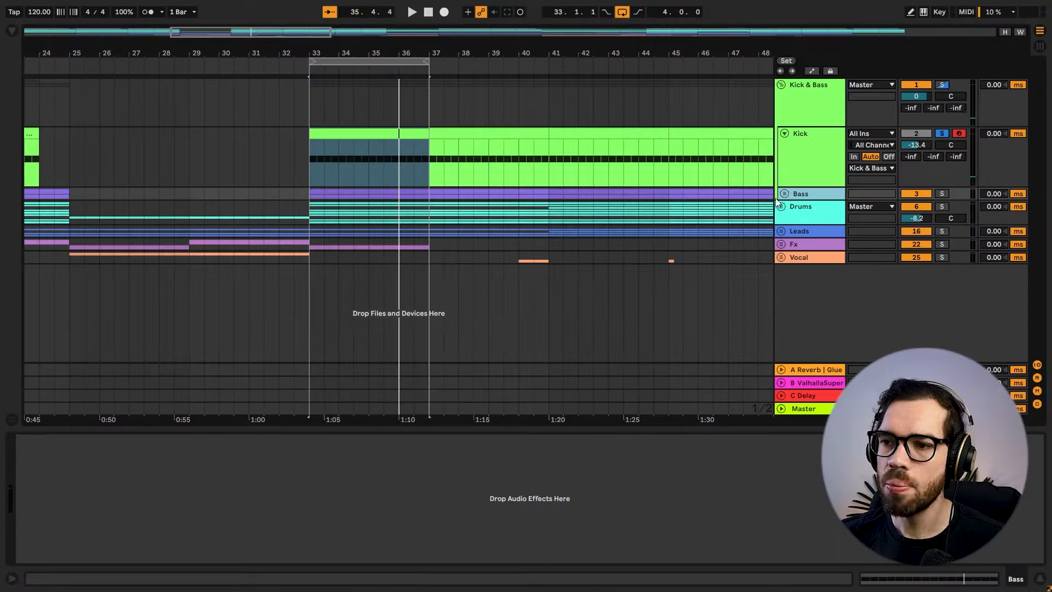
Unfold the Bass group and its first Bass track in the arrangement.
{"action": "left_click", "coordinate": [784, 194]}
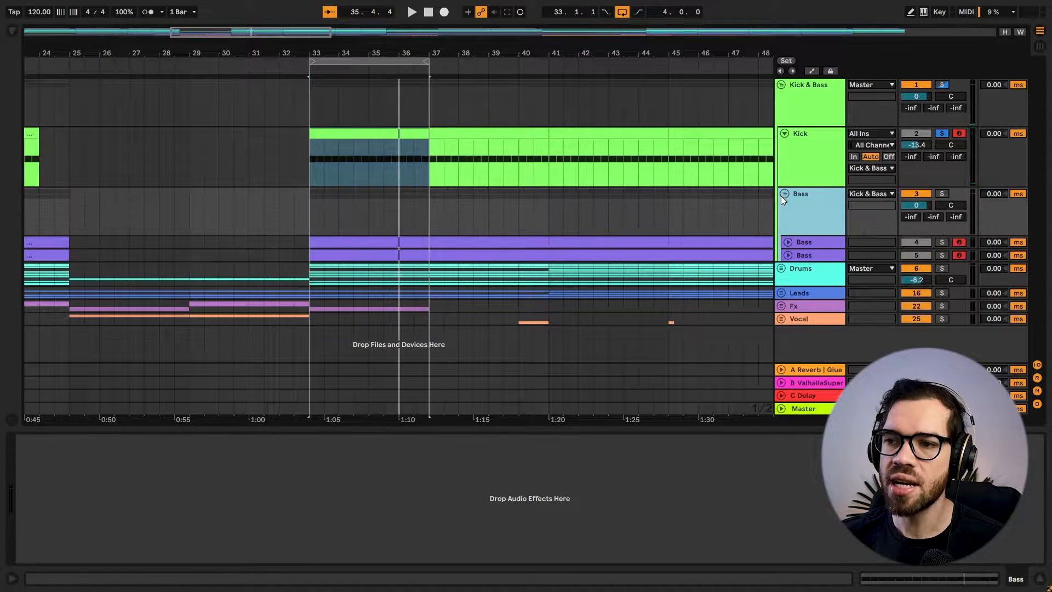
{"action": "left_click", "coordinate": [788, 241]}
{"action": "scroll", "coordinate": [361, 202], "scroll_direction": "down", "scroll_amount": 1}
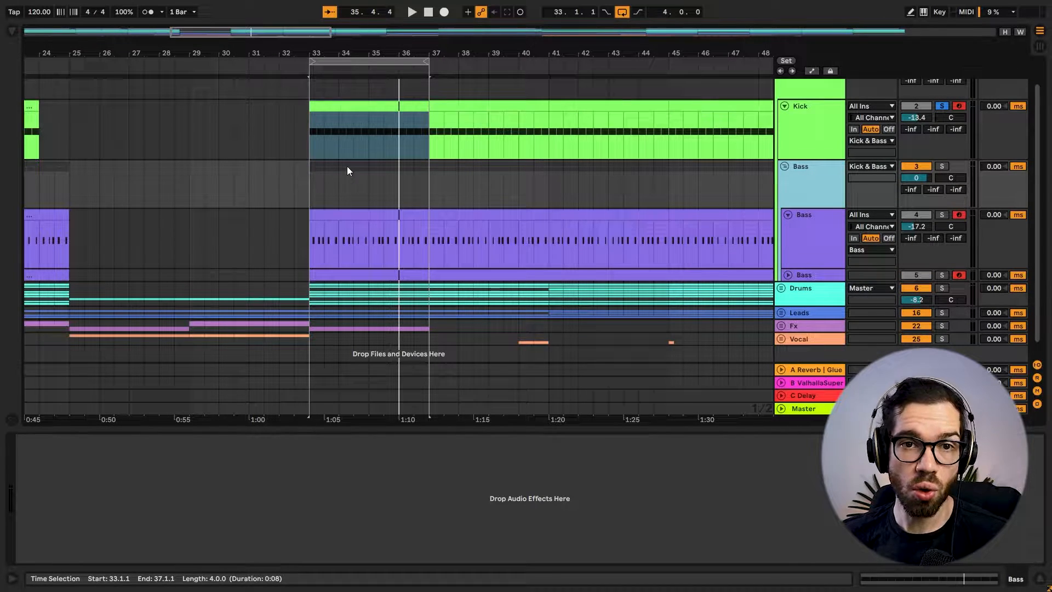
{"action": "left_click_drag", "start_coordinate": [354, 53], "coordinate": [391, 99]}
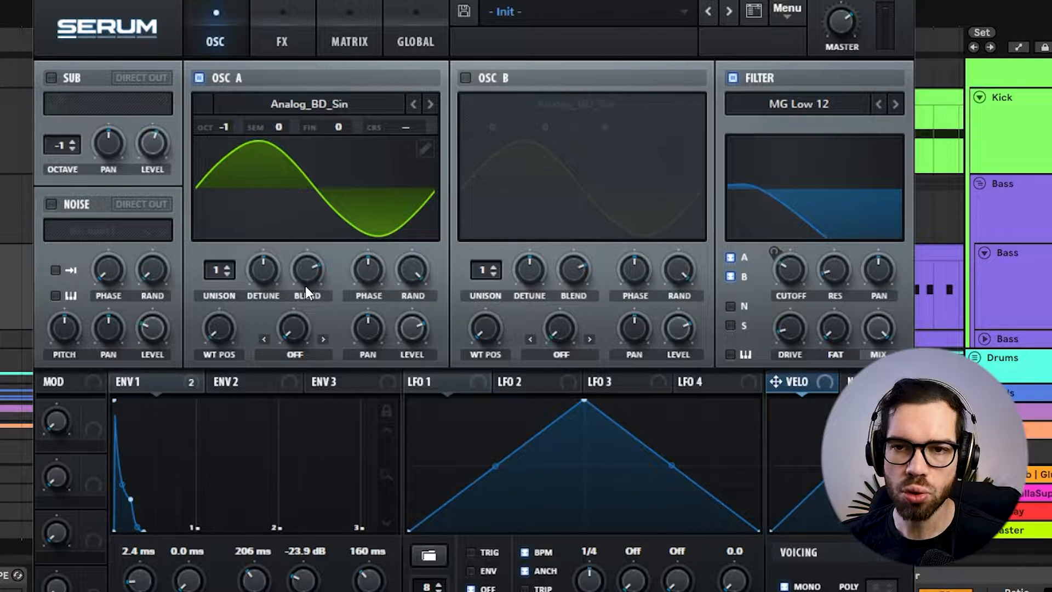
Show Serum's effects page for the first Bass track and switch on the EQ module below Distortion.
{"action": "mouse_move", "coordinate": [305, 284]}
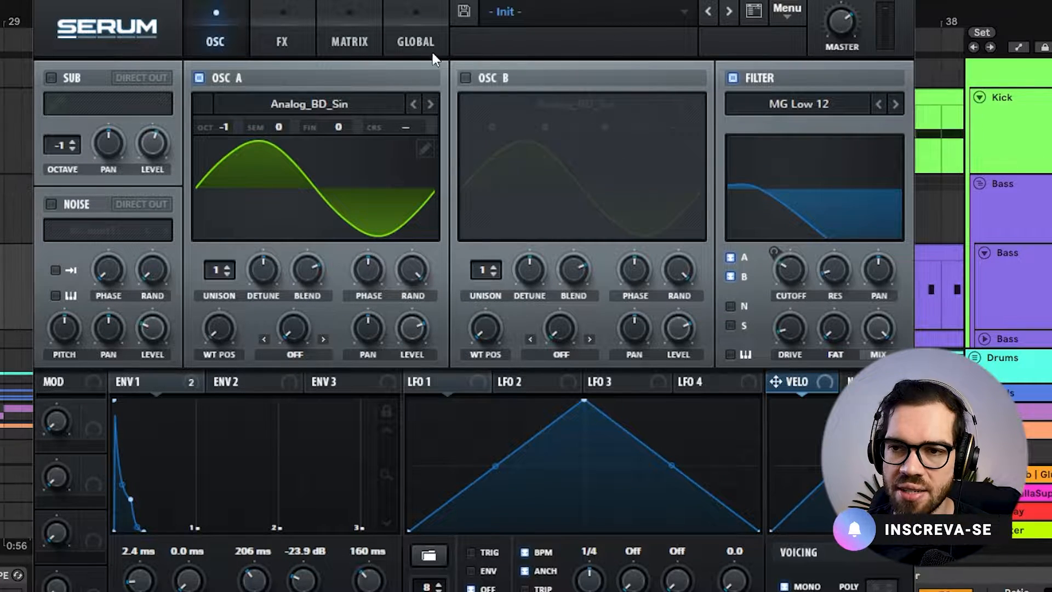
{"action": "left_click", "coordinate": [292, 39]}
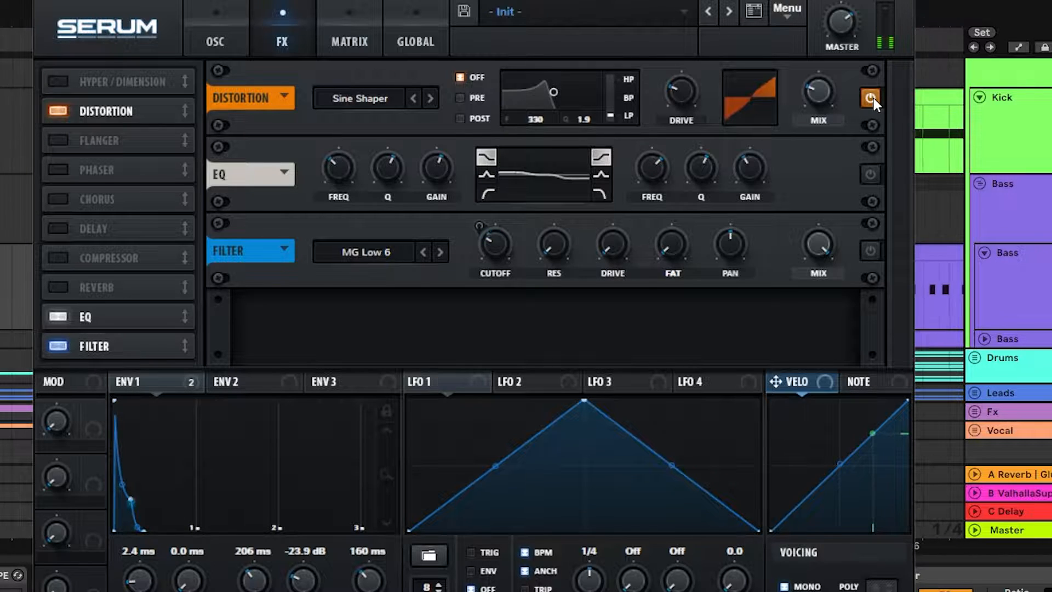
{"action": "left_click", "coordinate": [875, 177]}
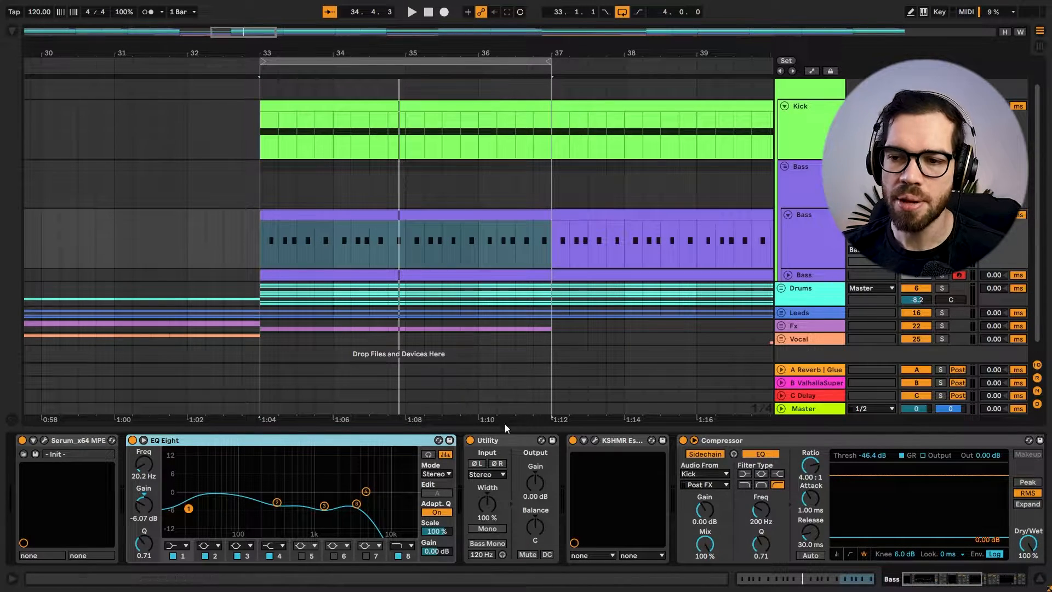
Compare the first Bass track with its KSHMR Essentials plugin bypassed and re-enabled, and examine the sidechain Compressors after it.
{"action": "left_click", "coordinate": [595, 440]}
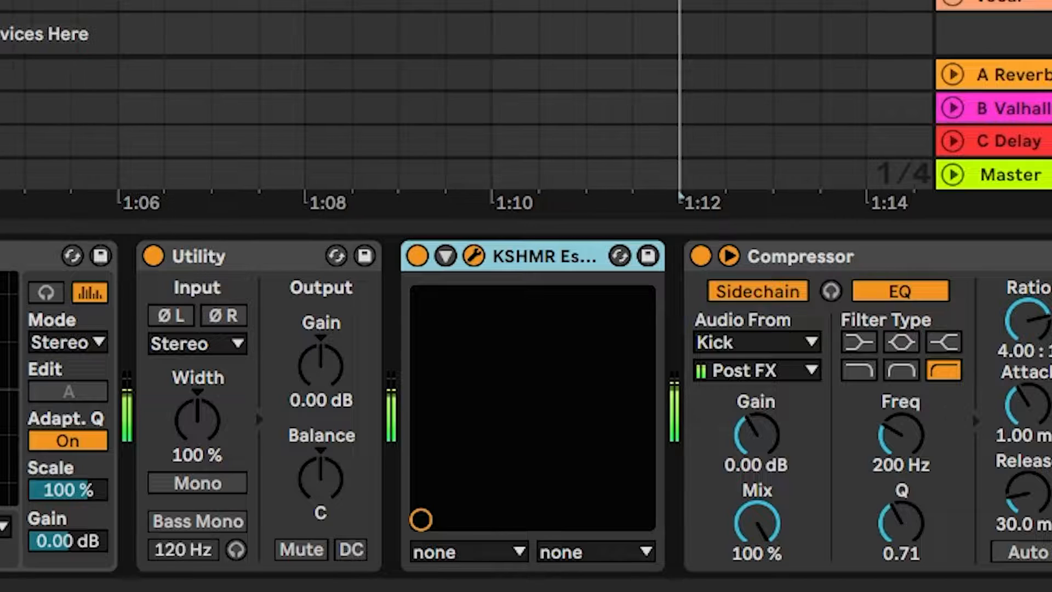
{"action": "left_click", "coordinate": [574, 440]}
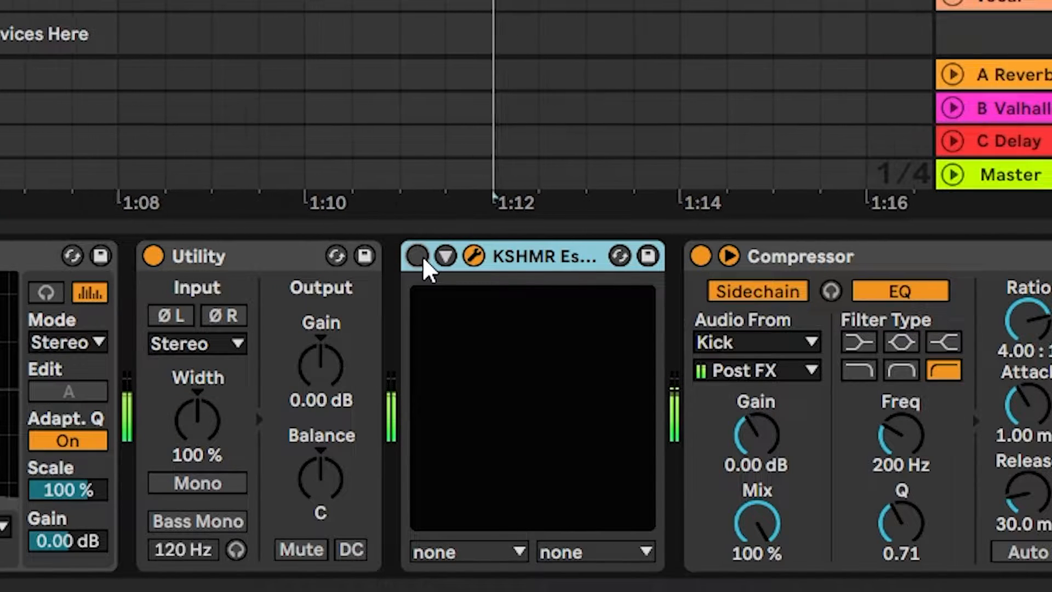
{"action": "left_click", "coordinate": [423, 256]}
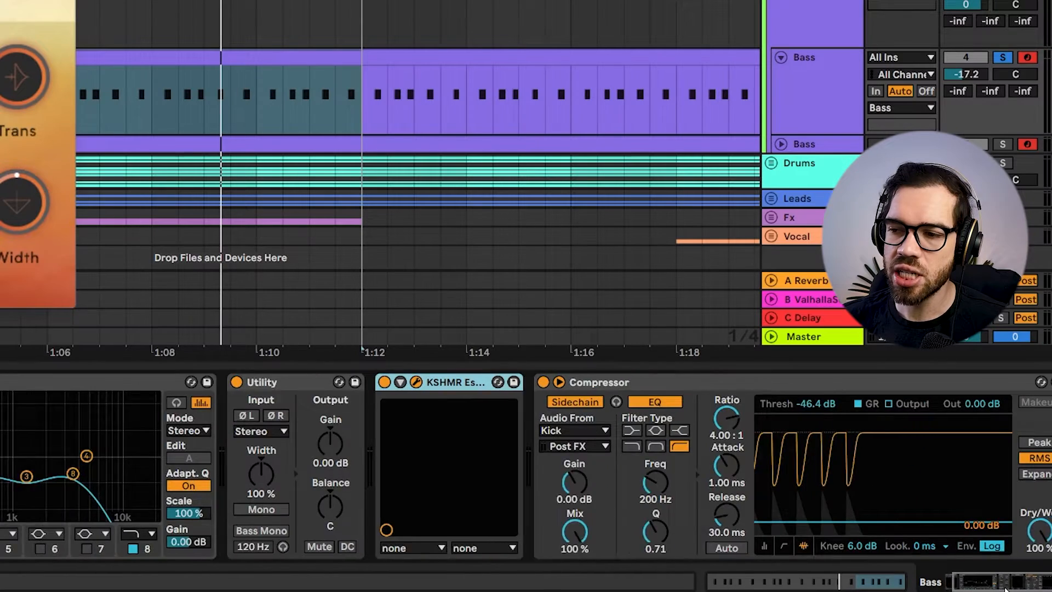
{"action": "left_click_drag", "start_coordinate": [1006, 588], "coordinate": [1047, 588]}
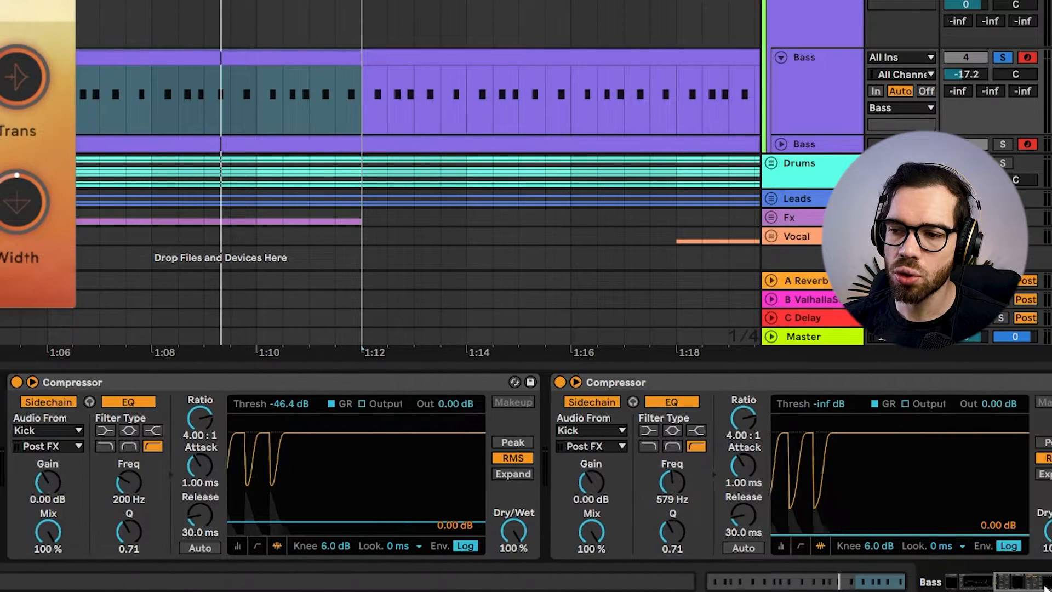
{"action": "left_click", "coordinate": [365, 382]}
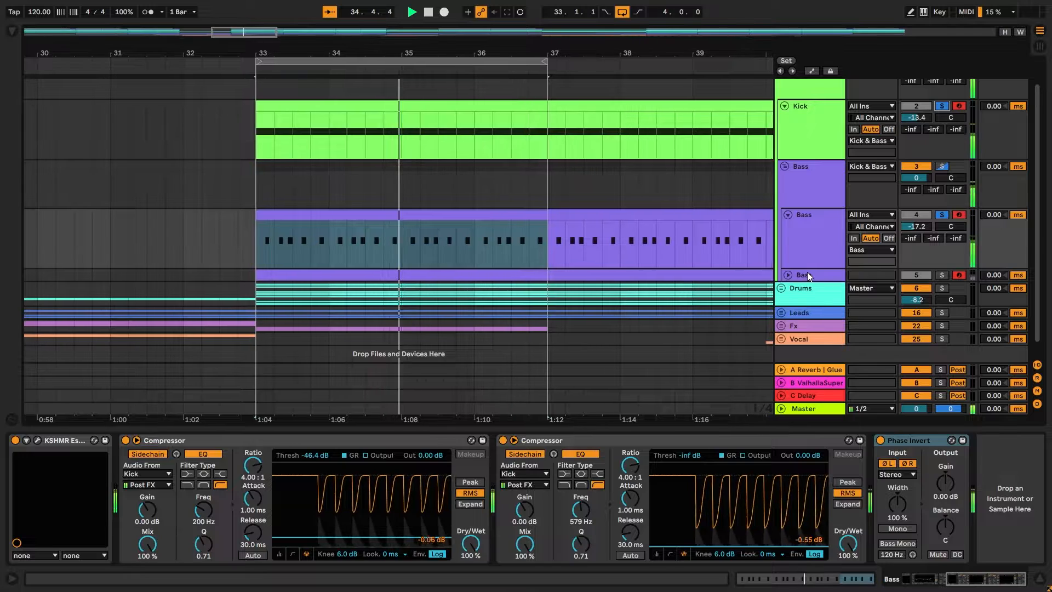
Unfold the second Bass track and inspect its Serum instrument, closing the plugin window when done.
{"action": "left_click", "coordinate": [572, 22]}
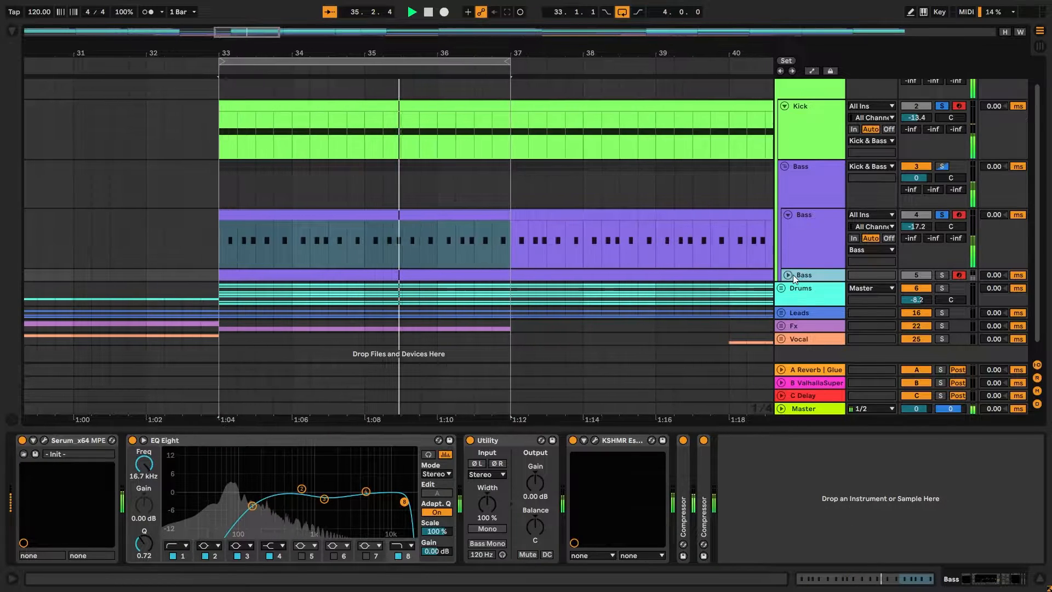
{"action": "left_click", "coordinate": [789, 275]}
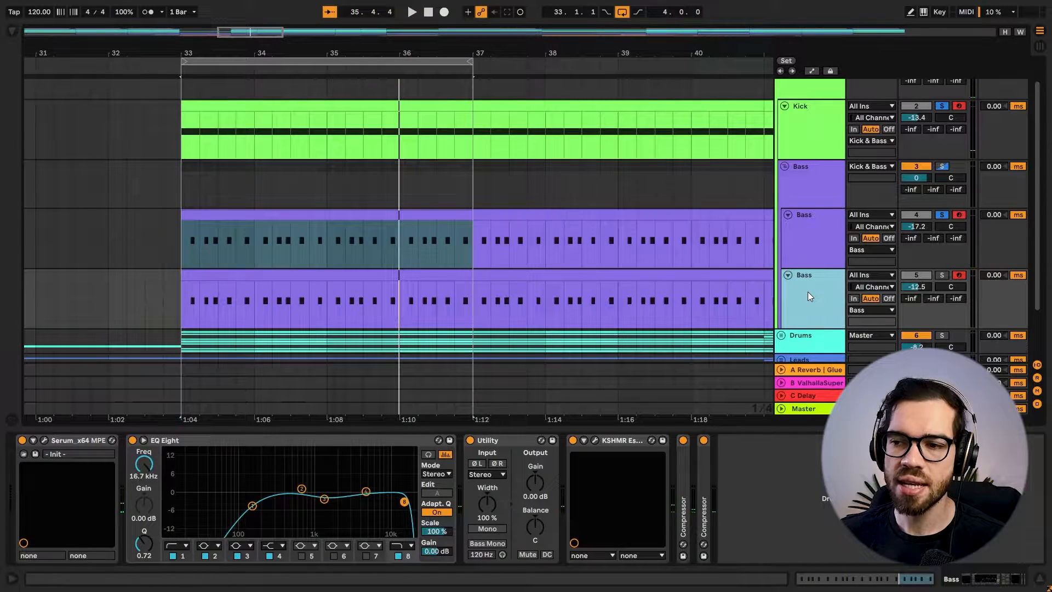
{"action": "left_click", "coordinate": [44, 439]}
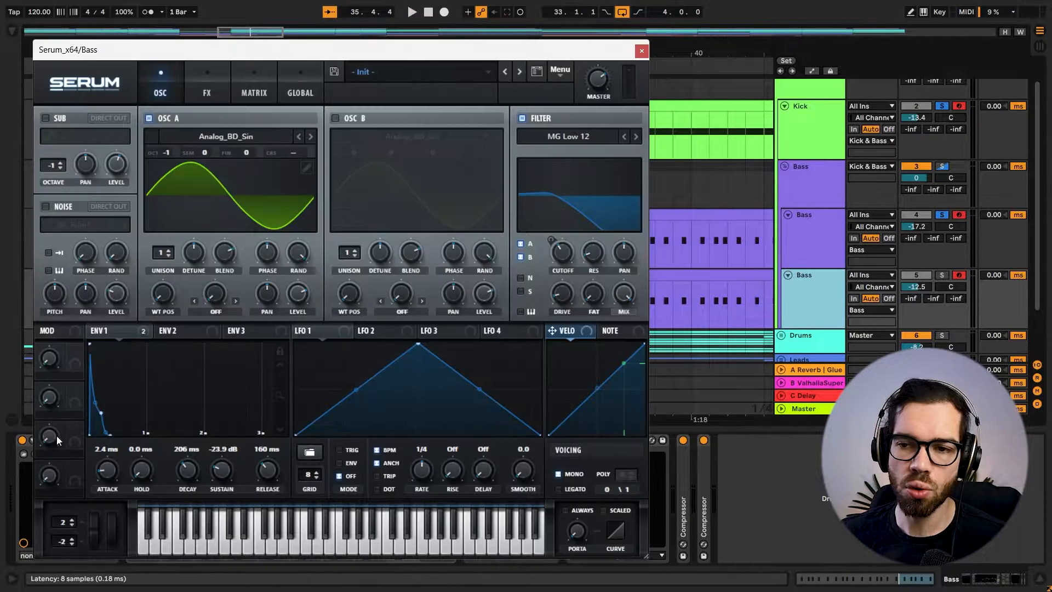
{"action": "left_click", "coordinate": [642, 50]}
Audition the second Bass track in solo, and hear it together with the first Bass track and the Kick.
{"action": "left_click", "coordinate": [944, 277]}
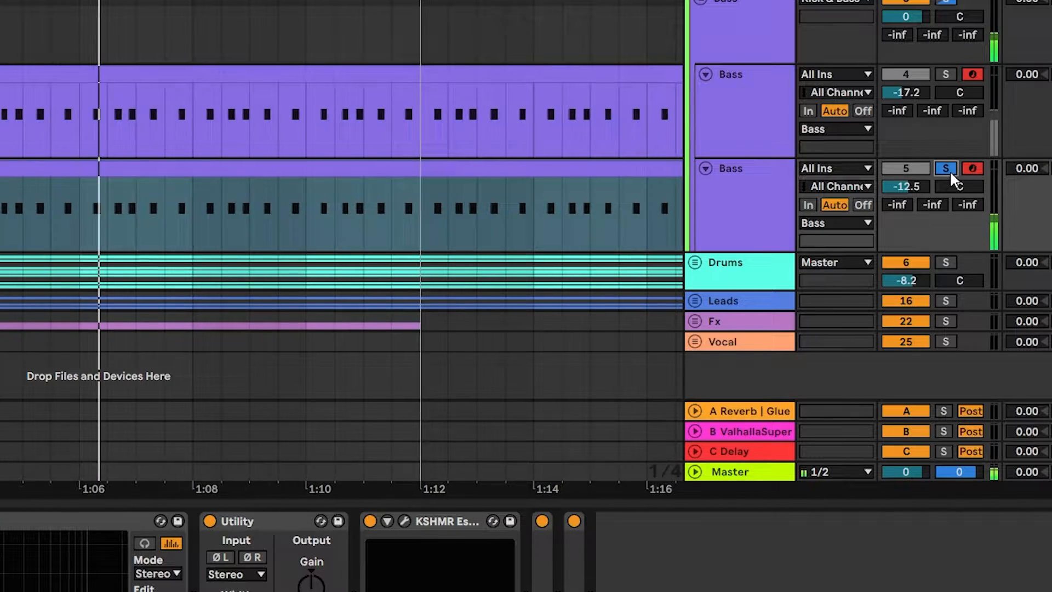
{"action": "left_click", "coordinate": [949, 171]}
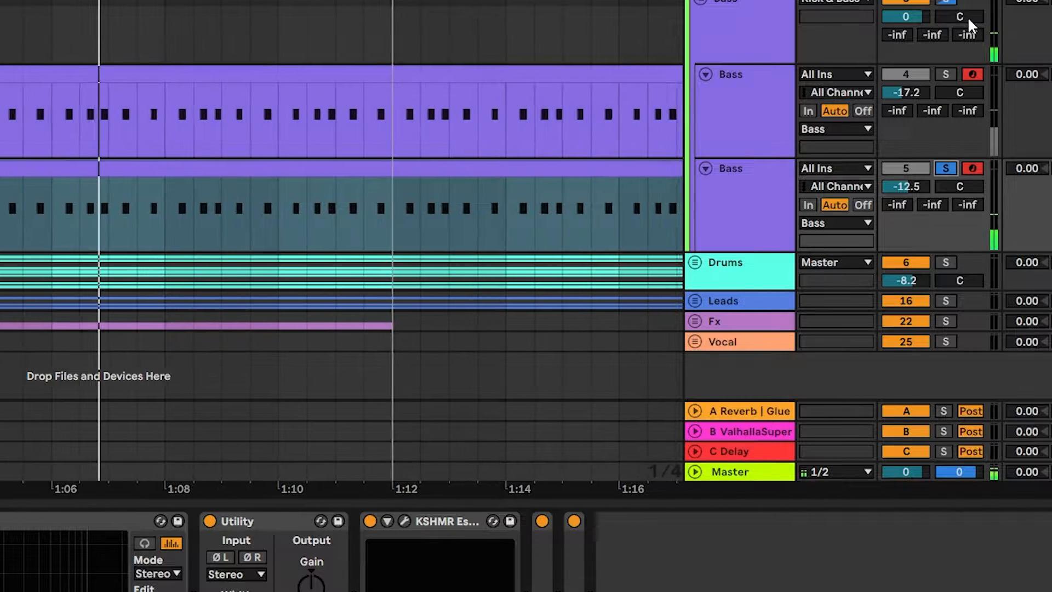
{"action": "scroll", "coordinate": [570, 104], "scroll_direction": "up", "scroll_amount": 5}
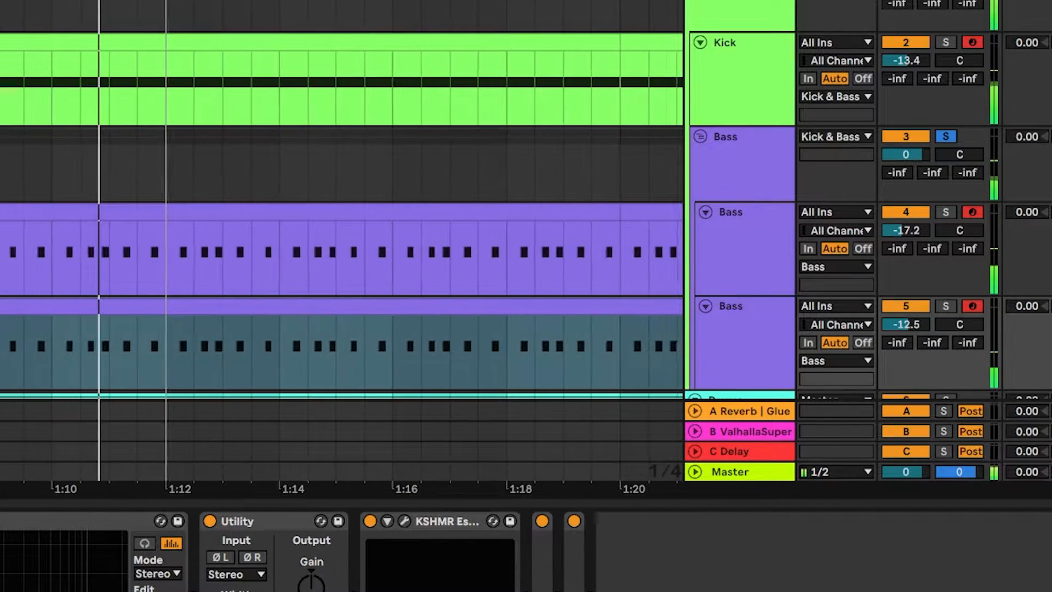
{"action": "left_click", "coordinate": [729, 11]}
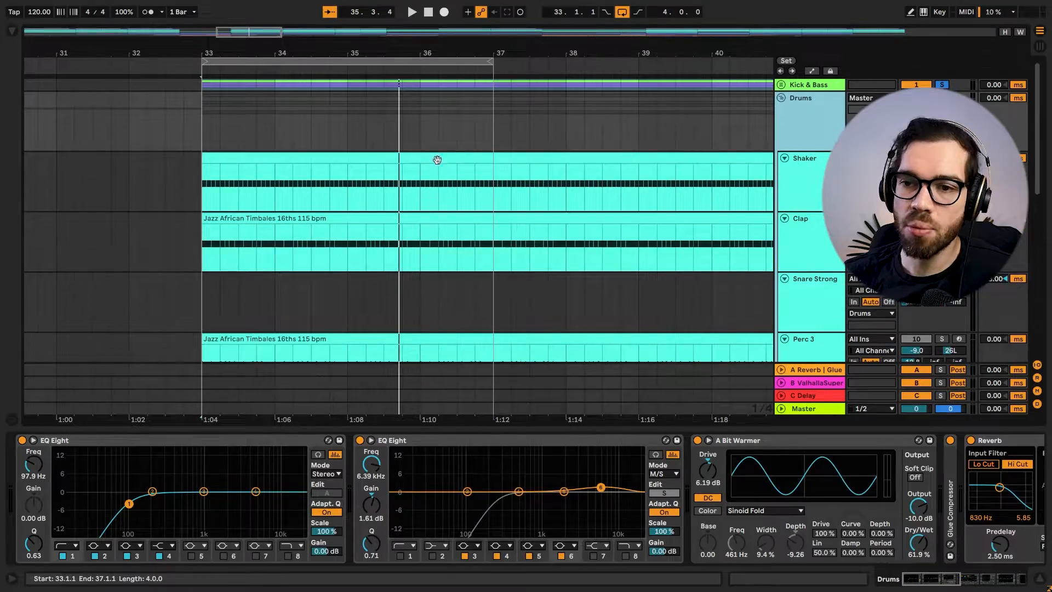
Open the Shaker track's MIDI clip at bar 33 in the note editor.
{"action": "left_click", "coordinate": [333, 160]}
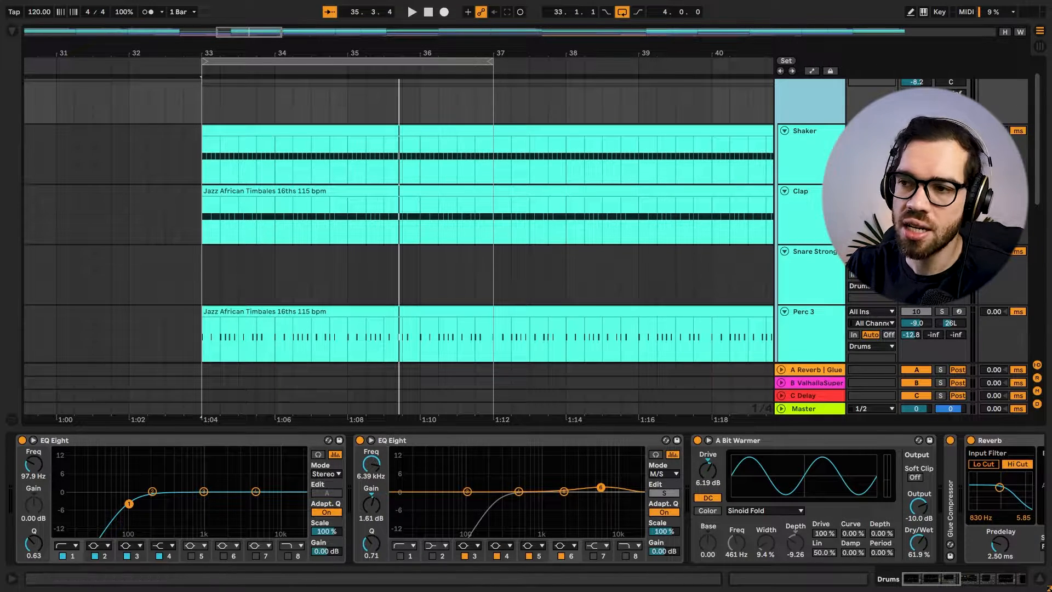
{"action": "left_click", "coordinate": [264, 132]}
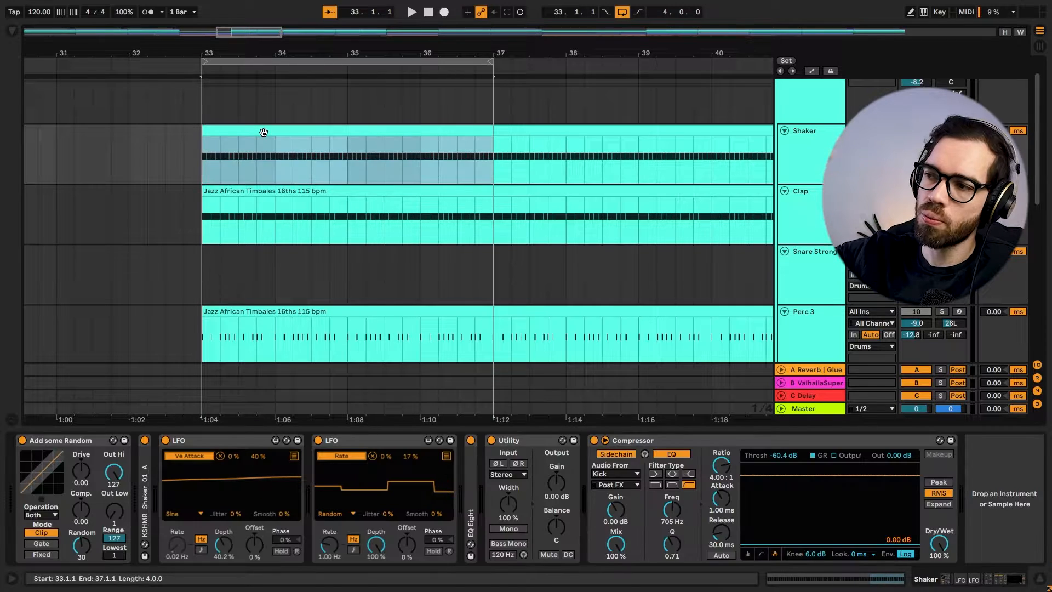
{"action": "double_click", "coordinate": [263, 132]}
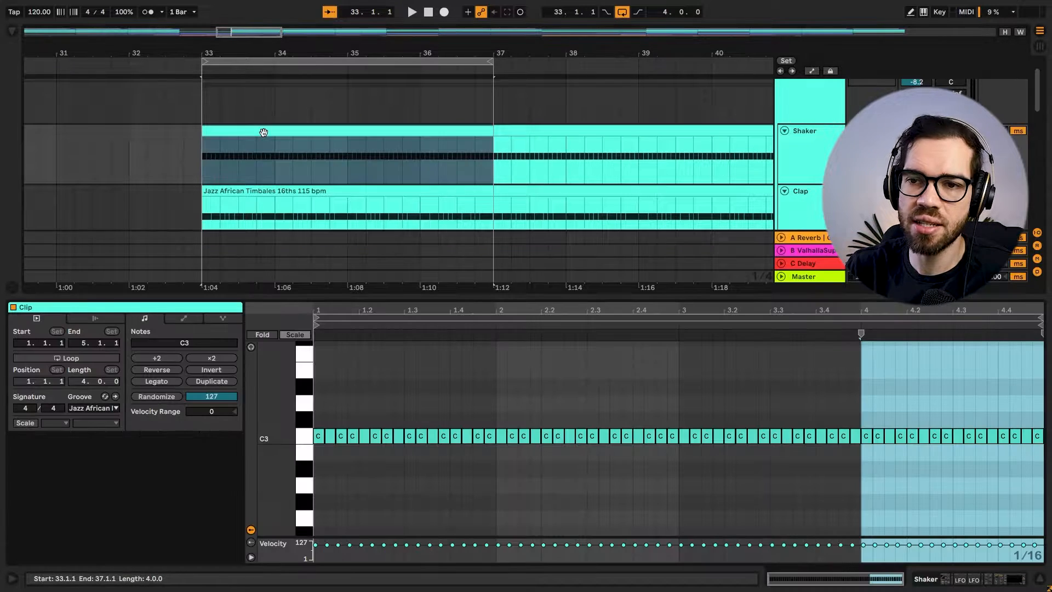
Examine the opening 1/16 C3 notes of the Shaker clip and return to the track's device chain.
{"action": "right_click", "coordinate": [445, 404]}
{"action": "left_click", "coordinate": [537, 334]}
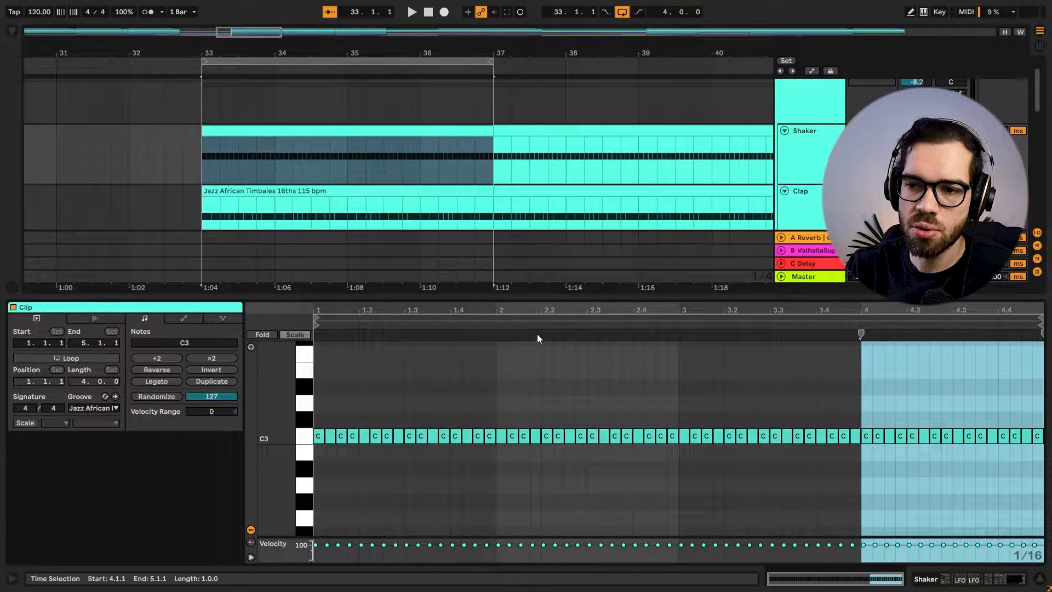
{"action": "left_click_drag", "start_coordinate": [320, 308], "coordinate": [321, 351]}
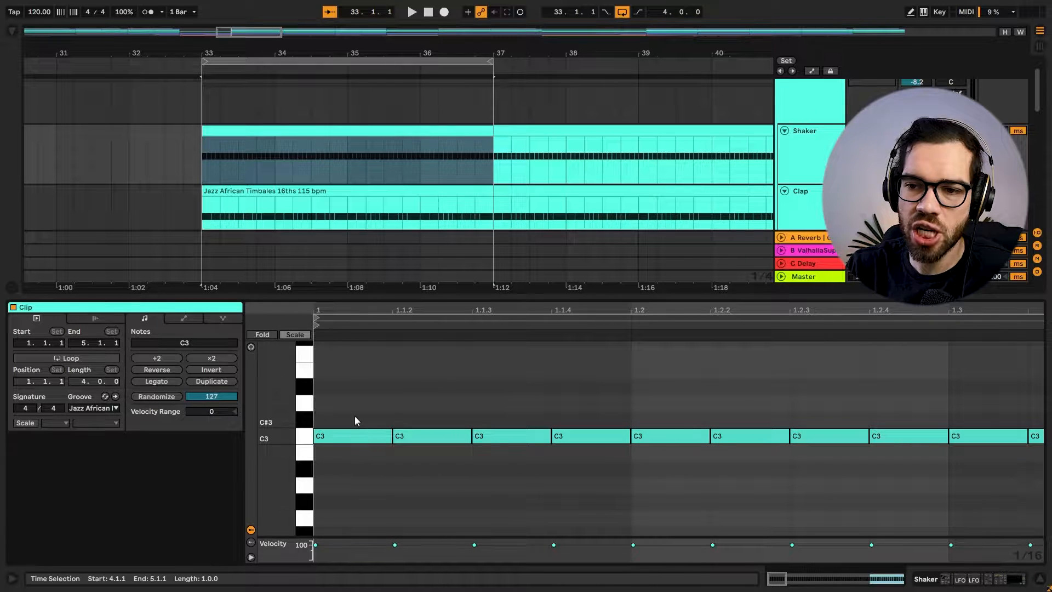
{"action": "left_click_drag", "start_coordinate": [348, 413], "coordinate": [635, 500]}
{"action": "left_click", "coordinate": [643, 527]}
{"action": "key", "text": "shift+Tab"}
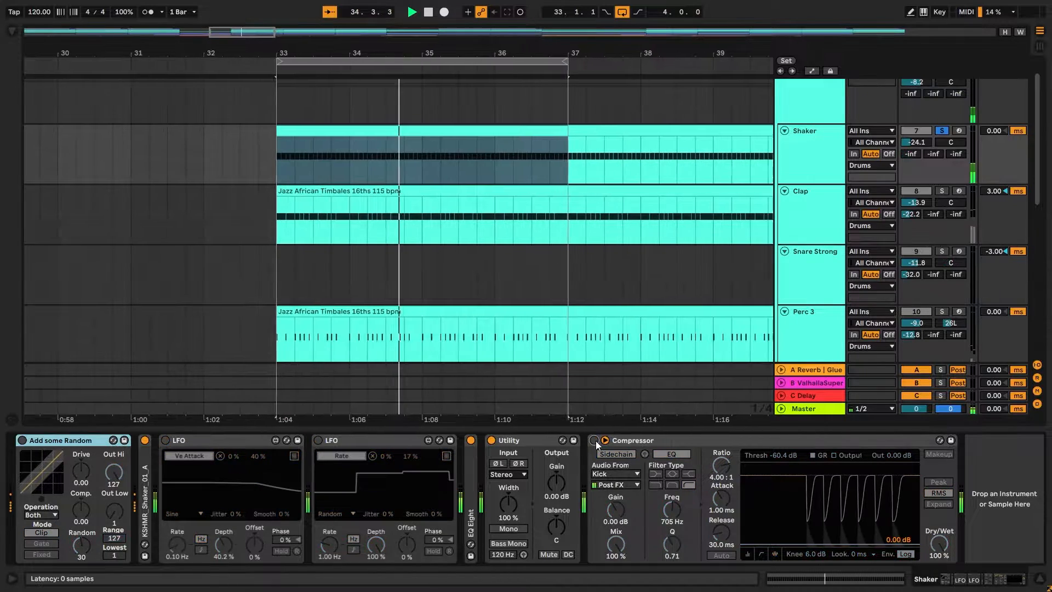
Switch on the Shaker track's Add some Random velocity device while the shaker plays in solo.
{"action": "scroll", "coordinate": [627, 211], "scroll_direction": "up", "scroll_amount": 2}
{"action": "scroll", "coordinate": [630, 208], "scroll_direction": "down", "scroll_amount": 1}
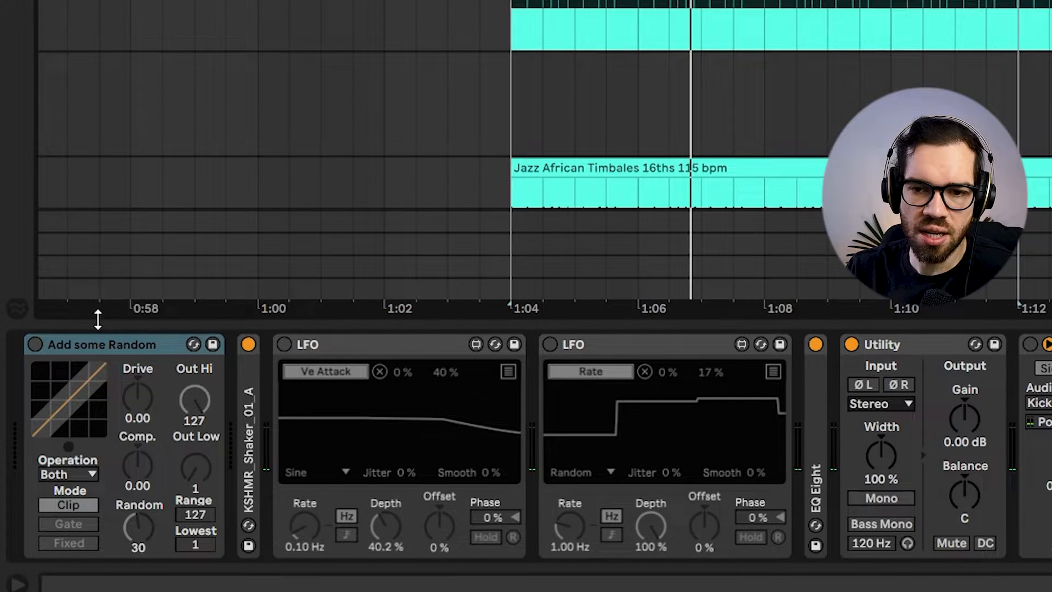
{"action": "left_click", "coordinate": [94, 351]}
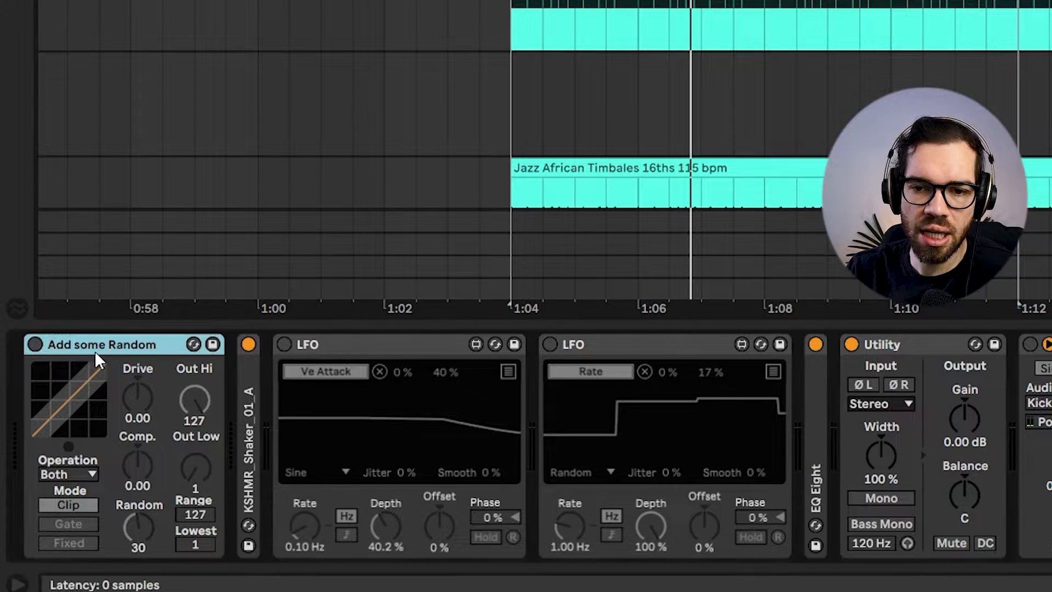
{"action": "left_click", "coordinate": [37, 347]}
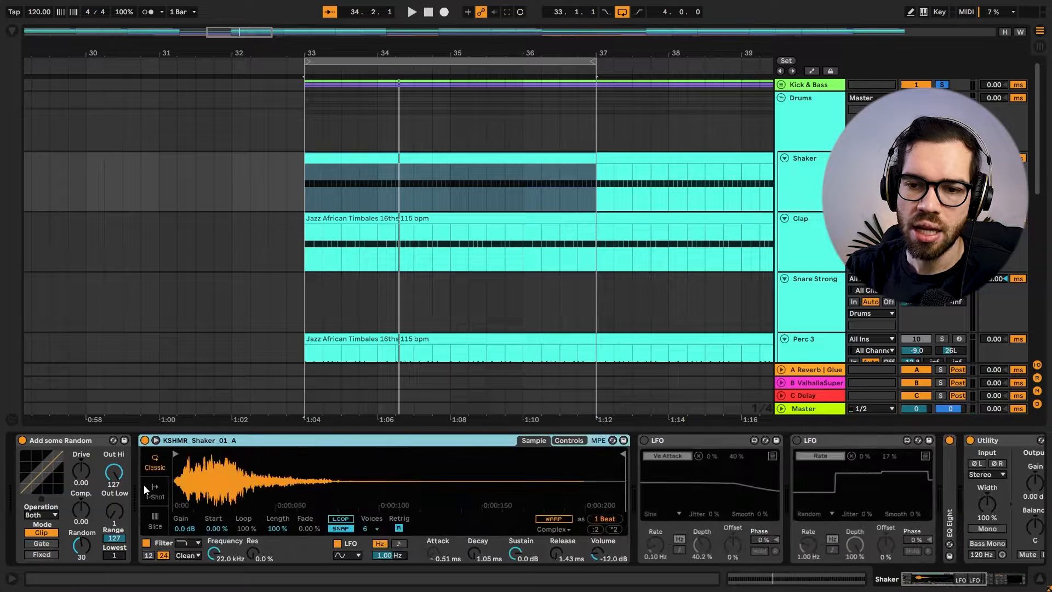
{"action": "left_click", "coordinate": [655, 442]}
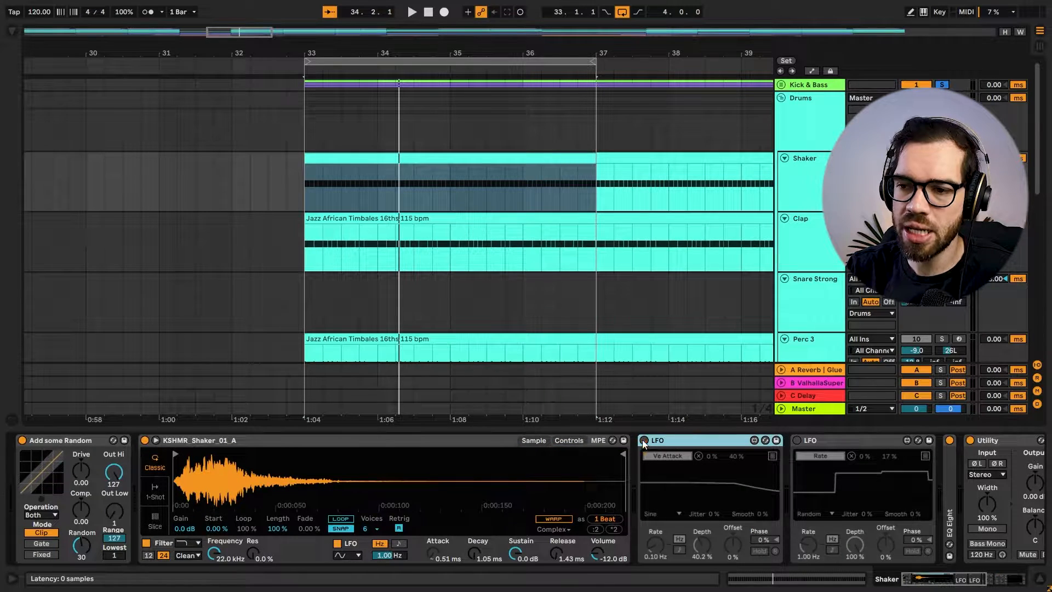
{"action": "left_click_drag", "start_coordinate": [960, 579], "coordinate": [967, 580]}
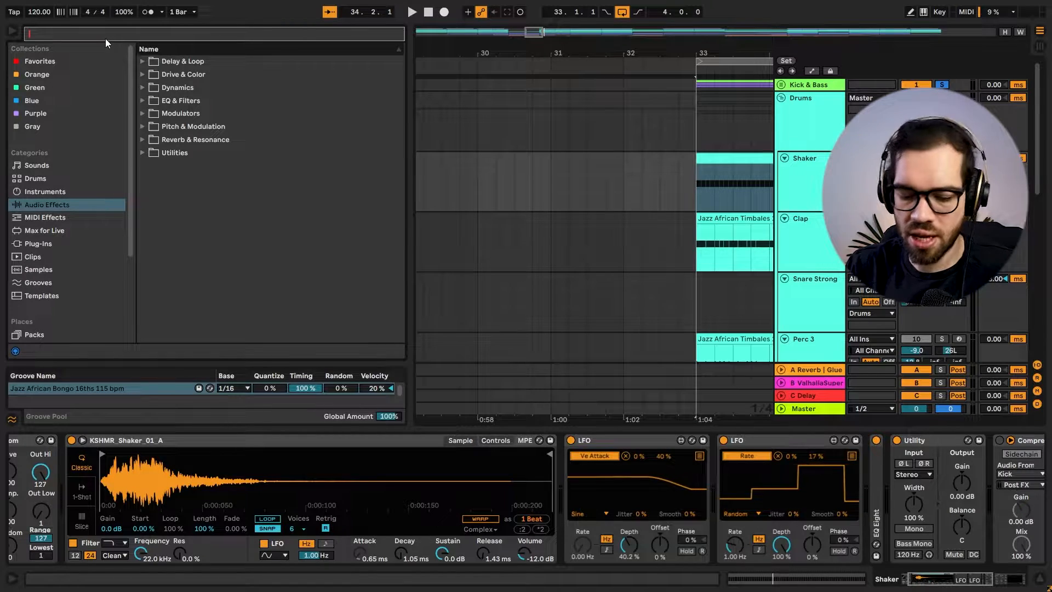
{"action": "type", "text": "lf"}
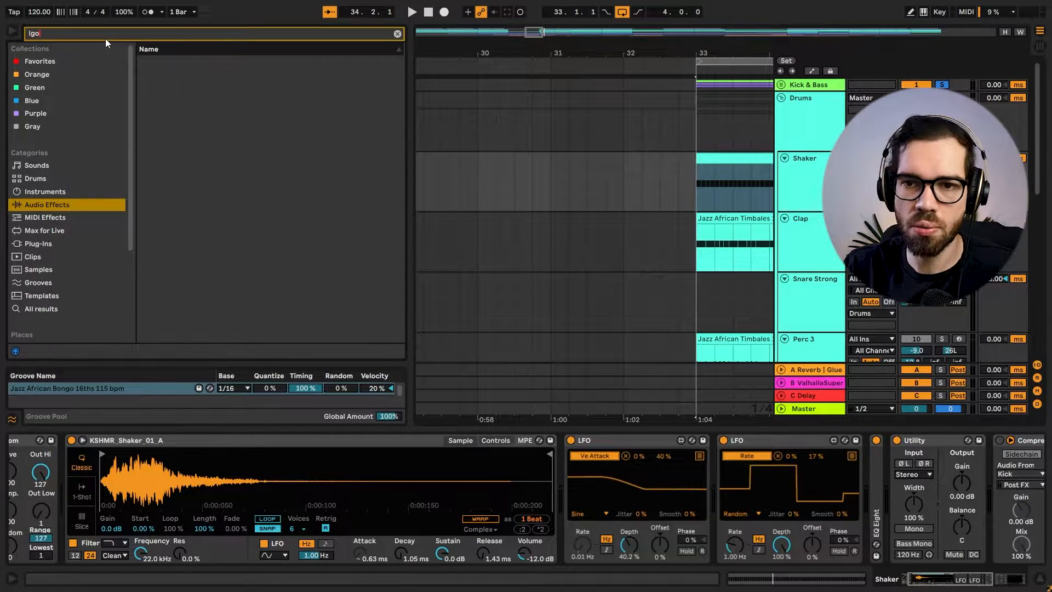
{"action": "mouse_move", "coordinate": [162, 73]}
{"action": "left_mouse_down"}
{"action": "mouse_move", "coordinate": [630, 475]}
{"action": "mouse_move", "coordinate": [580, 476]}
{"action": "left_mouse_up"}
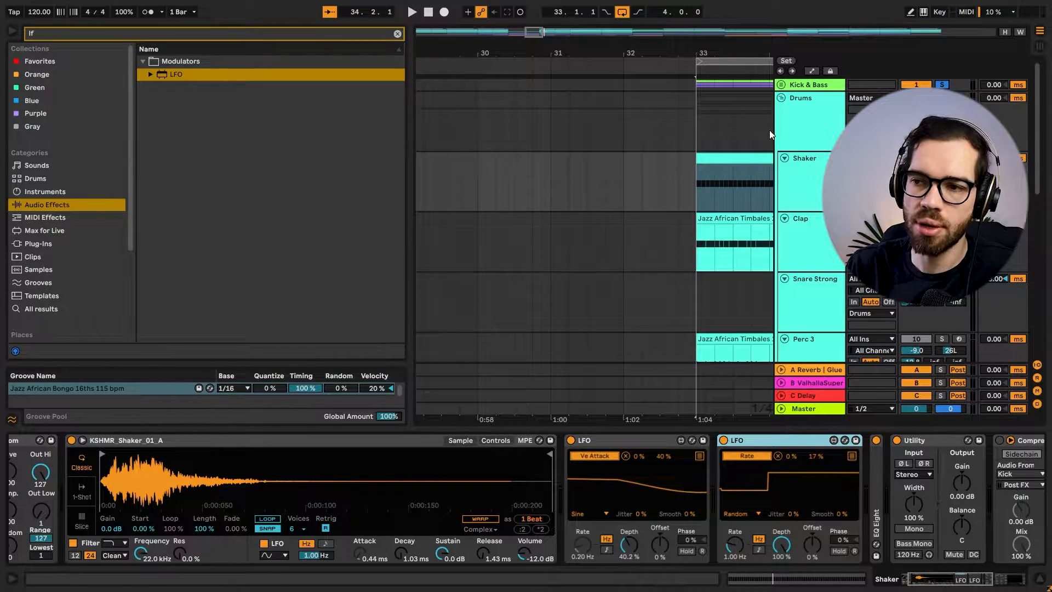
Play the Shaker clip from bar 33 and inspect the EQ Eight after the LFOs in its device chain.
{"action": "left_click", "coordinate": [749, 151]}
{"action": "left_click", "coordinate": [742, 158]}
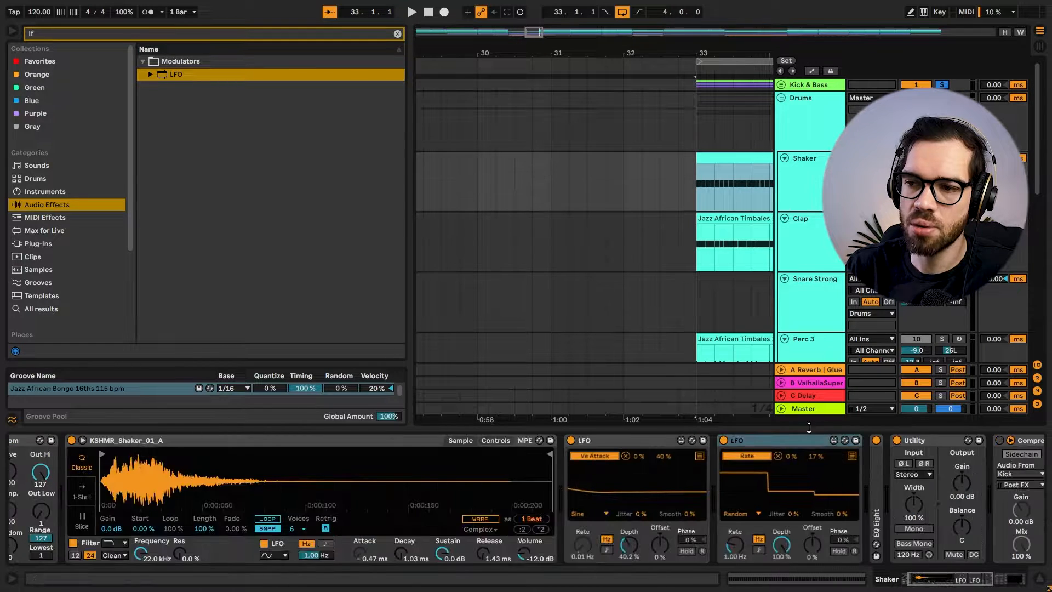
{"action": "key", "text": "space"}
{"action": "left_click_drag", "start_coordinate": [968, 580], "coordinate": [1005, 579]}
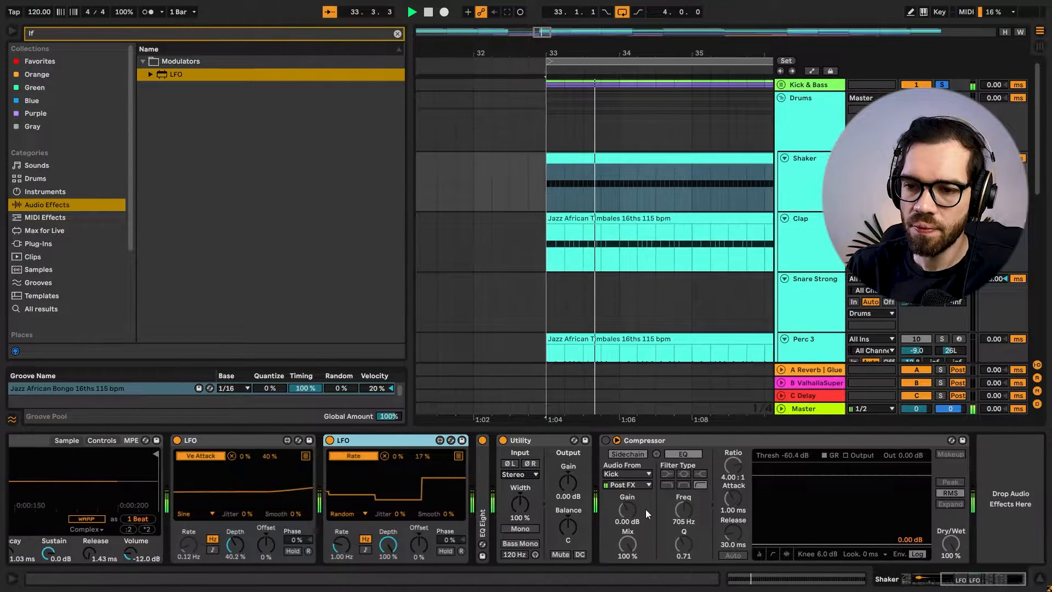
{"action": "left_click", "coordinate": [481, 497]}
{"action": "double_click", "coordinate": [482, 498]}
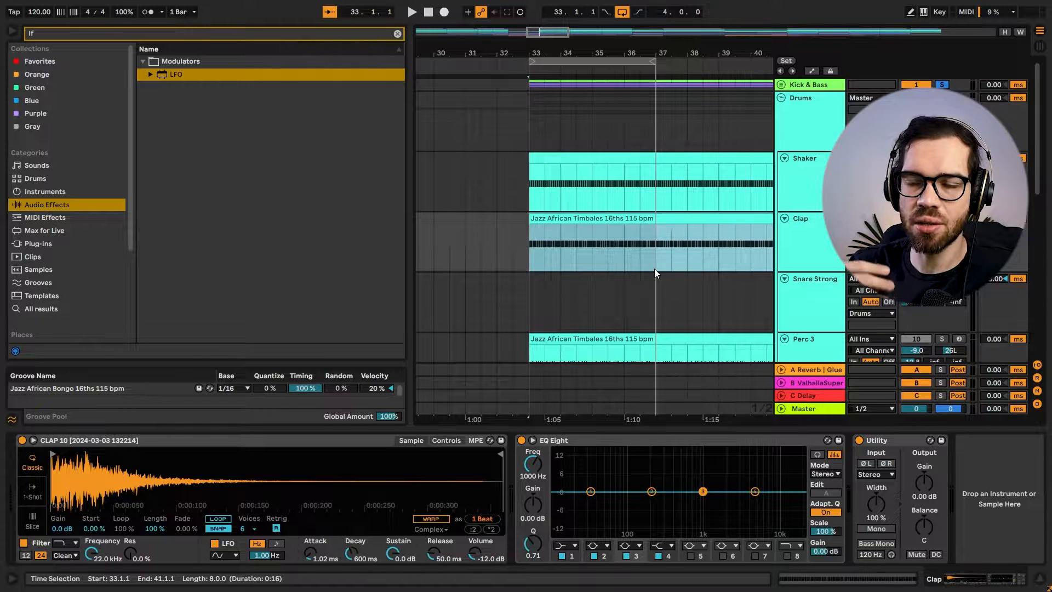
Open the Clap track's MIDI clip at bar 33 in the note editor and focus on its opening C3 notes.
{"action": "double_click", "coordinate": [546, 224]}
{"action": "left_click", "coordinate": [421, 419]}
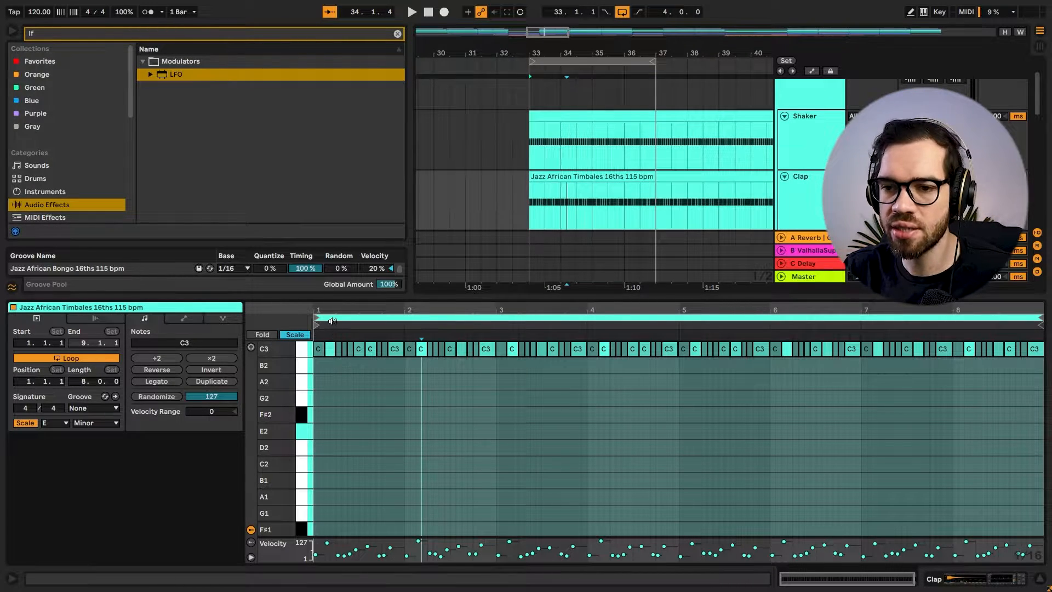
{"action": "left_click_drag", "start_coordinate": [335, 314], "coordinate": [406, 420]}
{"action": "left_click", "coordinate": [361, 318]}
{"action": "left_click", "coordinate": [373, 361]}
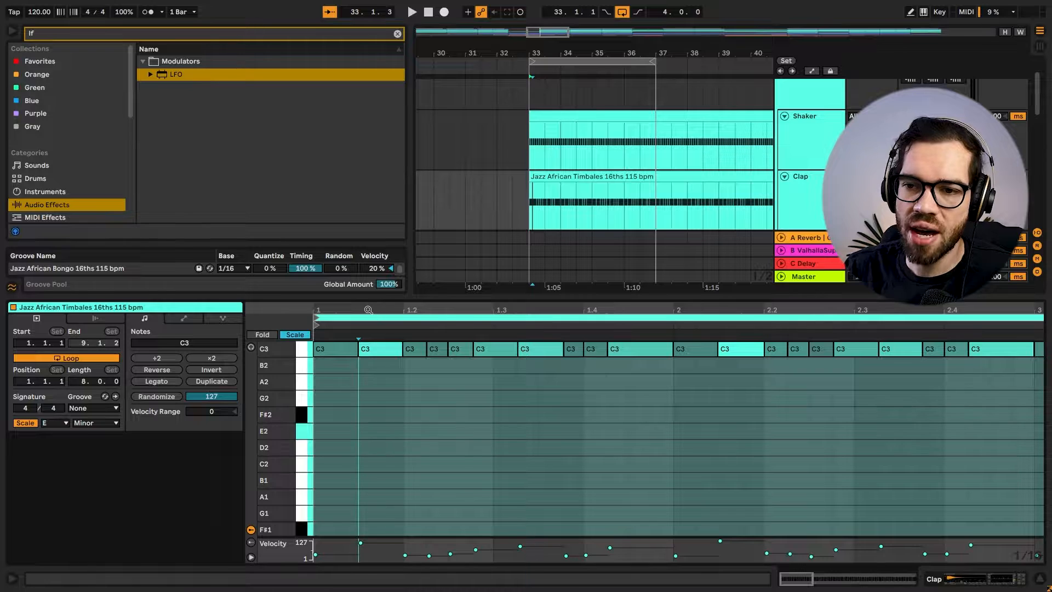
Examine the velocities of the first C3 notes and the overall pattern of the Clap clip, and play it.
{"action": "left_click_drag", "start_coordinate": [369, 310], "coordinate": [387, 340]}
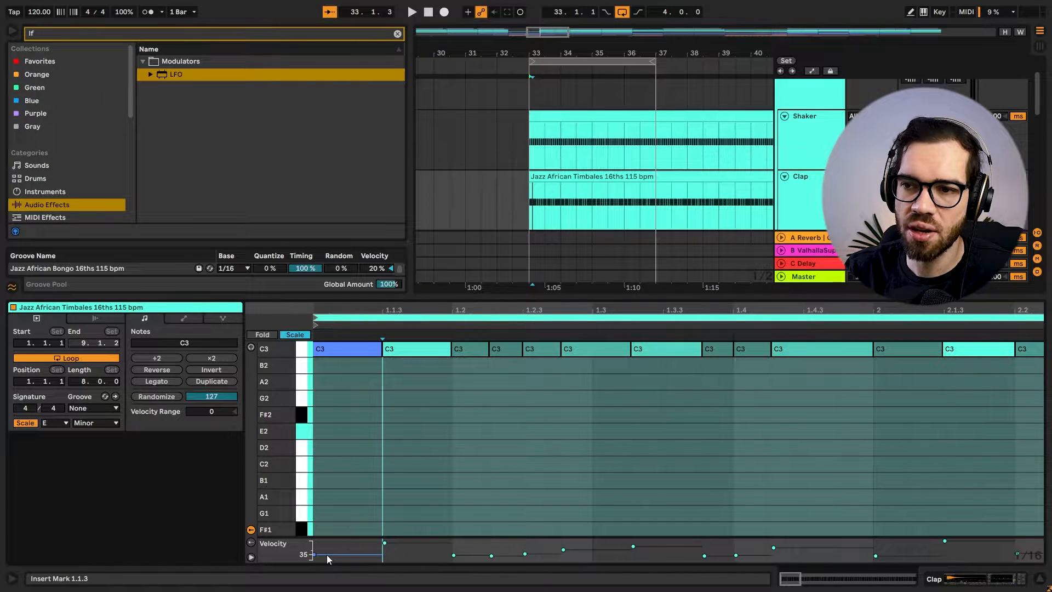
{"action": "left_click", "coordinate": [349, 560]}
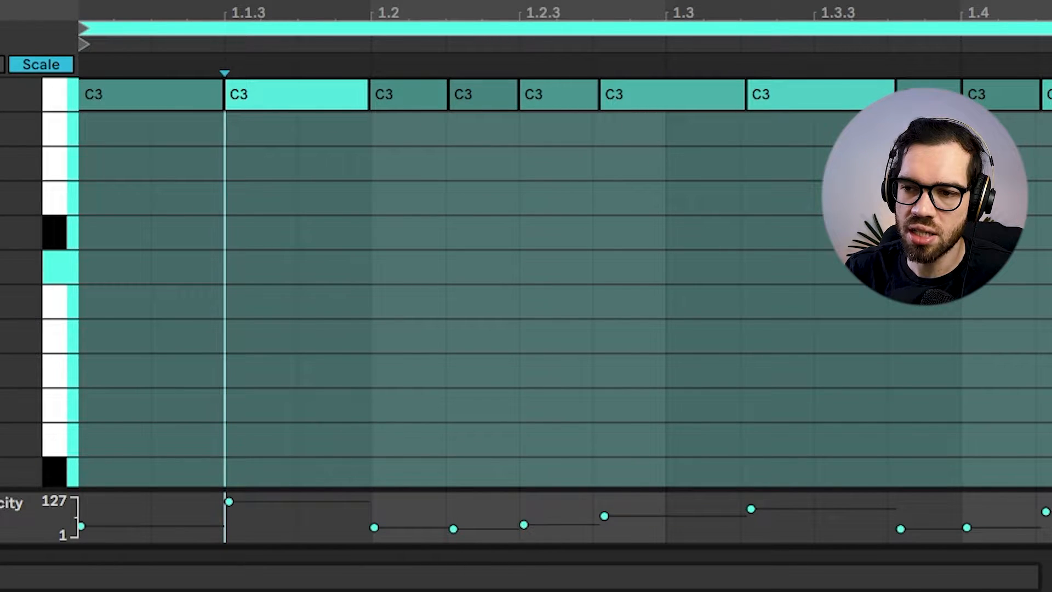
{"action": "key", "text": "x"}
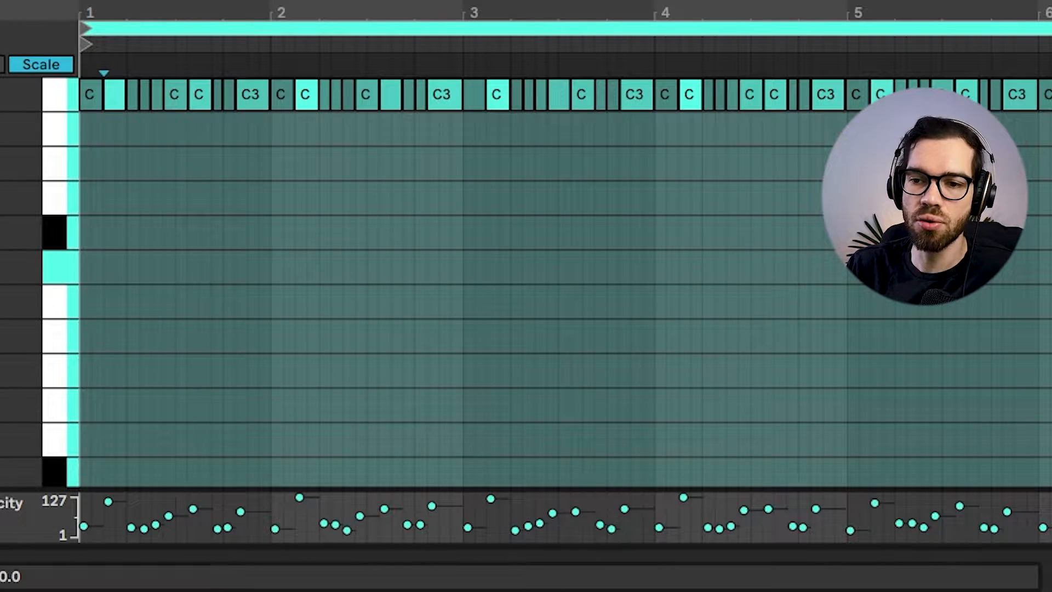
{"action": "key", "text": "space"}
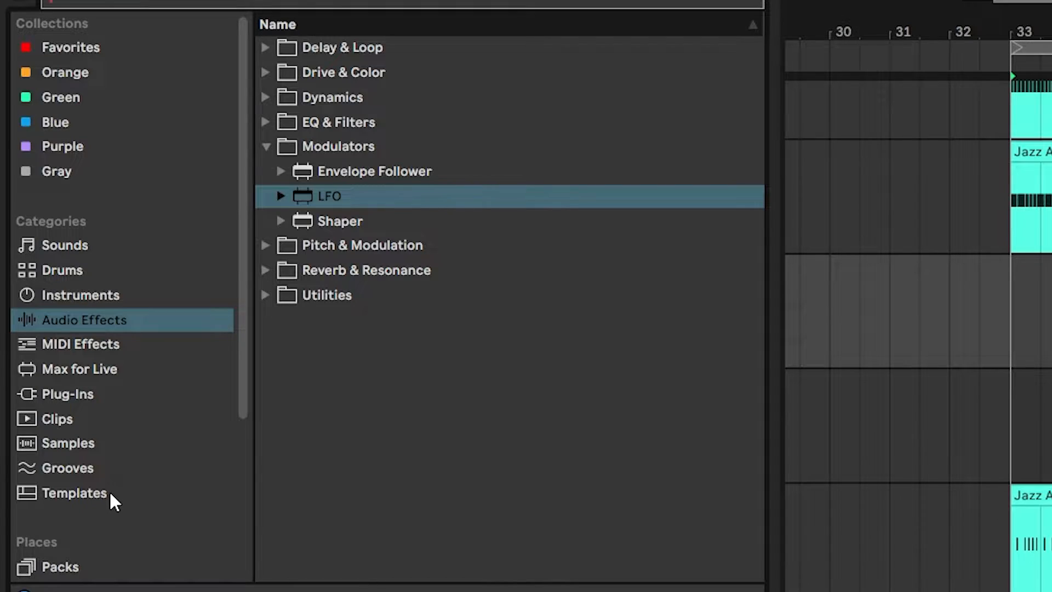
Browse the Grooves library and preview grooves including Jazz African Timbales 16ths 115 bpm and Jazz Swing Tight Cool 8ths.
{"action": "left_click", "coordinate": [84, 472]}
{"action": "scroll", "coordinate": [450, 189], "scroll_direction": "down", "scroll_amount": 5}
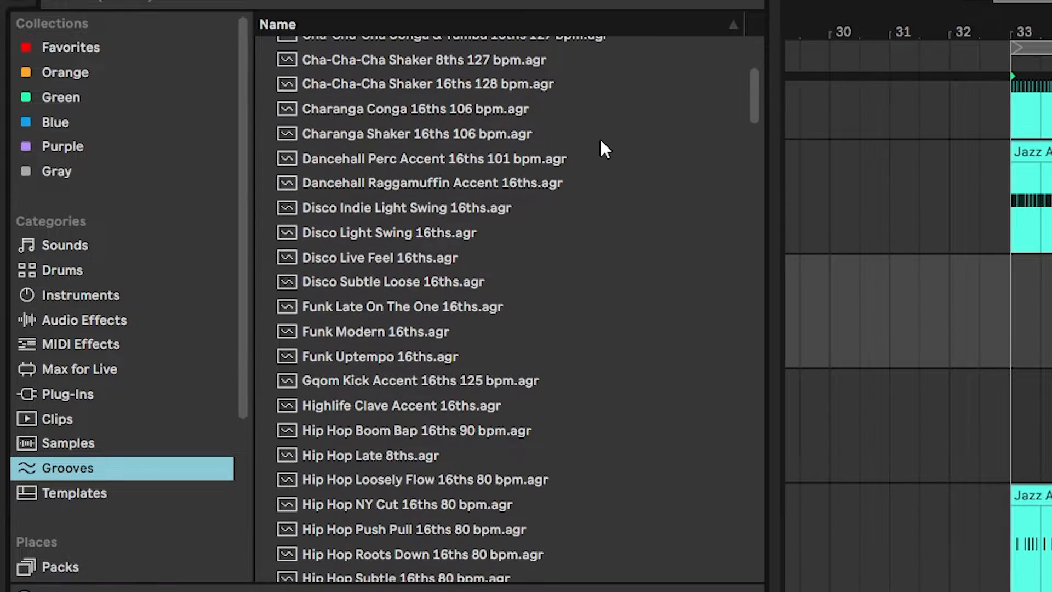
{"action": "scroll", "coordinate": [599, 137], "scroll_direction": "down", "scroll_amount": 10}
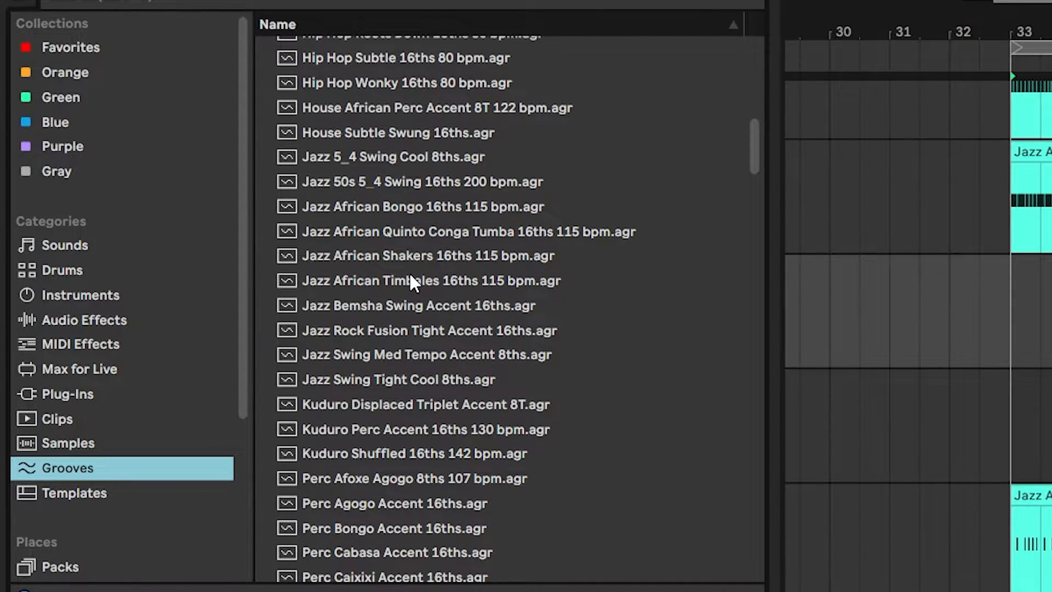
{"action": "left_click", "coordinate": [413, 283]}
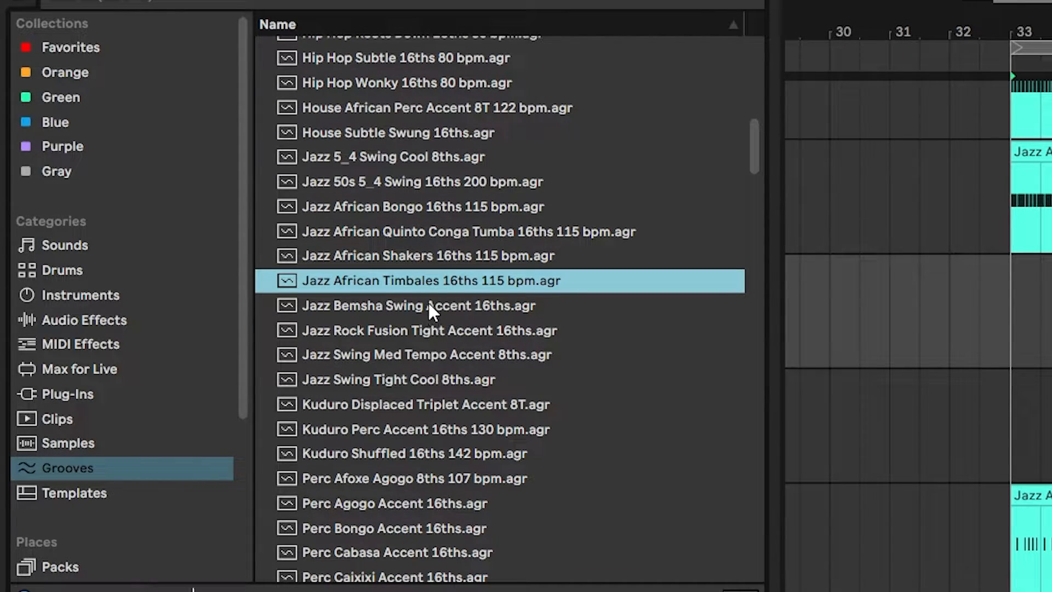
{"action": "left_click", "coordinate": [464, 335]}
{"action": "left_click", "coordinate": [468, 381]}
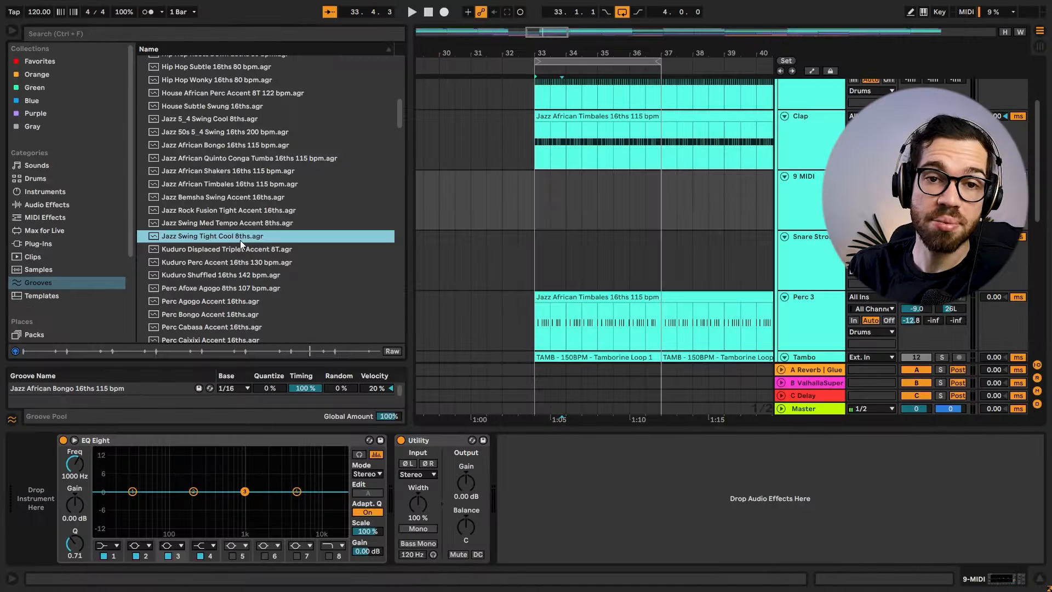
Place the Jazz Swing Tight Cool 8ths groove at bar 33 of the 9 MIDI track and select all its notes for editing.
{"action": "left_click_drag", "start_coordinate": [454, 387], "coordinate": [857, 288]}
{"action": "left_click_drag", "start_coordinate": [540, 184], "coordinate": [535, 183]}
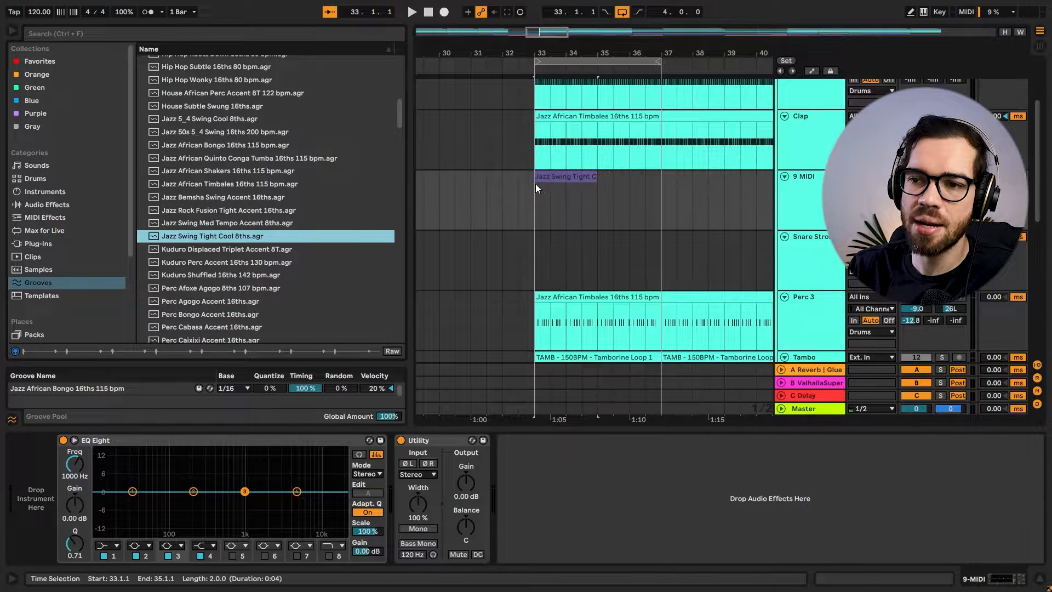
{"action": "double_click", "coordinate": [575, 175]}
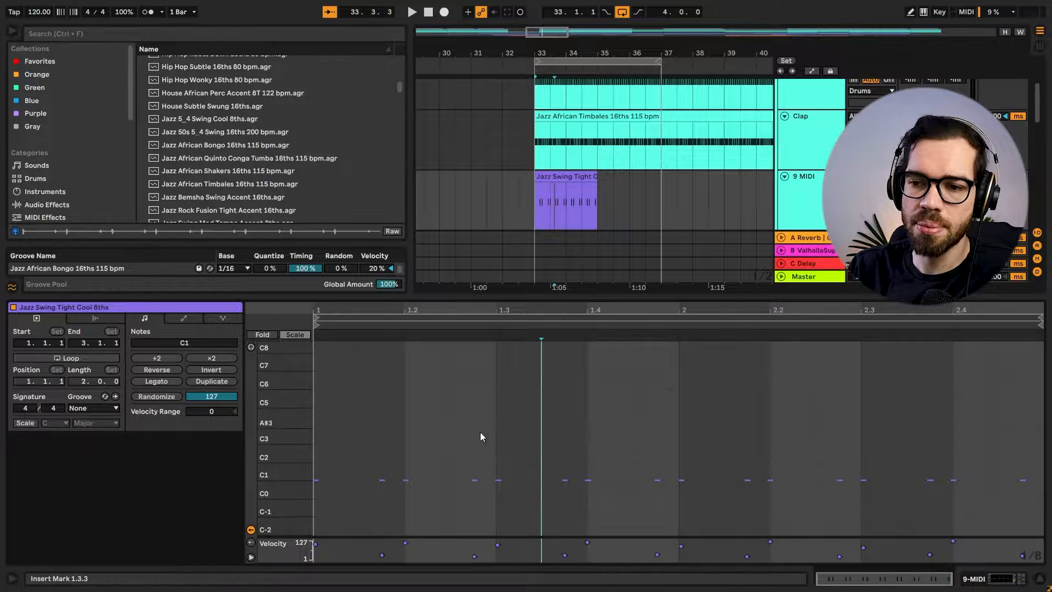
{"action": "key", "text": "ctrl+a"}
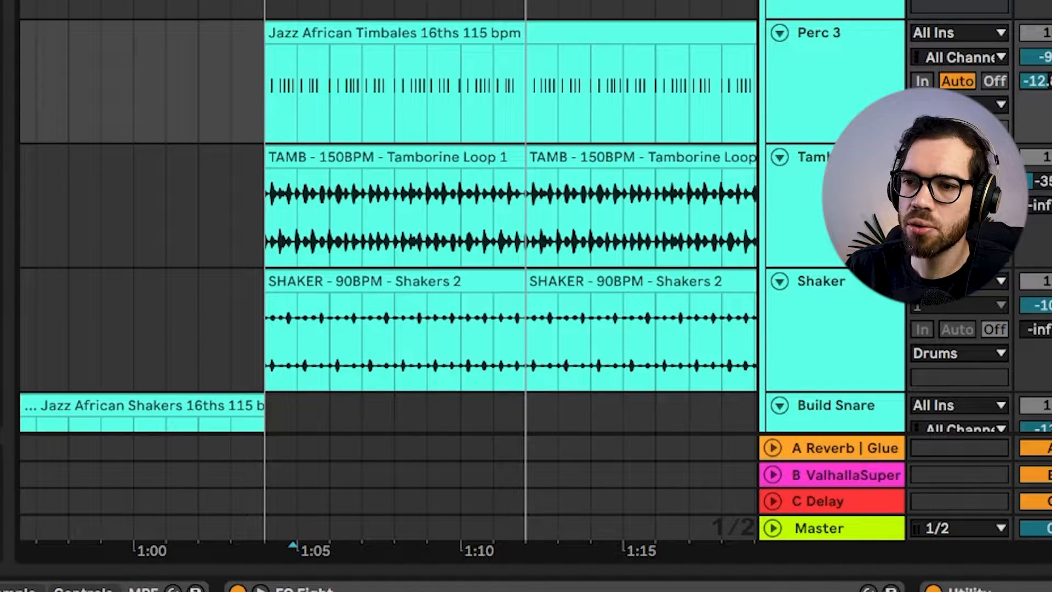
Select the Perc 3 track's Jazz African Timbales clip at bar 33 and look over its note pattern.
{"action": "scroll", "coordinate": [412, 3], "scroll_direction": "up", "scroll_amount": 3}
{"action": "scroll", "coordinate": [412, 3], "scroll_direction": "down", "scroll_amount": 2}
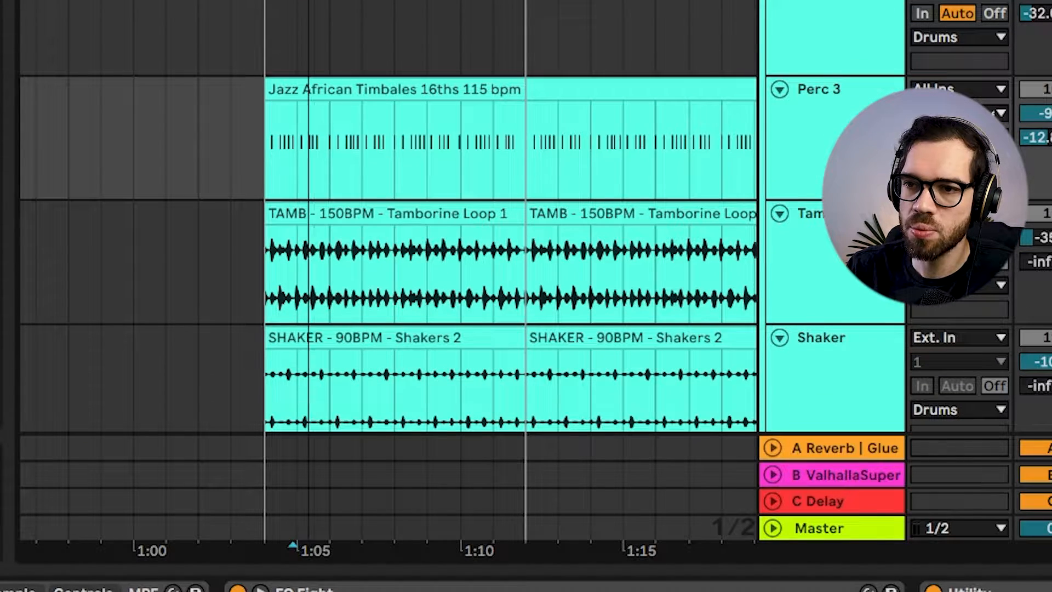
{"action": "left_click_drag", "start_coordinate": [309, 1], "coordinate": [308, 44]}
{"action": "left_click", "coordinate": [216, 84]}
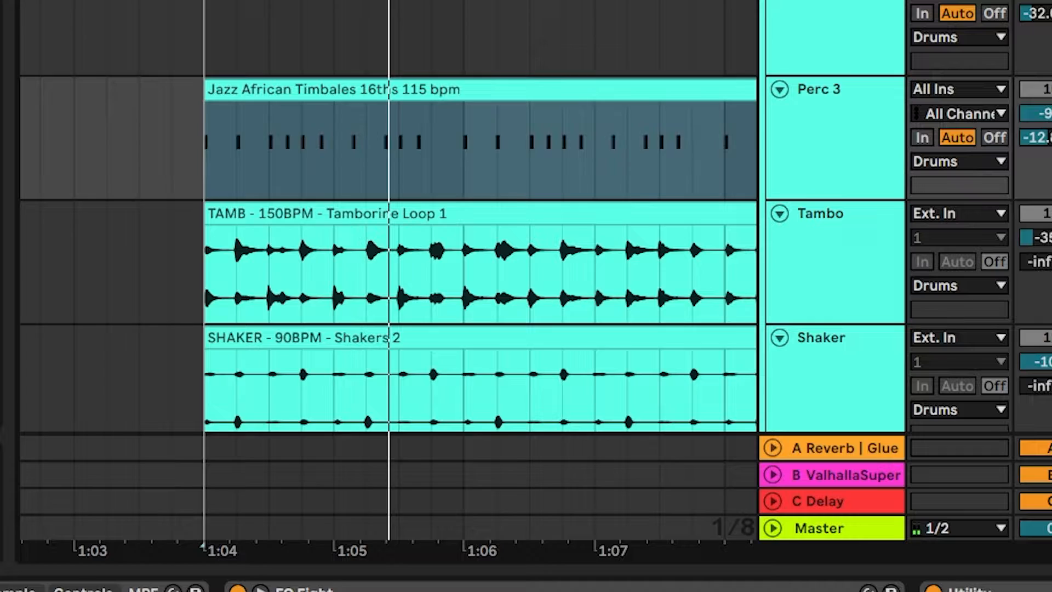
{"action": "left_click_drag", "start_coordinate": [524, 1], "coordinate": [242, 1]}
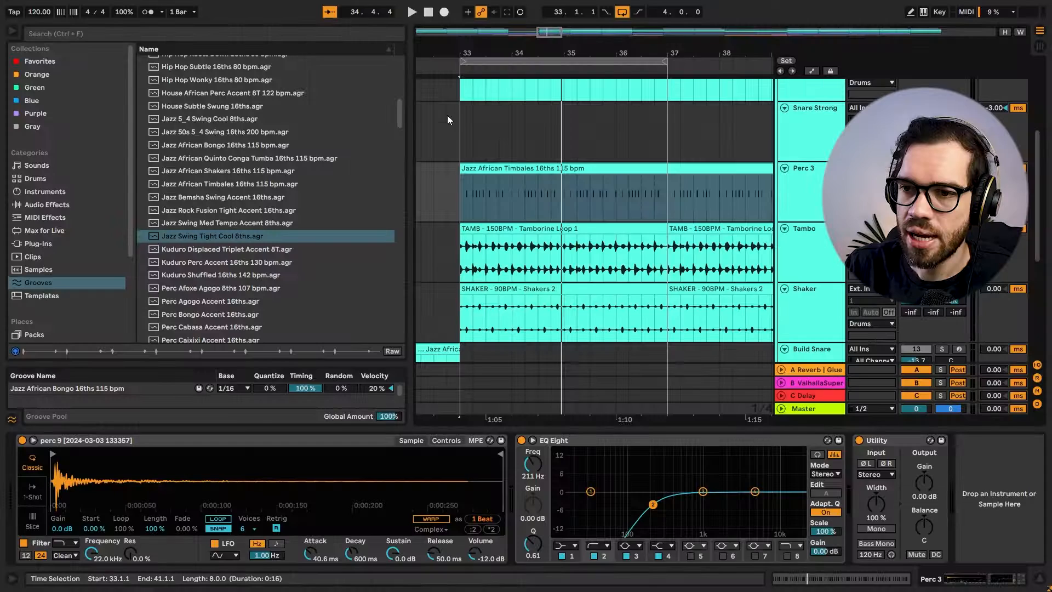
Audition the Tambo track's Tamborine Loop 1 and the Shaker track's Shakers 2 loop from bar 33.
{"action": "left_click", "coordinate": [491, 228]}
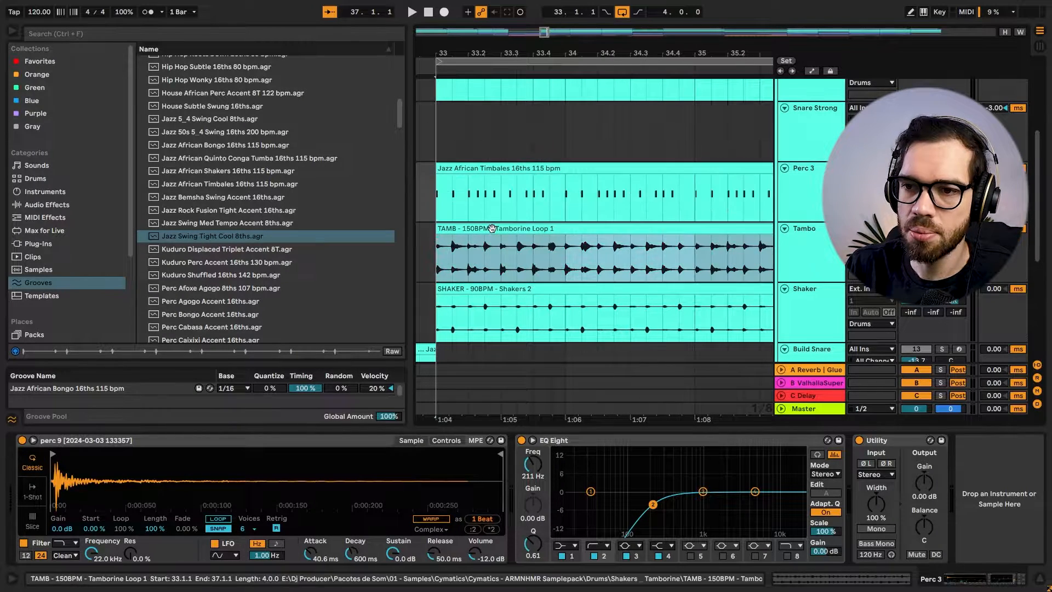
{"action": "key", "text": "space"}
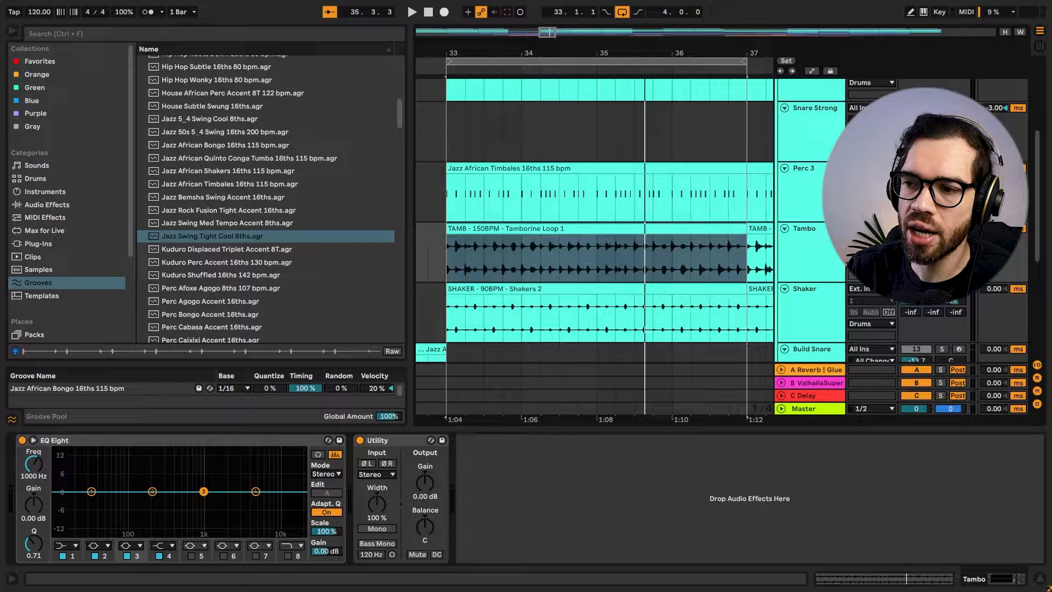
{"action": "scroll", "coordinate": [683, 258], "scroll_direction": "down", "scroll_amount": 2}
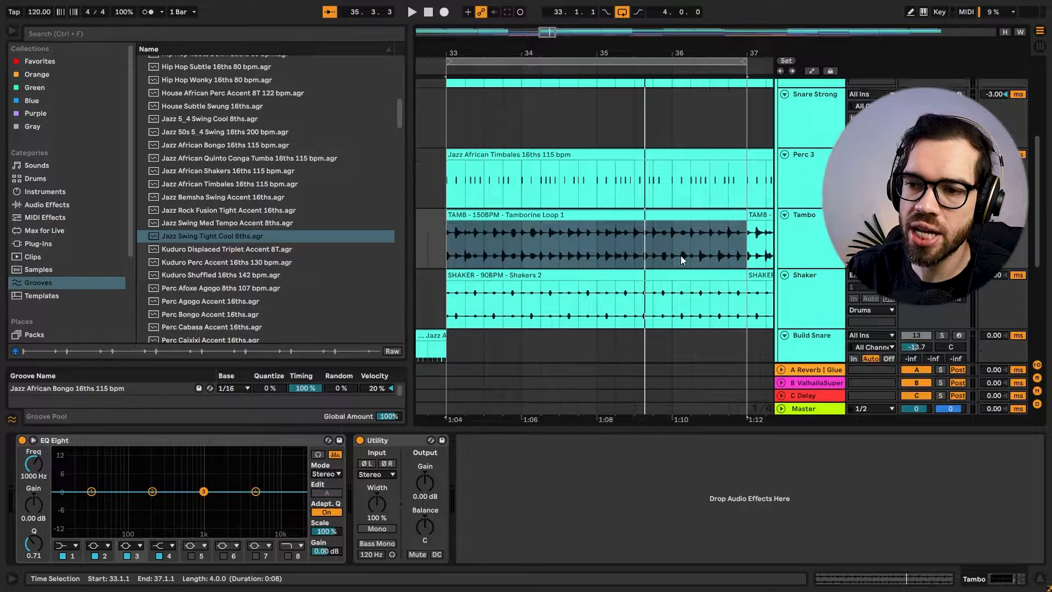
{"action": "left_click", "coordinate": [548, 261]}
{"action": "left_click", "coordinate": [549, 262]}
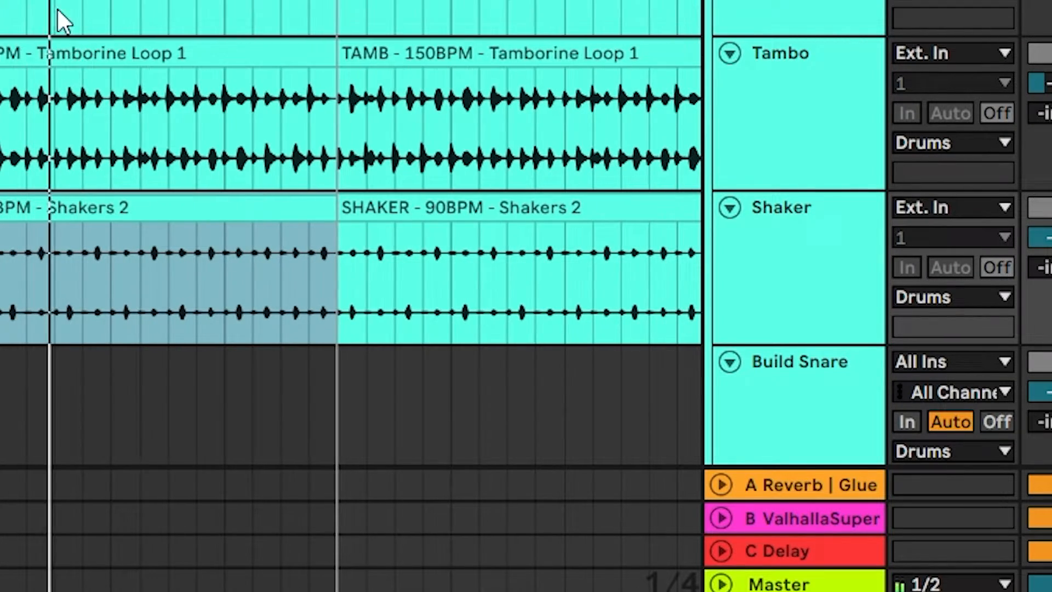
{"action": "scroll", "coordinate": [58, 28], "scroll_direction": "down", "scroll_amount": 5}
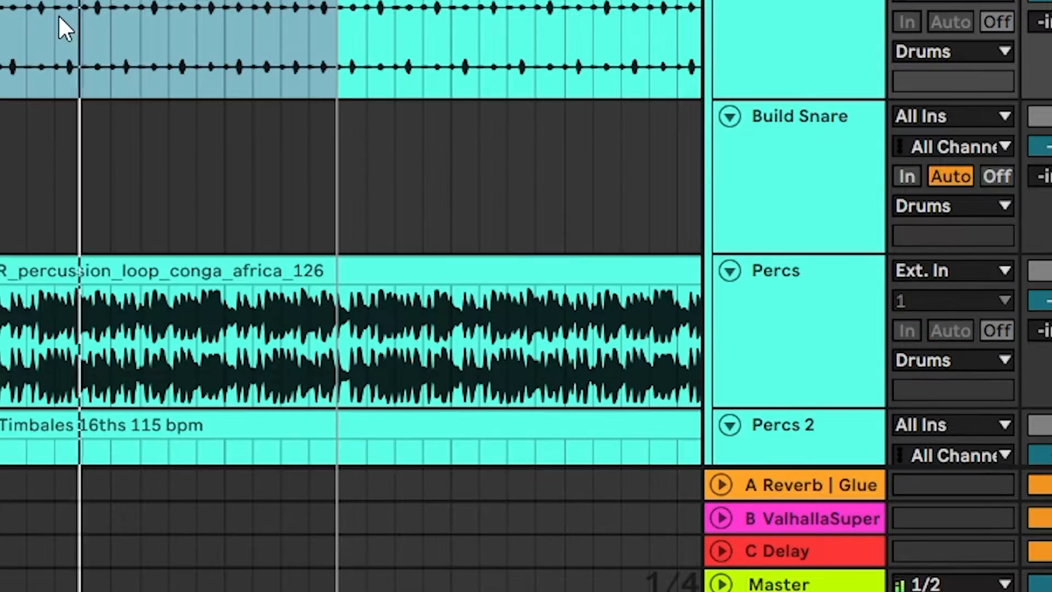
Audition the Percs track's conga loop in solo and try a different transient envelope in its Beats warp settings.
{"action": "left_click", "coordinate": [37, 149]}
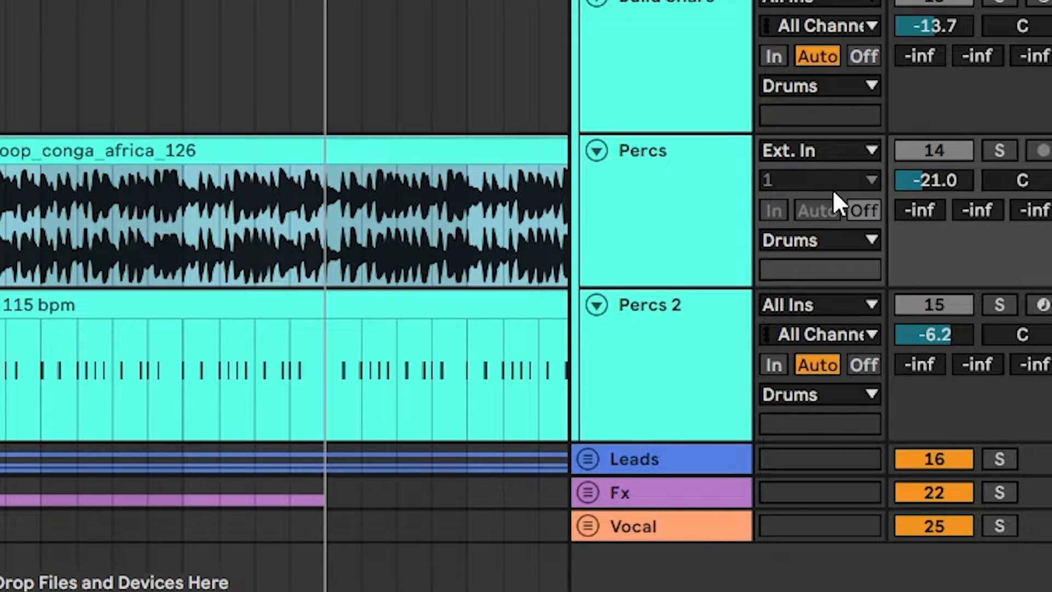
{"action": "left_click", "coordinate": [999, 151]}
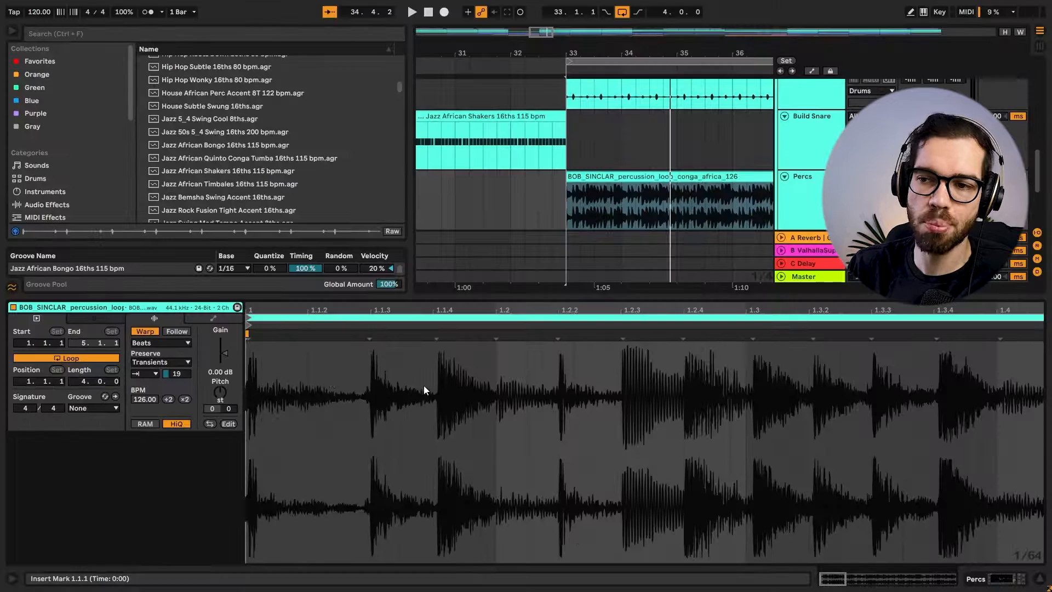
{"action": "left_click", "coordinate": [177, 373]}
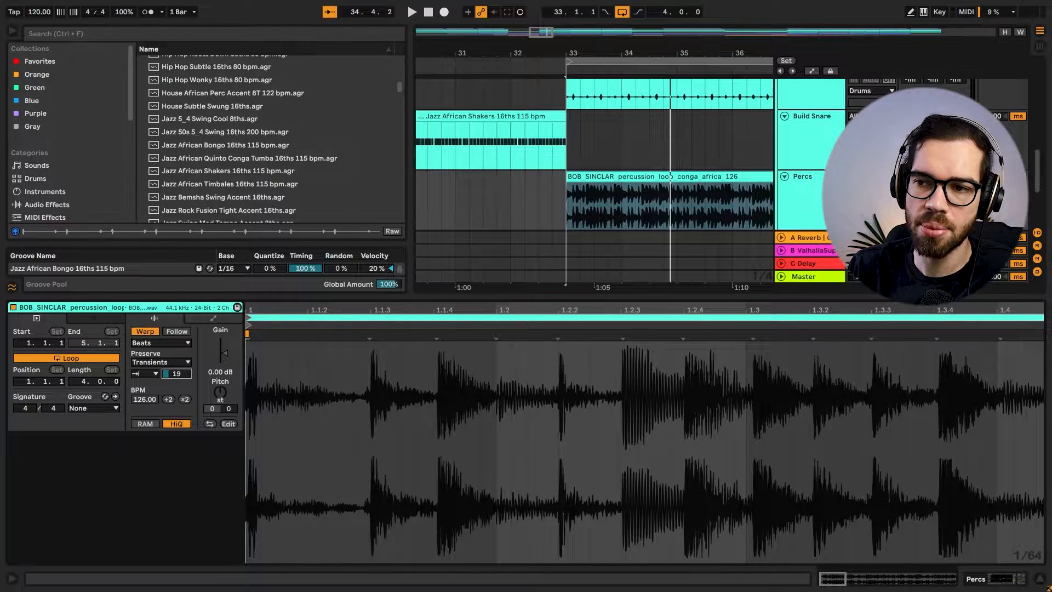
{"action": "left_click_drag", "start_coordinate": [177, 373], "coordinate": [177, 329]}
{"action": "key", "text": "space"}
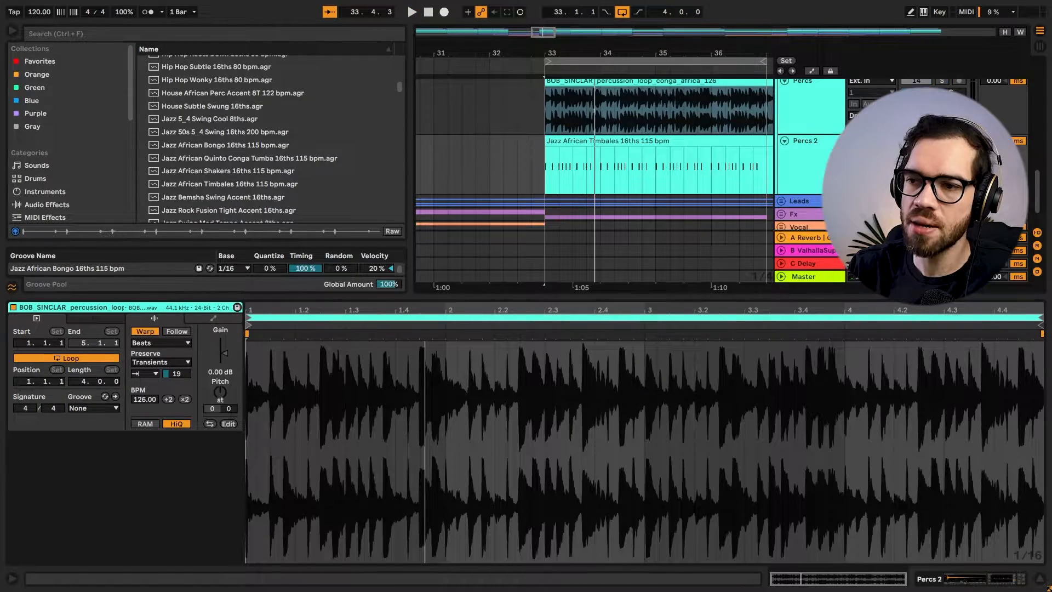
Audition the Percs 2 track's Jazz African Timbales clip in solo.
{"action": "left_click", "coordinate": [797, 176]}
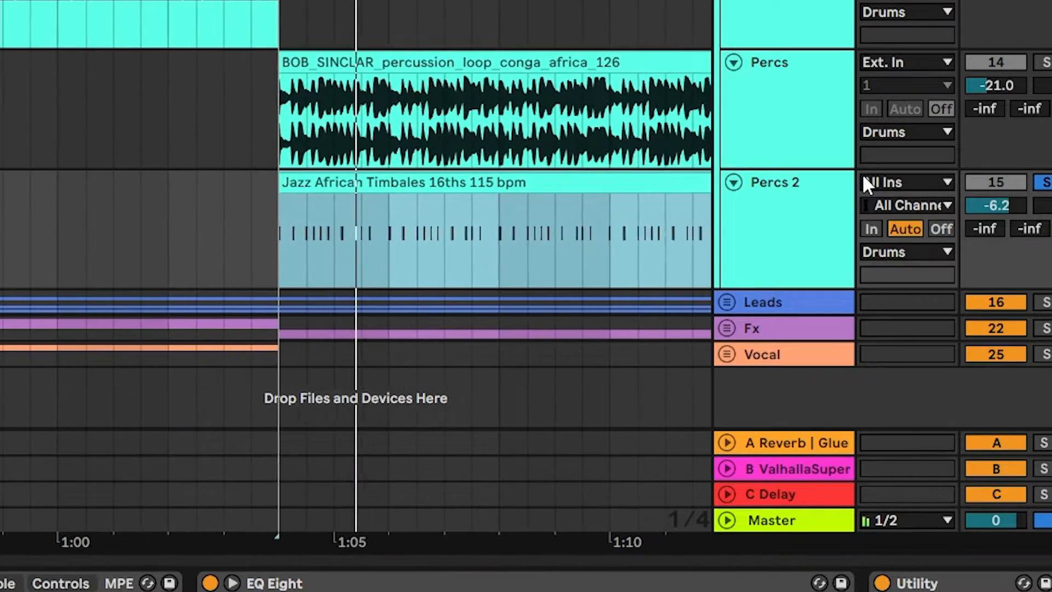
{"action": "scroll", "coordinate": [674, 212], "scroll_direction": "up", "scroll_amount": 3}
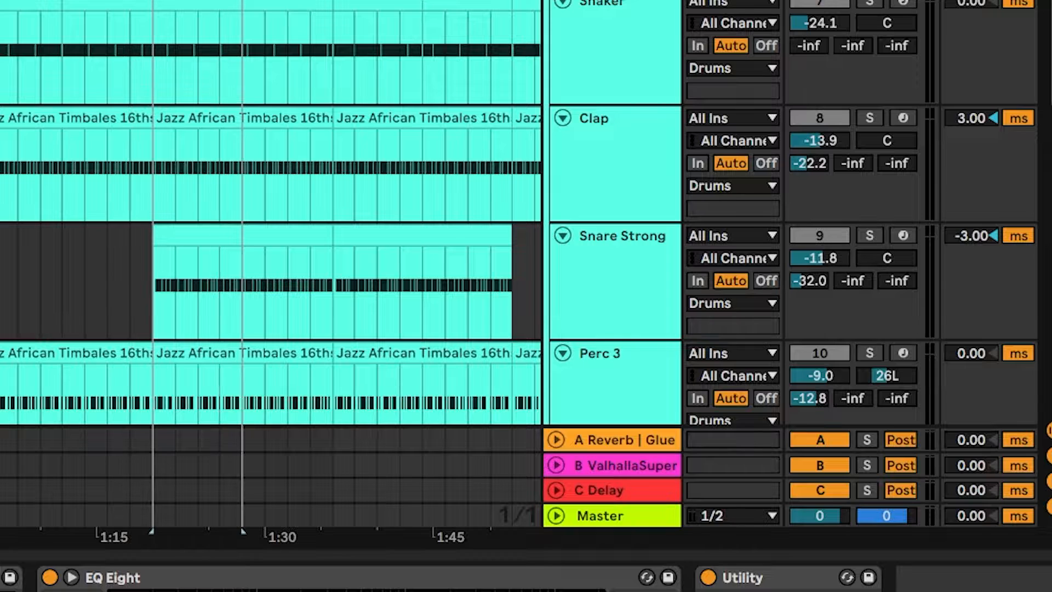
Play the Snare Strong clip from bar 41 together with the other drums and look over the percussion tracks below it.
{"action": "left_click", "coordinate": [618, 280]}
{"action": "left_click", "coordinate": [152, 226]}
{"action": "key", "text": "space"}
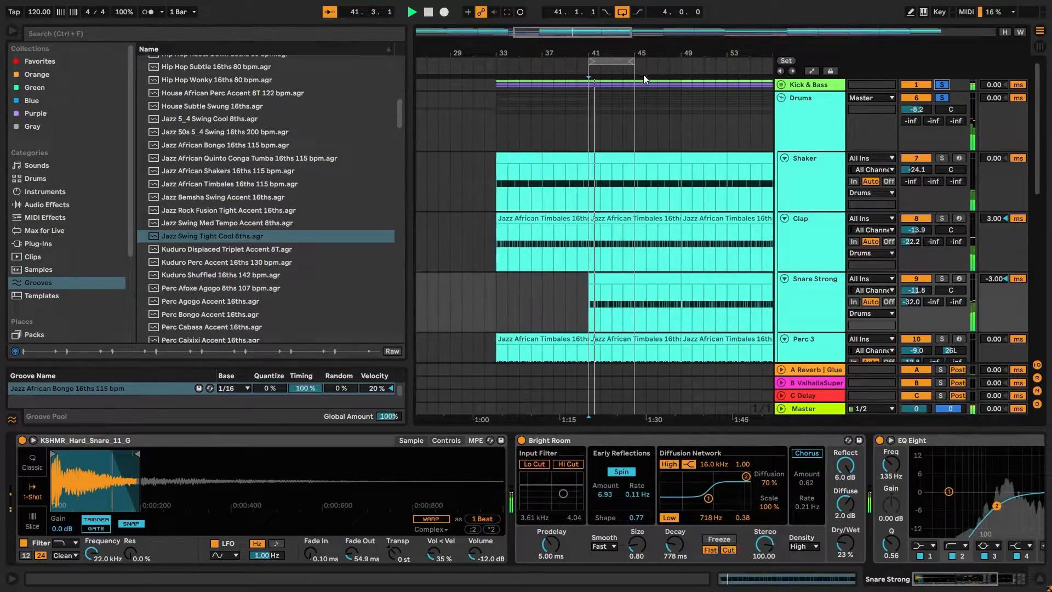
{"action": "scroll", "coordinate": [592, 182], "scroll_direction": "down", "scroll_amount": 10}
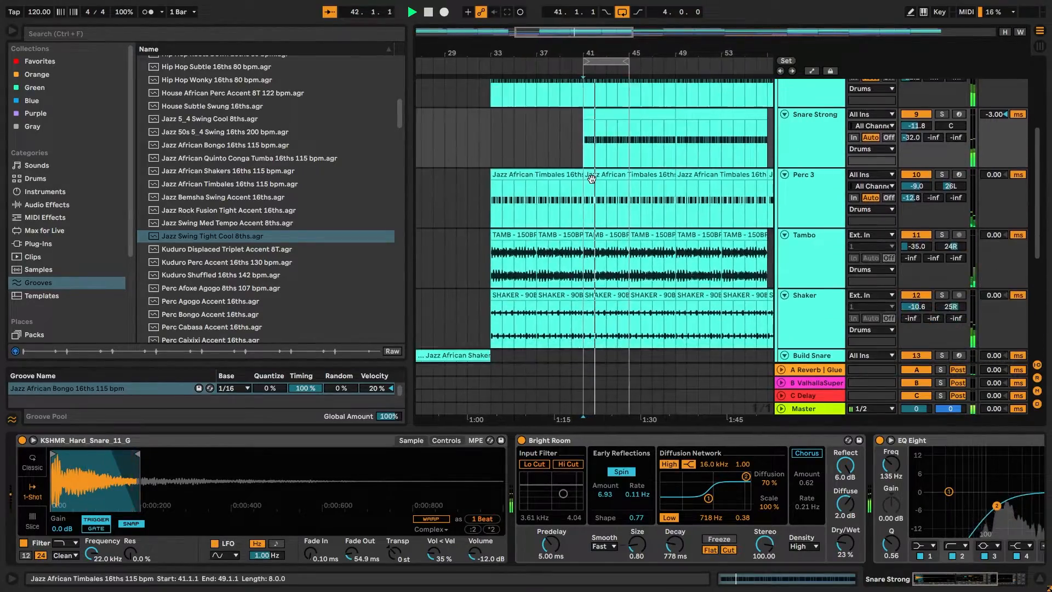
{"action": "scroll", "coordinate": [597, 183], "scroll_direction": "down", "scroll_amount": 3}
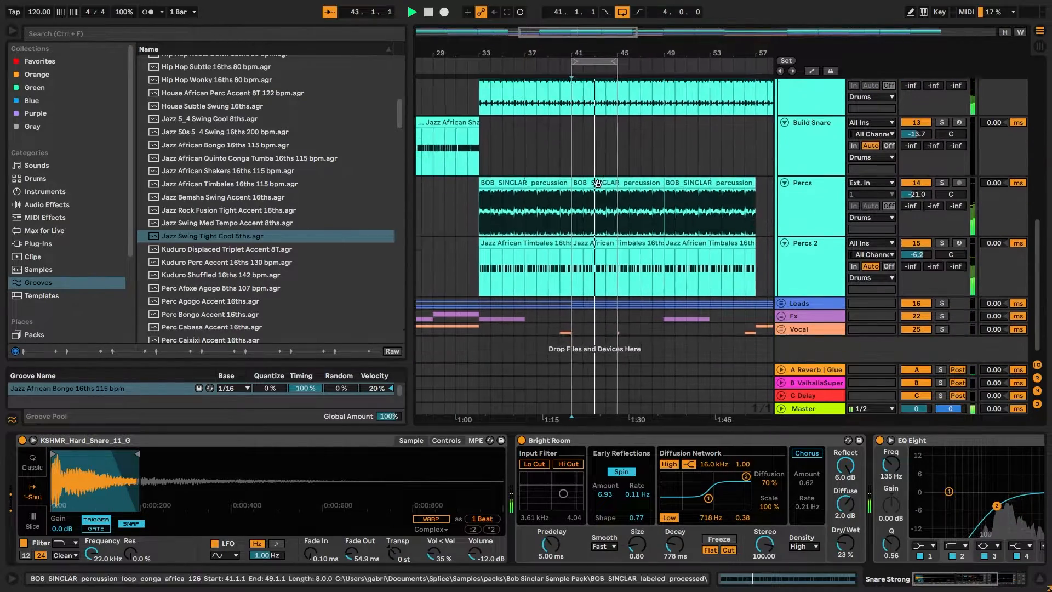
Inspect the Drums group's effects chain from EQ Eight to TDR Nova with playback stopped, and open the TDR Nova plug-in window.
{"action": "scroll", "coordinate": [601, 186], "scroll_direction": "up", "scroll_amount": 6}
{"action": "scroll", "coordinate": [619, 185], "scroll_direction": "up", "scroll_amount": 6}
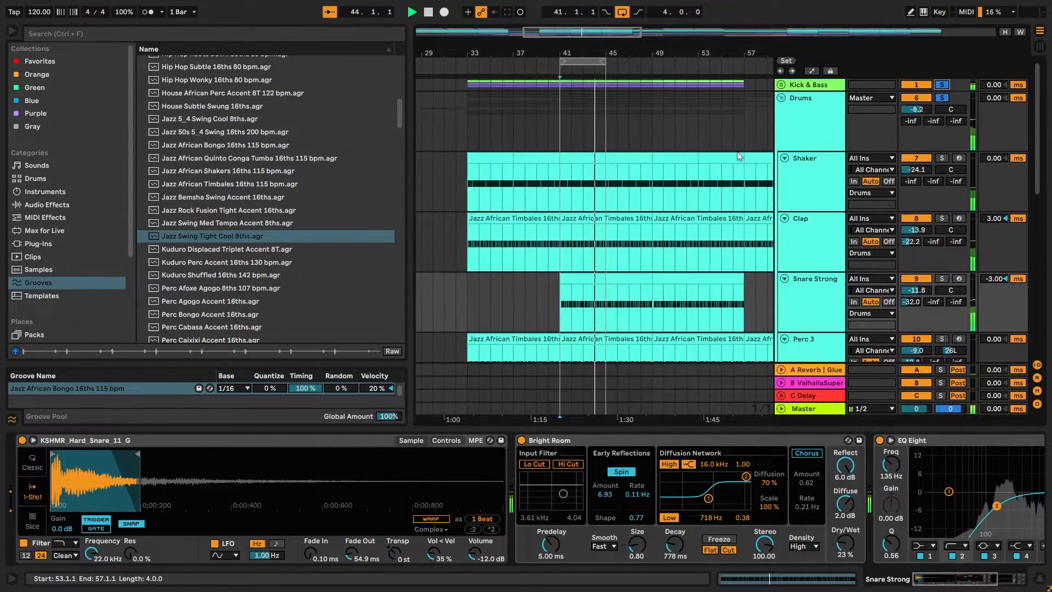
{"action": "left_click", "coordinate": [783, 106]}
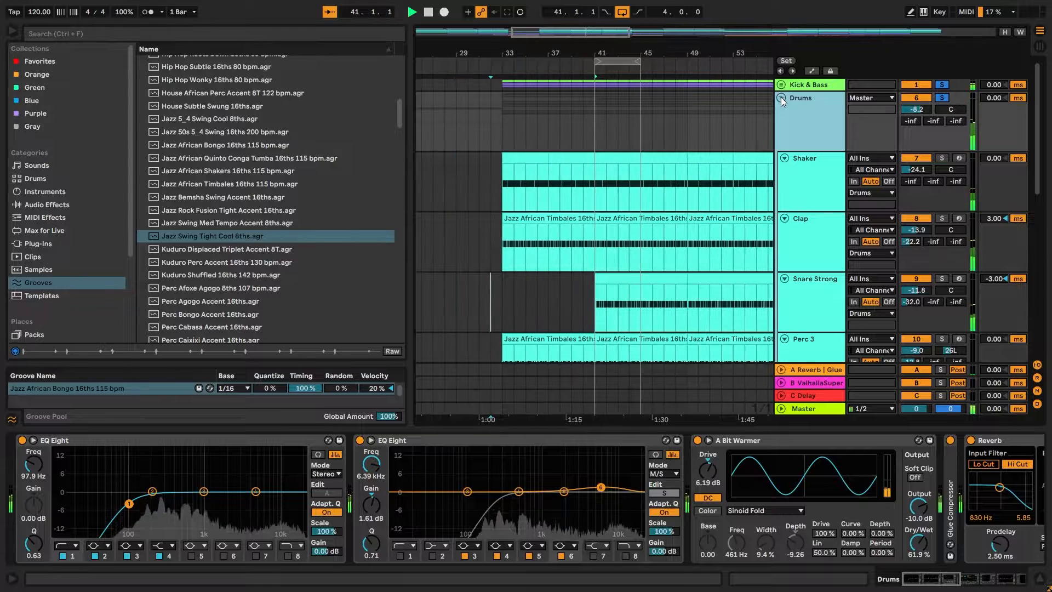
{"action": "key", "text": "space"}
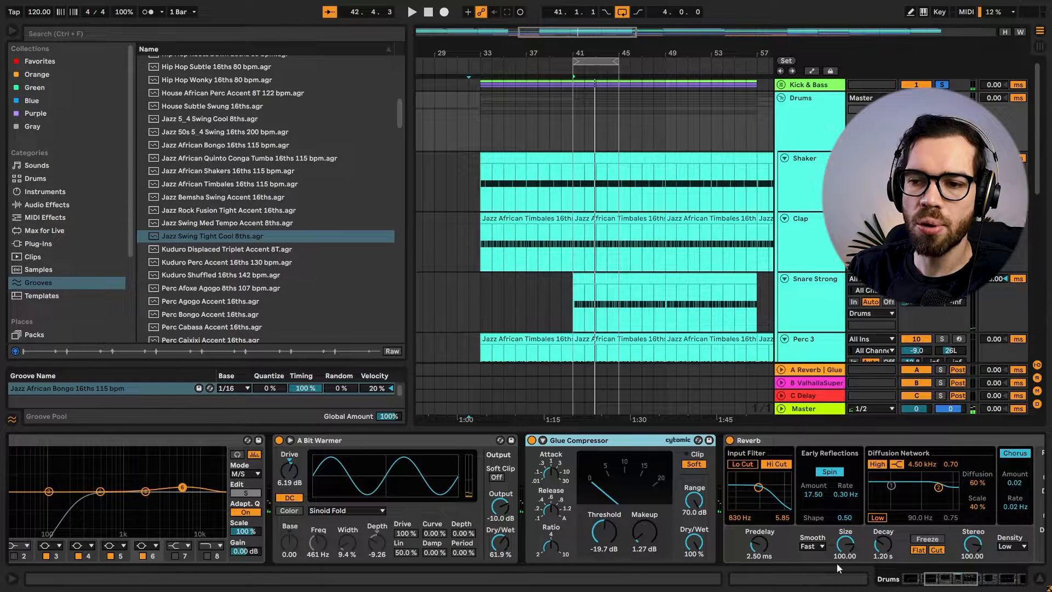
{"action": "left_click_drag", "start_coordinate": [946, 579], "coordinate": [974, 583]}
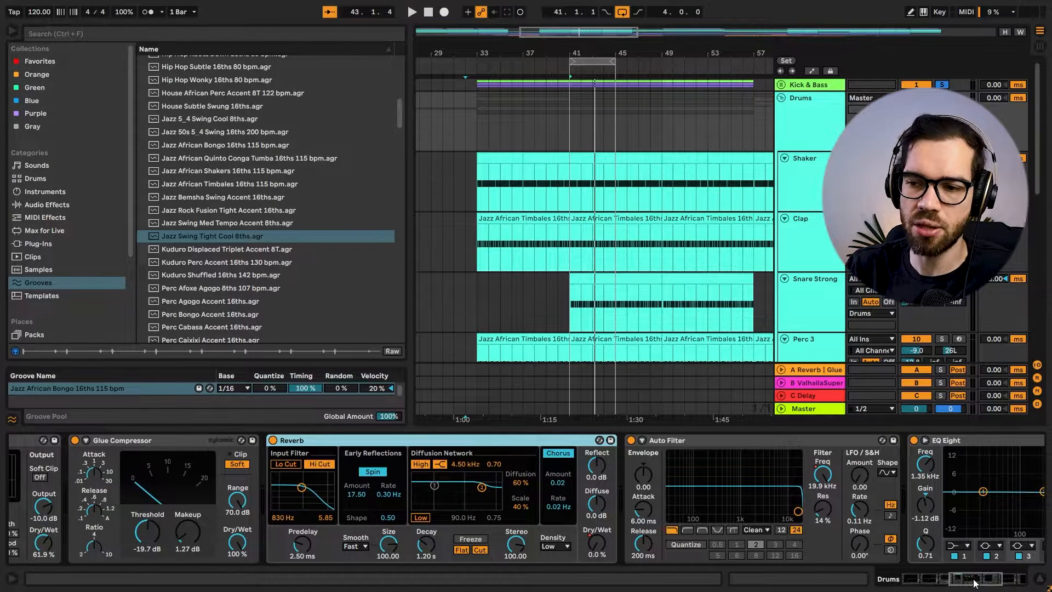
{"action": "left_click_drag", "start_coordinate": [974, 583], "coordinate": [994, 579]}
{"action": "left_click", "coordinate": [864, 444]}
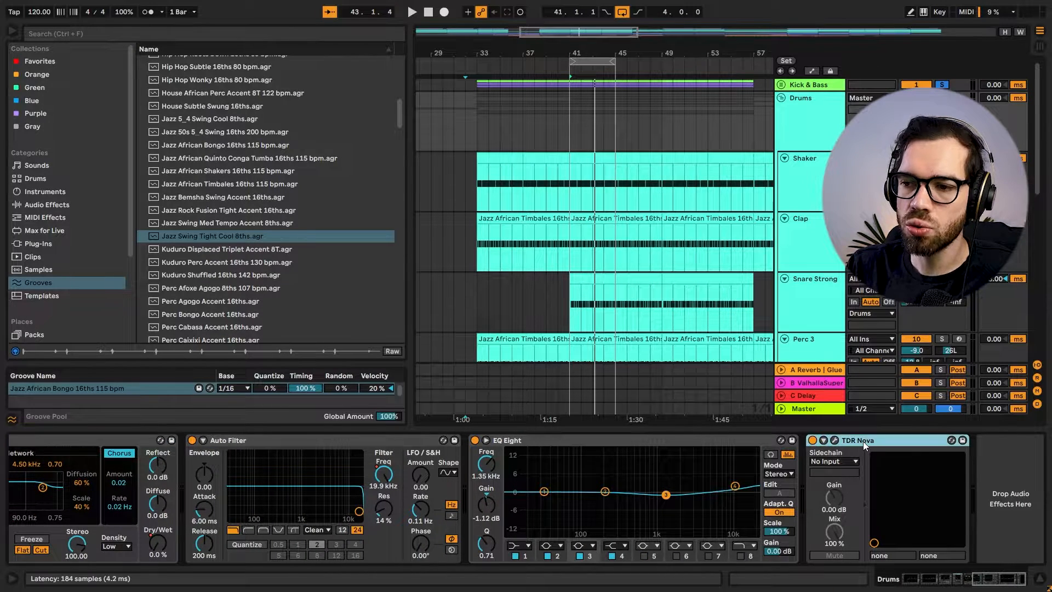
{"action": "left_click", "coordinate": [835, 441]}
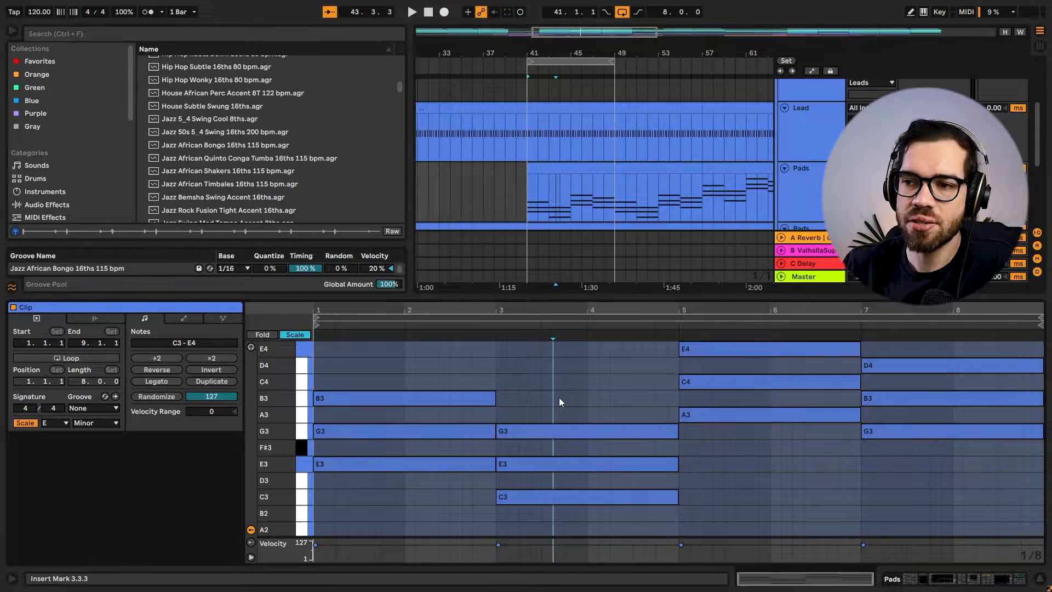
Bypass the Piano track's two sidechain Compressors, fed by Kick and Lead, while the track plays in solo.
{"action": "scroll", "coordinate": [774, 172], "scroll_direction": "down", "scroll_amount": 3}
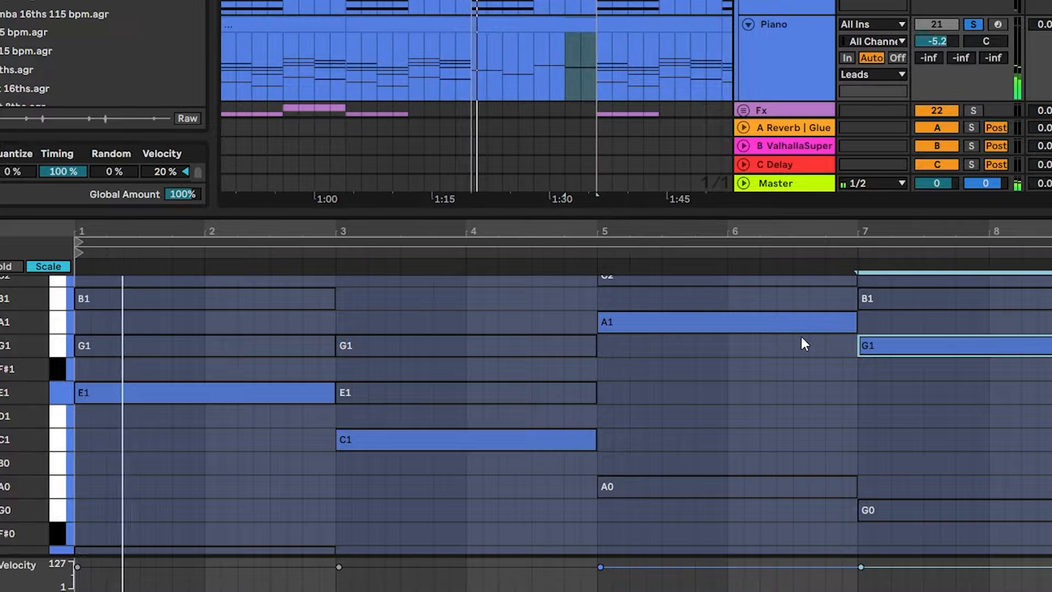
{"action": "left_click", "coordinate": [781, 39]}
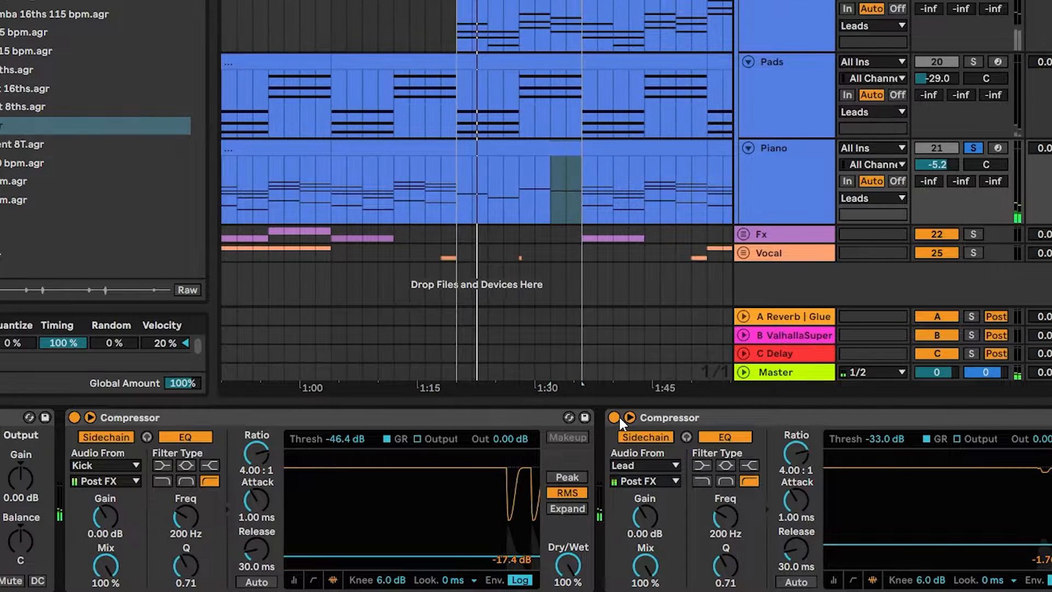
{"action": "left_click", "coordinate": [613, 417]}
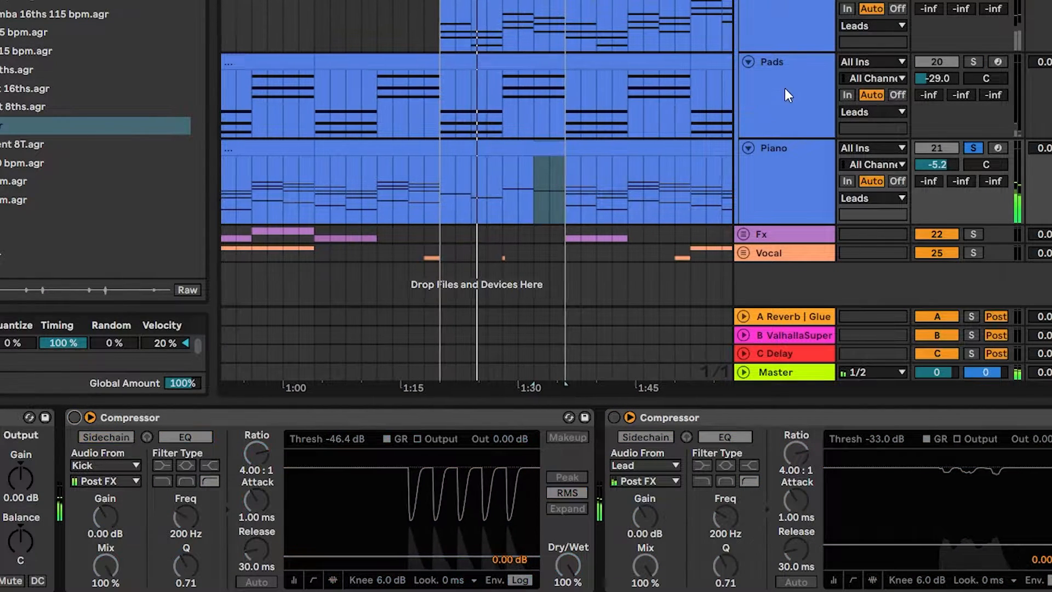
Open the Piano clip from bar 41 in an enlarged note editor and examine its active and deactivated notes.
{"action": "double_click", "coordinate": [501, 148]}
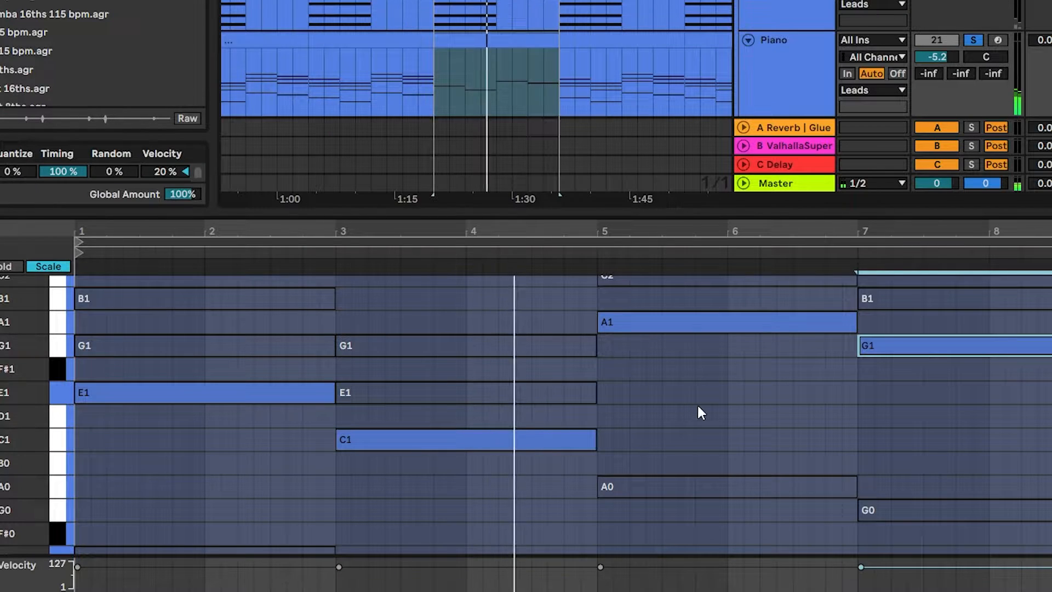
{"action": "left_click", "coordinate": [697, 403]}
{"action": "left_click_drag", "start_coordinate": [663, 210], "coordinate": [663, 88]}
{"action": "scroll", "coordinate": [672, 200], "scroll_direction": "down", "scroll_amount": 1}
{"action": "scroll", "coordinate": [671, 199], "scroll_direction": "up", "scroll_amount": 3}
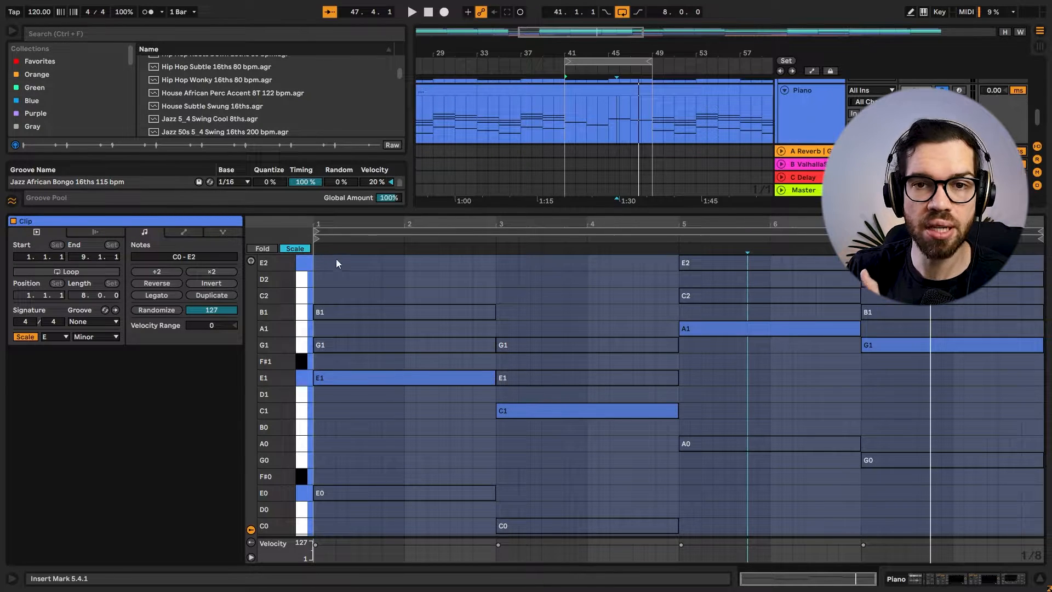
Reactivate the Piano clip's muted upper chord notes: G1 and B1, E1 and G1, C2 and E2, B1 and D2, and audition the chords.
{"action": "left_click_drag", "start_coordinate": [403, 278], "coordinate": [351, 343]}
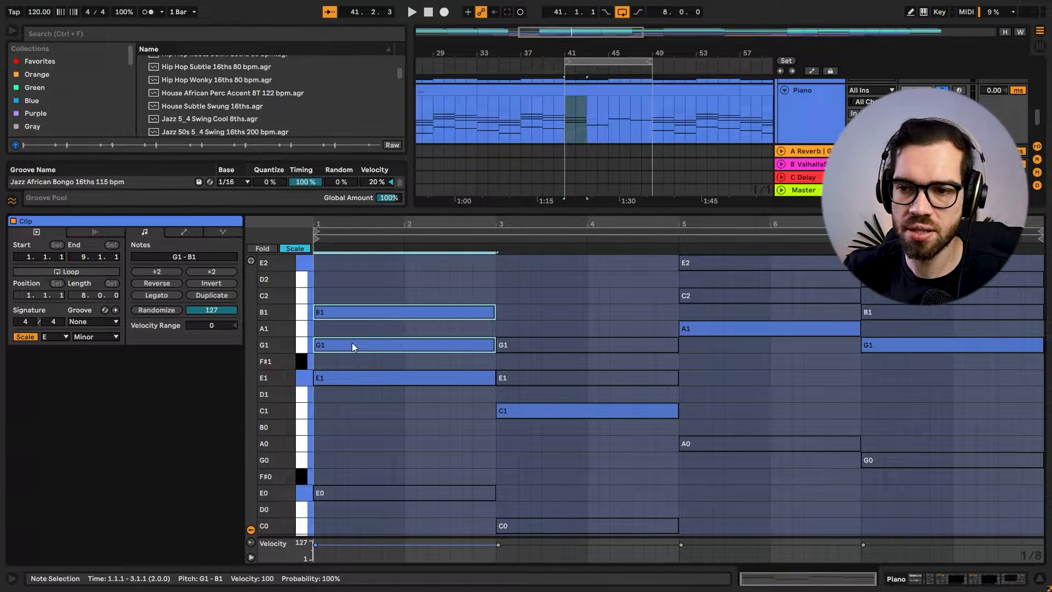
{"action": "key", "text": "space"}
{"action": "left_click_drag", "start_coordinate": [590, 314], "coordinate": [569, 379]}
{"action": "key", "text": "0"}
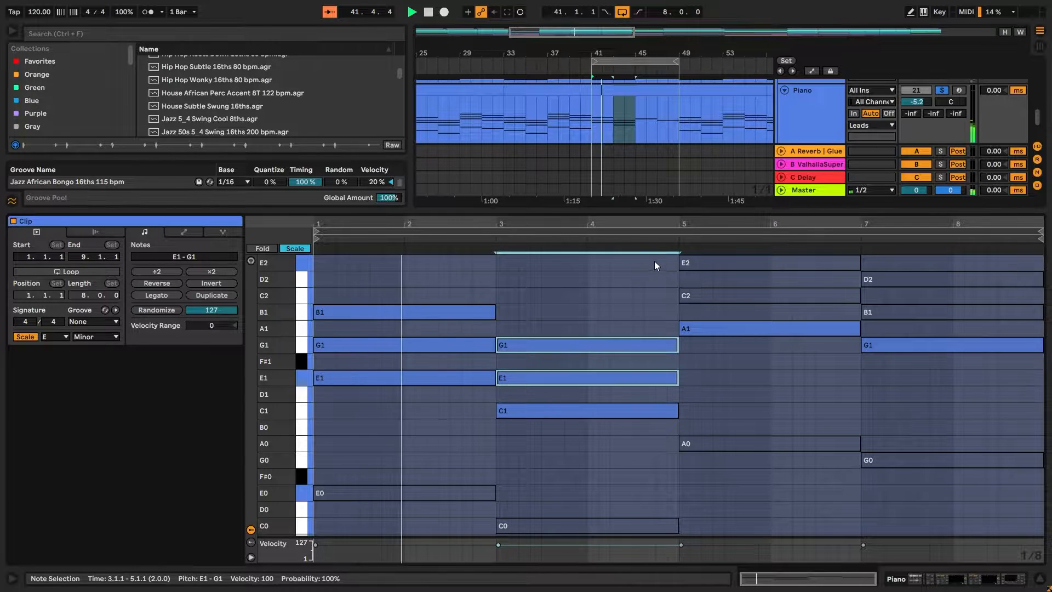
{"action": "left_click_drag", "start_coordinate": [654, 266], "coordinate": [738, 294]}
{"action": "key", "text": "0"}
{"action": "left_click_drag", "start_coordinate": [967, 259], "coordinate": [928, 318]}
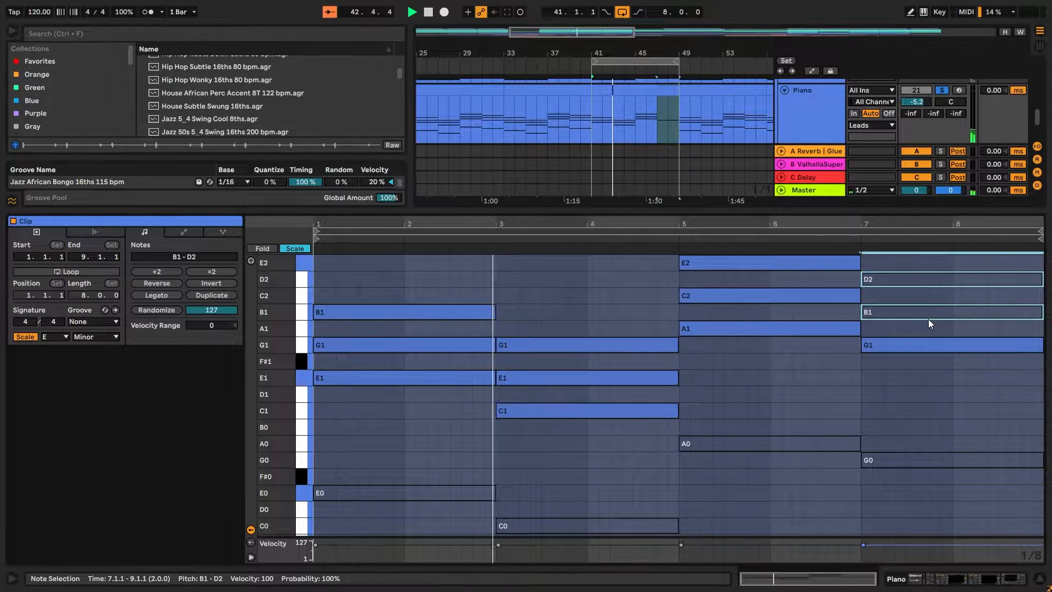
{"action": "key", "text": "0"}
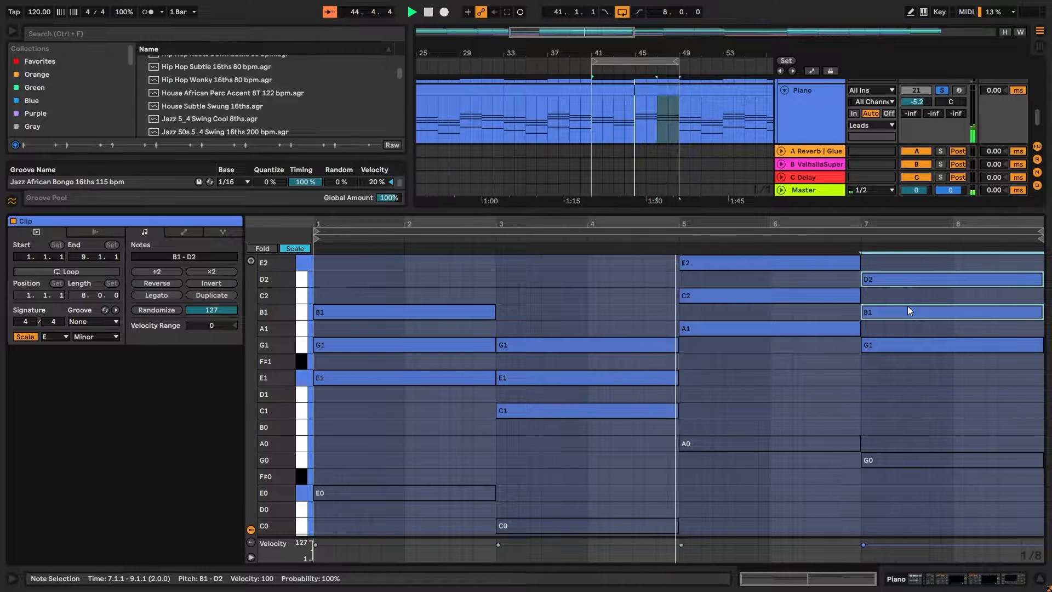
{"action": "left_click", "coordinate": [915, 381]}
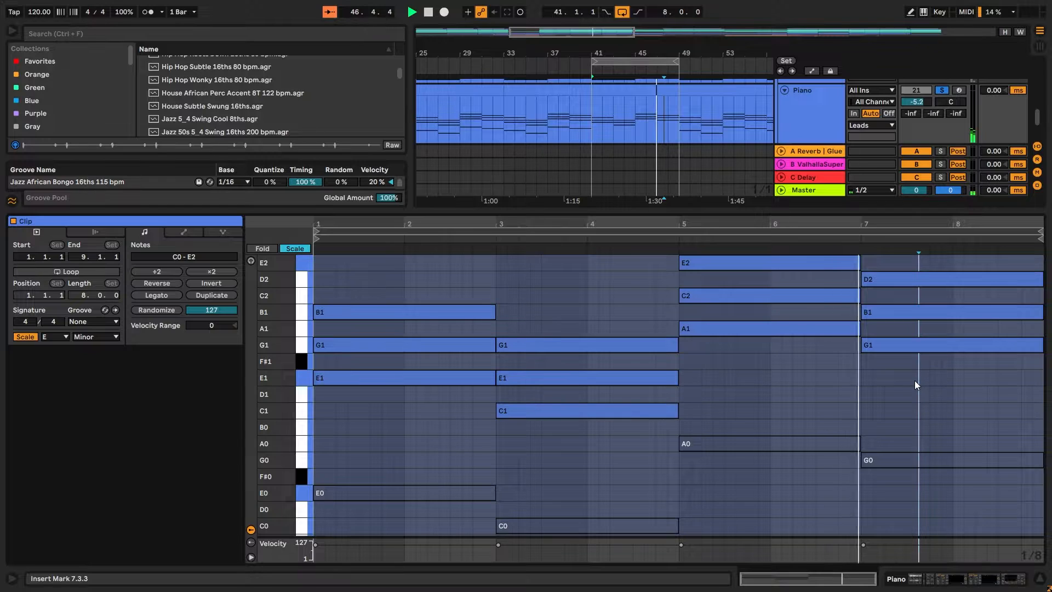
Reactivate the Piano clip's muted low octave notes E0, C0, A0 and G0, and play the full voicing.
{"action": "scroll", "coordinate": [915, 381], "scroll_direction": "down", "scroll_amount": 1}
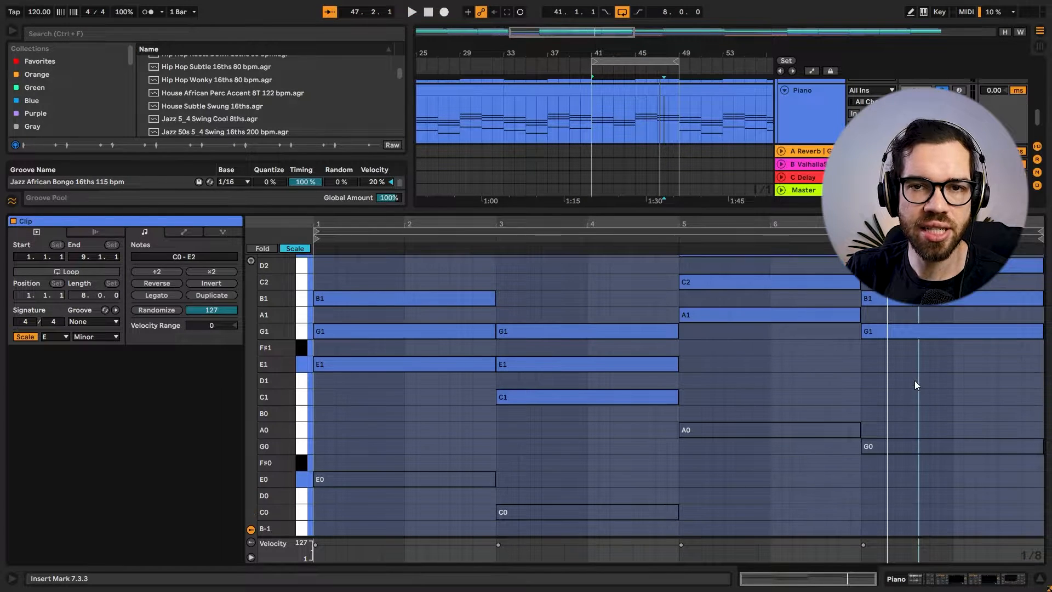
{"action": "left_click_drag", "start_coordinate": [901, 402], "coordinate": [801, 478]}
{"action": "key", "text": "0"}
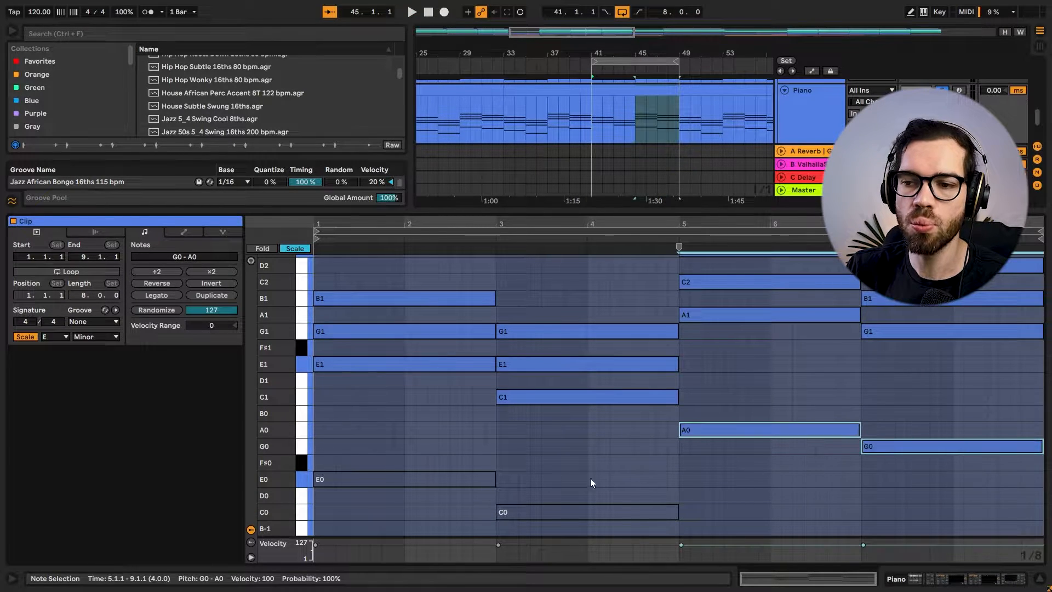
{"action": "left_click_drag", "start_coordinate": [496, 451], "coordinate": [375, 573]}
{"action": "key", "text": "0"}
{"action": "left_click_drag", "start_coordinate": [587, 470], "coordinate": [536, 536]}
{"action": "key", "text": "0"}
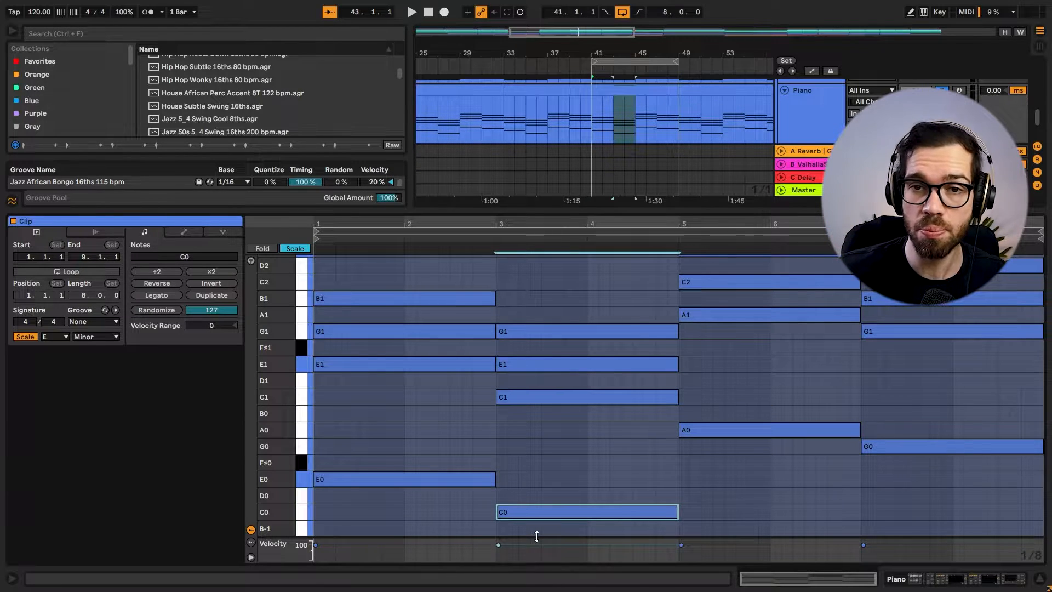
{"action": "key", "text": "space"}
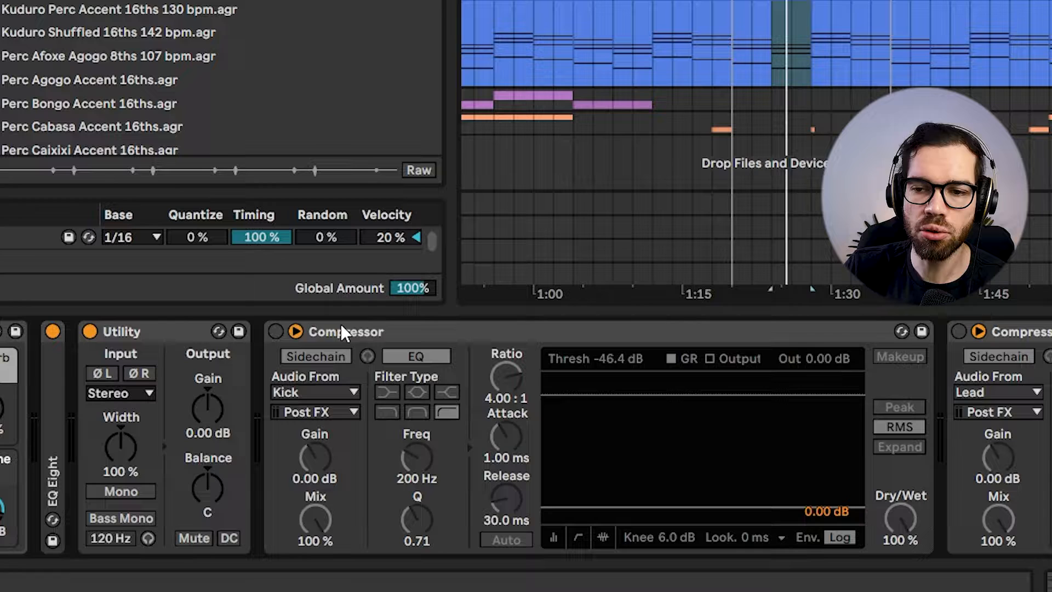
Unfold the Piano track's EQ Eight to examine its curve, and fold it again.
{"action": "left_click", "coordinate": [335, 327]}
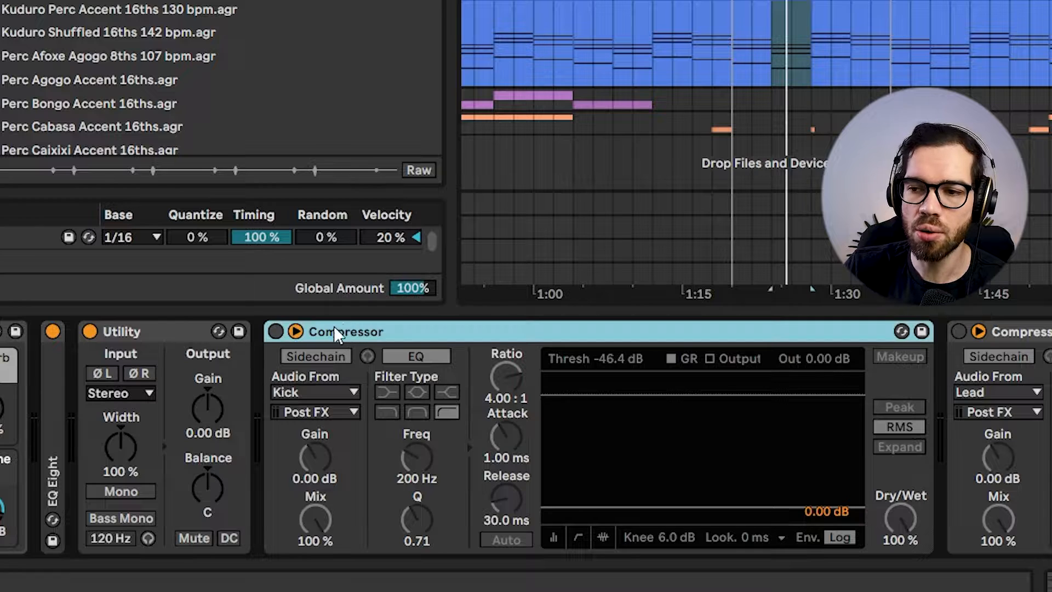
{"action": "double_click", "coordinate": [57, 422]}
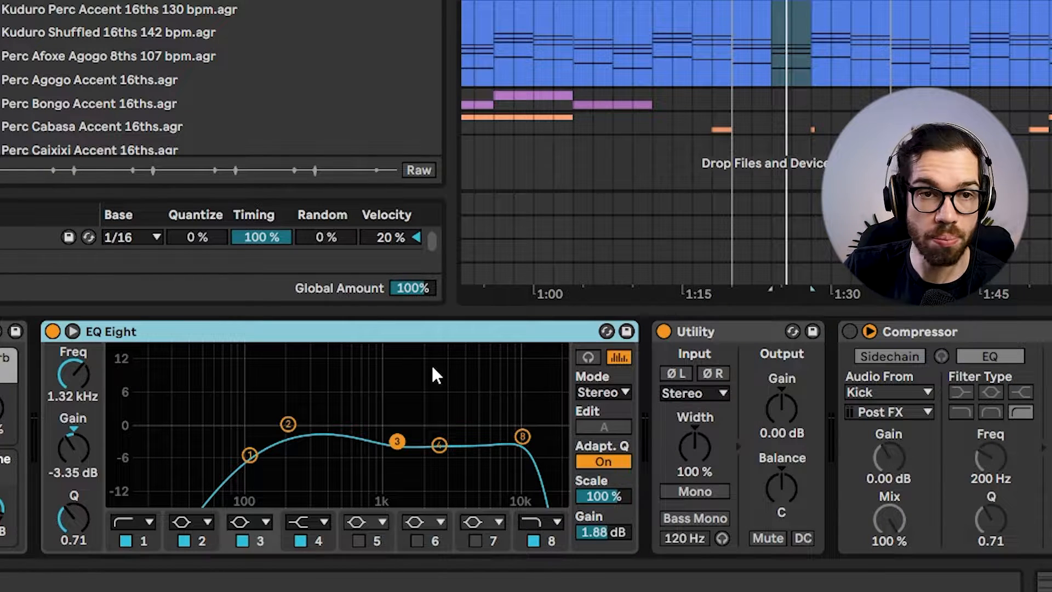
{"action": "double_click", "coordinate": [435, 329]}
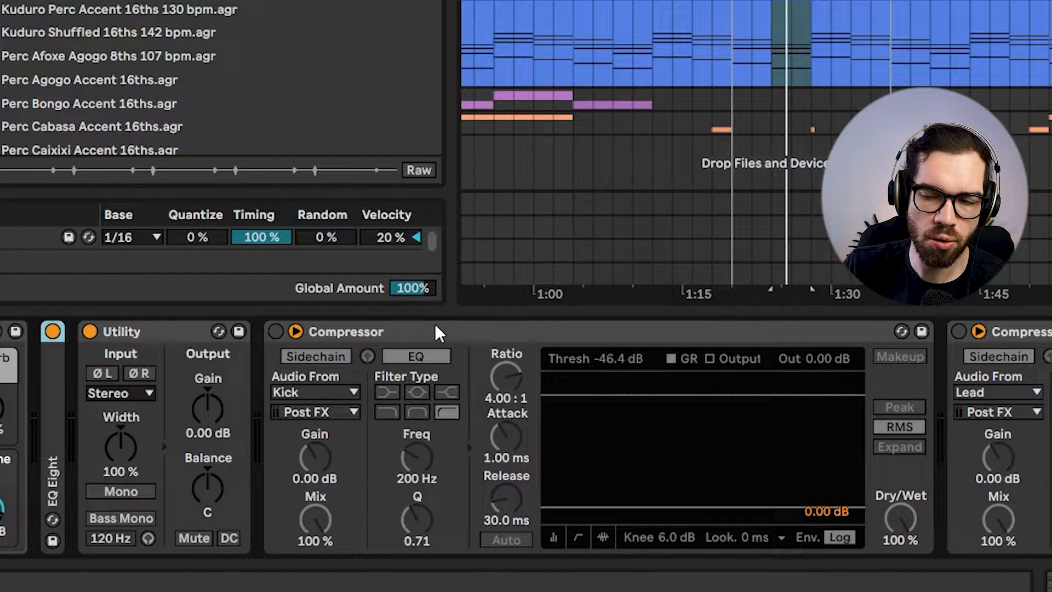
Turn the Piano track's Kick and Lead sidechain Compressors back on and look over the rest of its device chain.
{"action": "left_click", "coordinate": [398, 332]}
{"action": "left_click", "coordinate": [275, 332]}
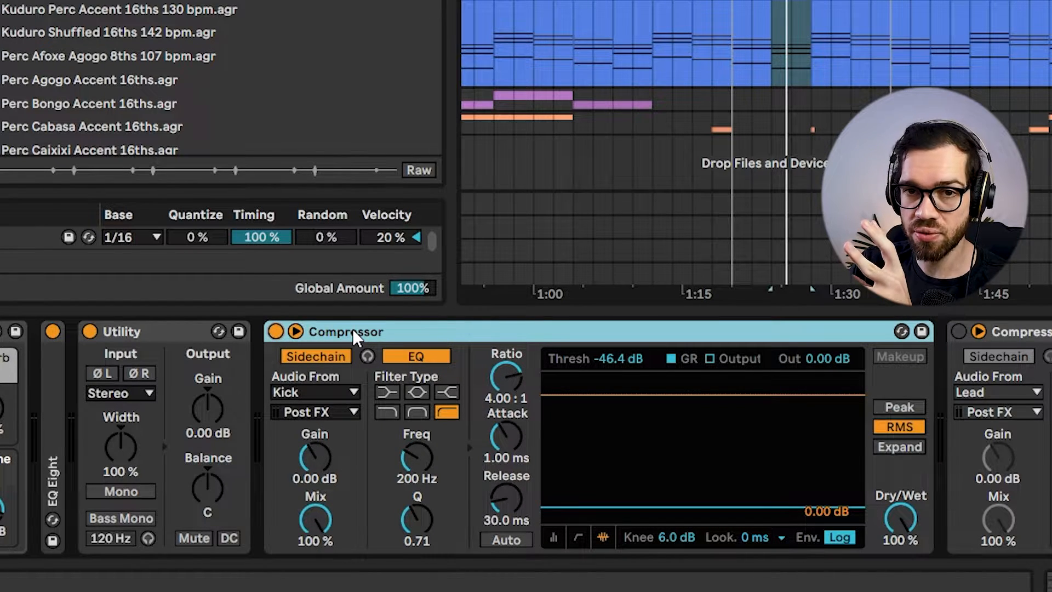
{"action": "left_click", "coordinate": [1035, 332]}
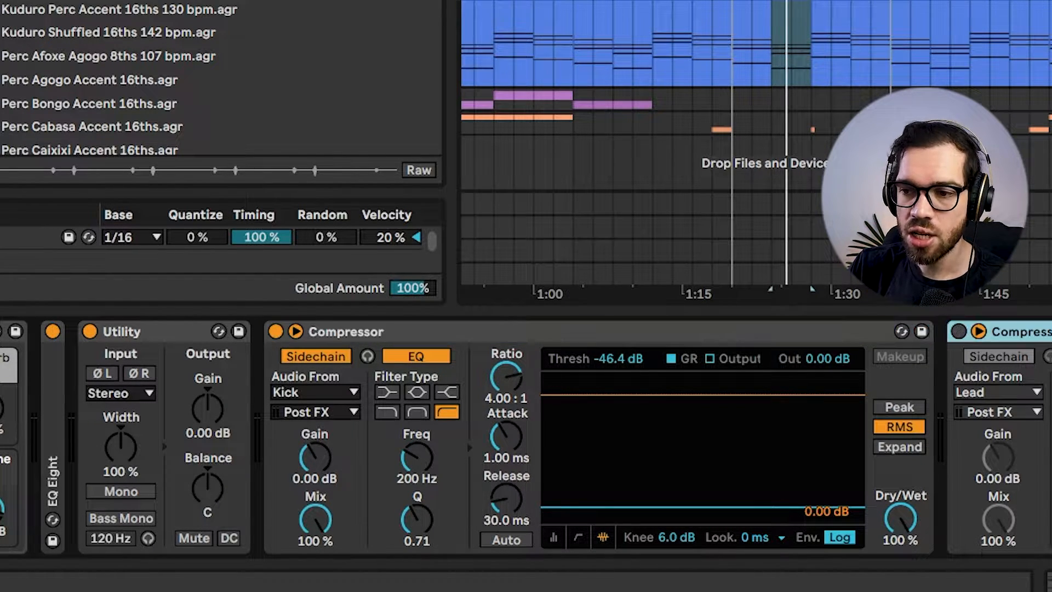
{"action": "left_click", "coordinate": [958, 331]}
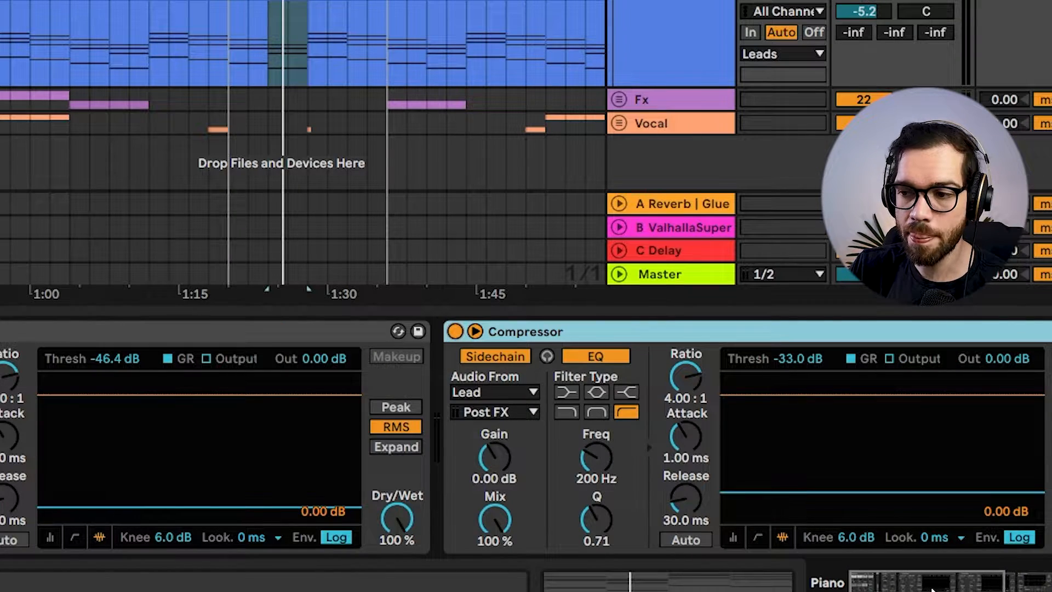
{"action": "left_click_drag", "start_coordinate": [932, 589], "coordinate": [970, 587]}
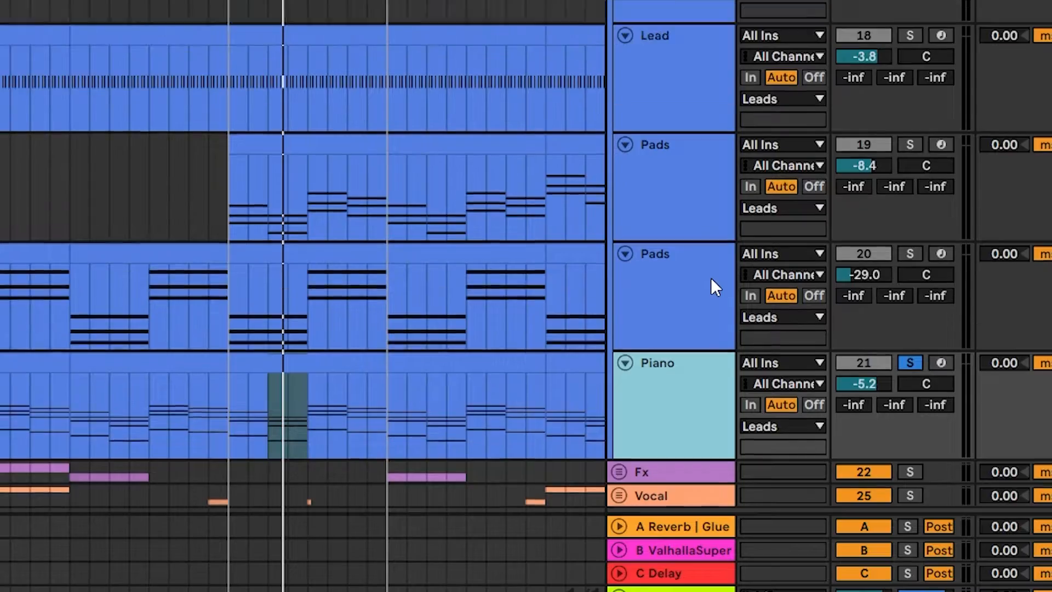
Solo the lower Pads track, number 20, and open its clip from bar 41 in the note editor.
{"action": "scroll", "coordinate": [707, 296], "scroll_direction": "up", "scroll_amount": 3}
{"action": "left_click", "coordinate": [698, 312]}
{"action": "left_click", "coordinate": [911, 304]}
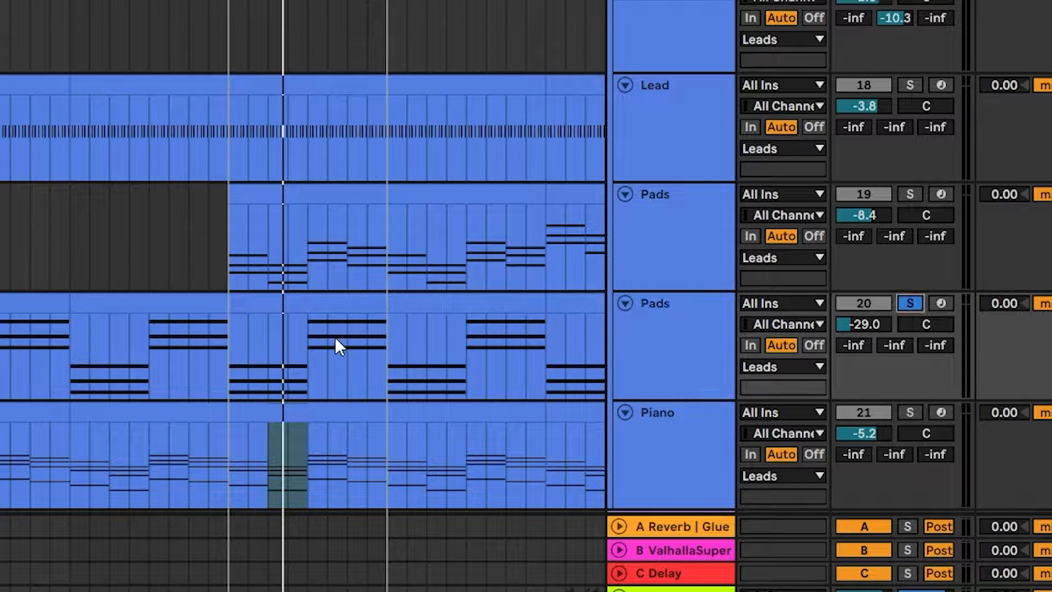
{"action": "left_click", "coordinate": [305, 300]}
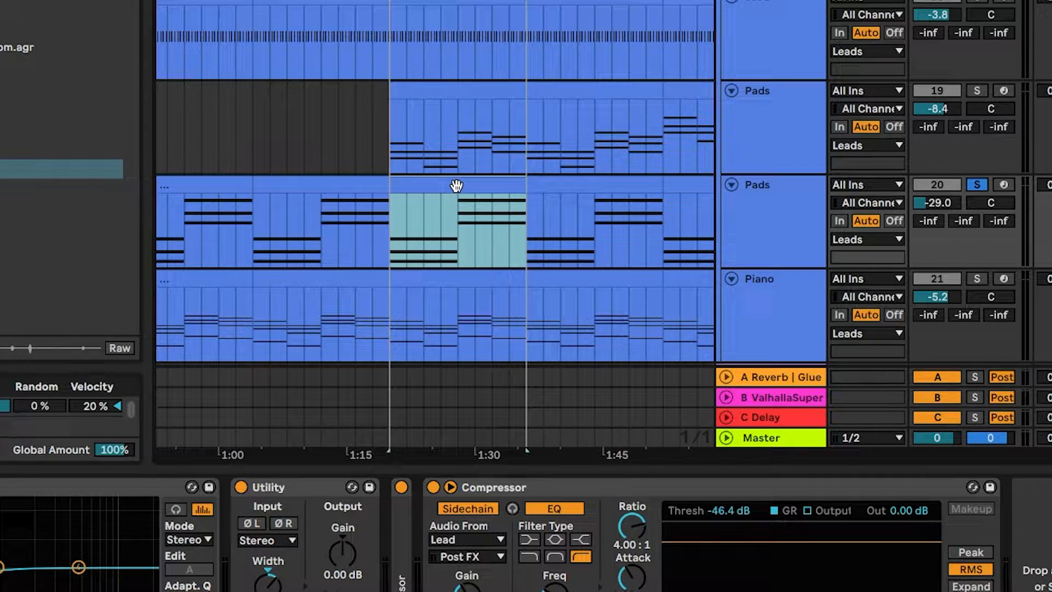
{"action": "double_click", "coordinate": [456, 186]}
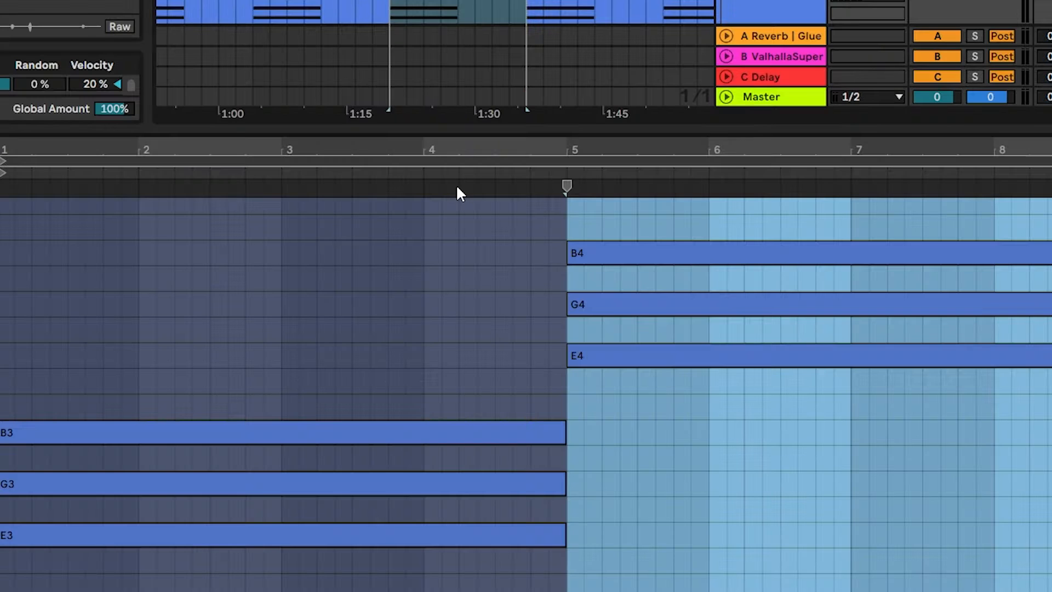
Examine the Pads clip's first chord, E3, G3 and B3, against its octave-higher repeat from bar 5, and play the clip.
{"action": "left_click_drag", "start_coordinate": [434, 329], "coordinate": [190, 591]}
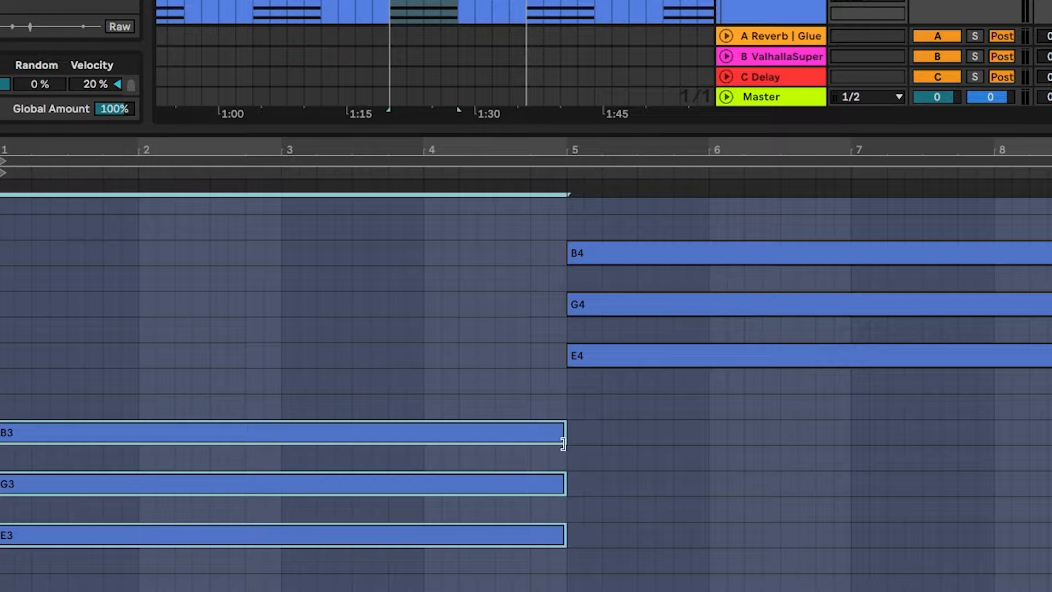
{"action": "left_click", "coordinate": [667, 446]}
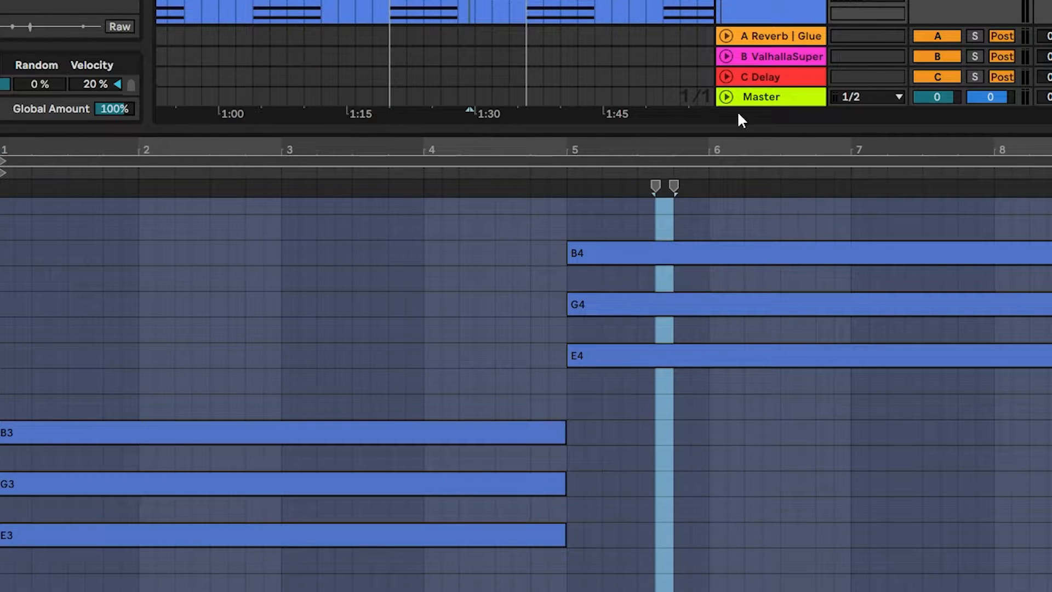
{"action": "key", "text": "space"}
{"action": "left_click", "coordinate": [481, 352]}
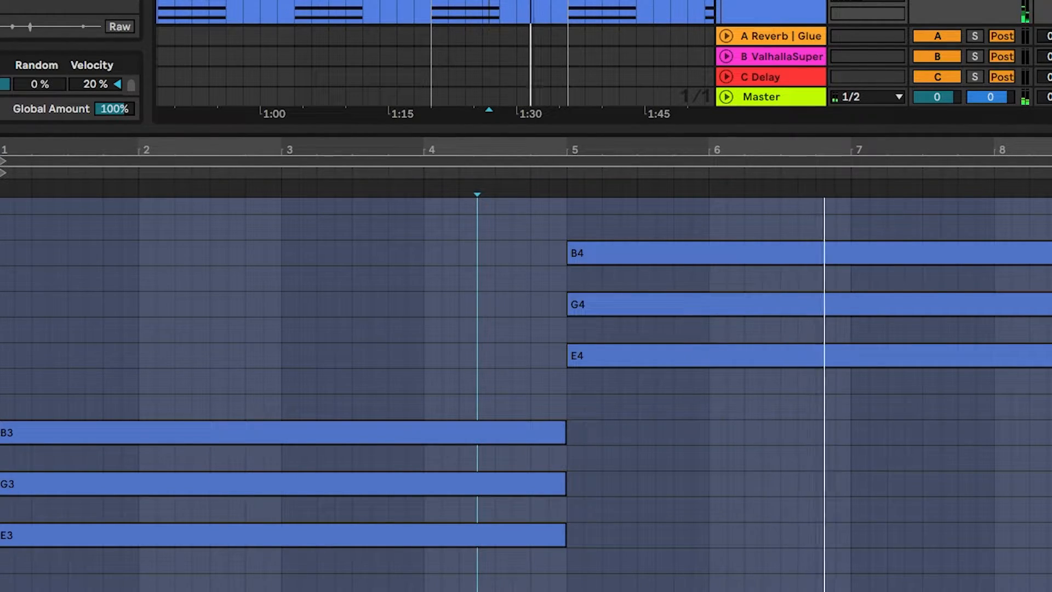
Show the lower Pads track's device chain and unfold its Compressor that is sidechained to the Kick.
{"action": "key", "text": "shift+Tab"}
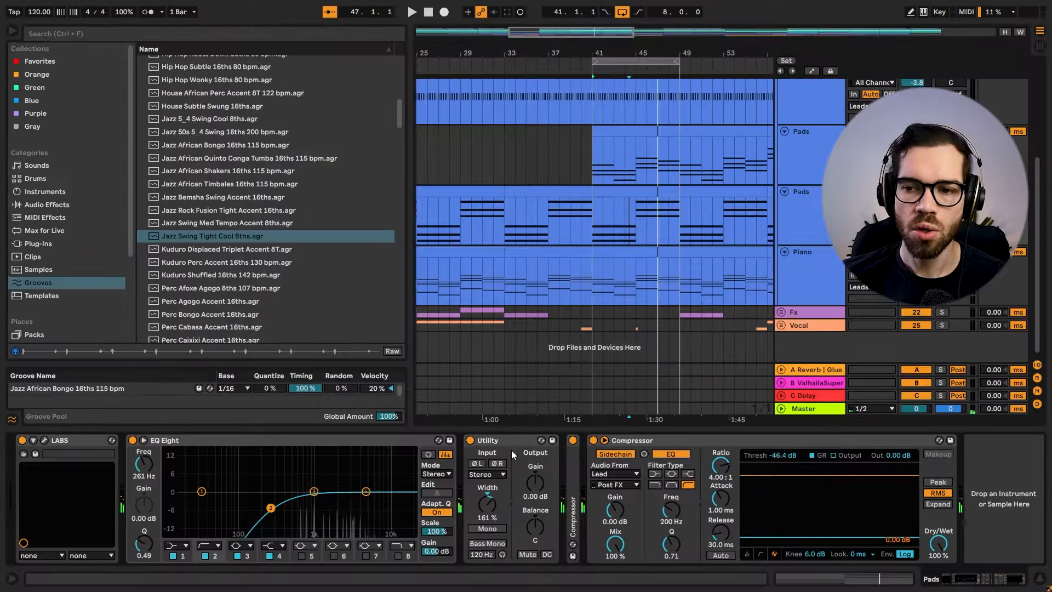
{"action": "double_click", "coordinate": [574, 465]}
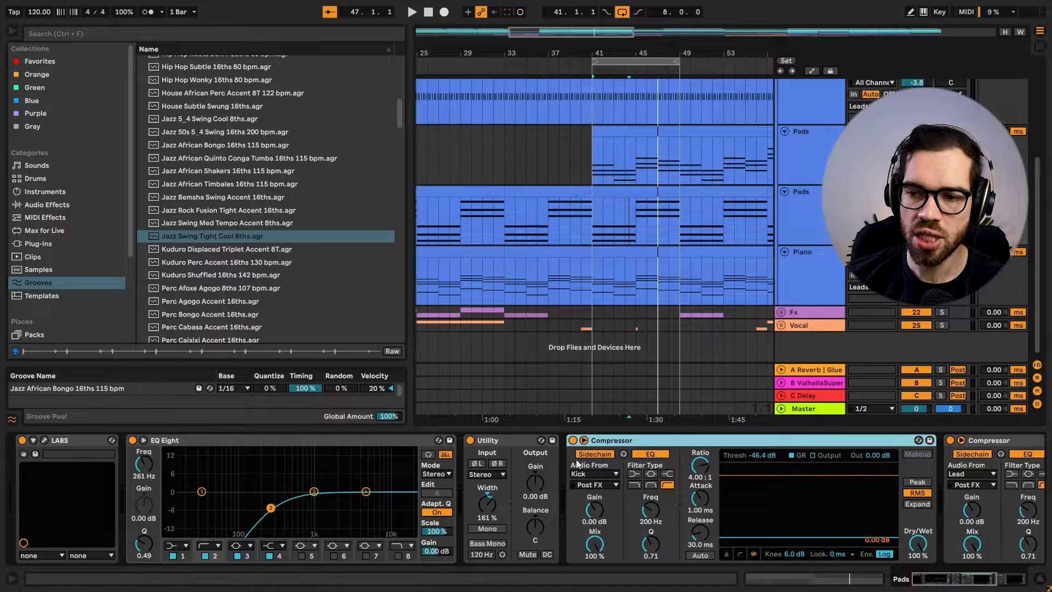
Open the lower Pads track's LABS instrument to show its preset and close its window.
{"action": "left_click", "coordinate": [54, 443]}
{"action": "left_click", "coordinate": [44, 441]}
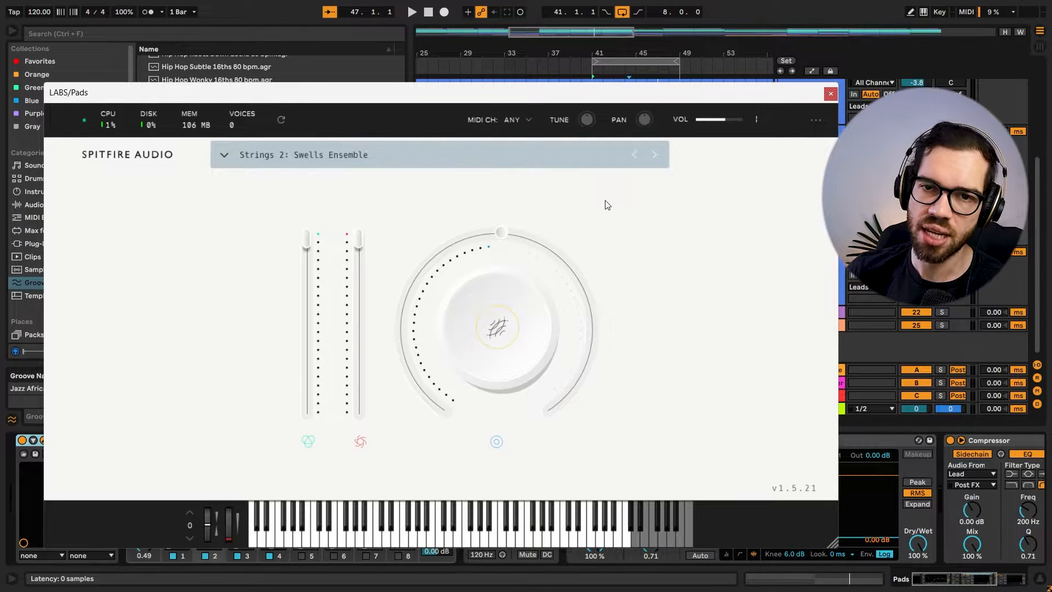
{"action": "left_click", "coordinate": [827, 93]}
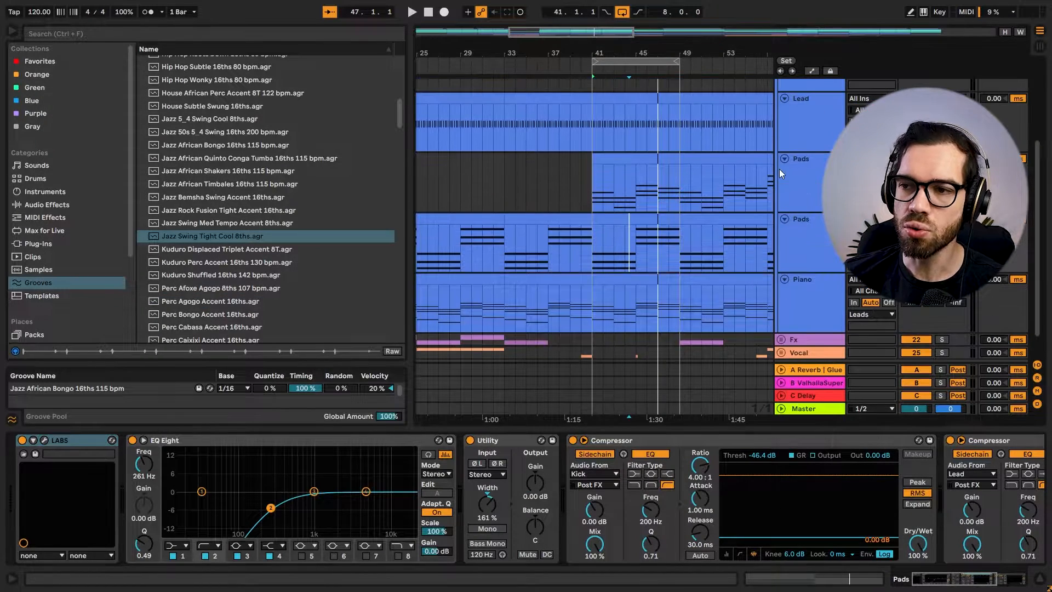
Show the LABS preset of the upper Pads track, number 19, and look along its device chain to the Auto Pan.
{"action": "left_click", "coordinate": [792, 176]}
{"action": "left_click", "coordinate": [236, 441]}
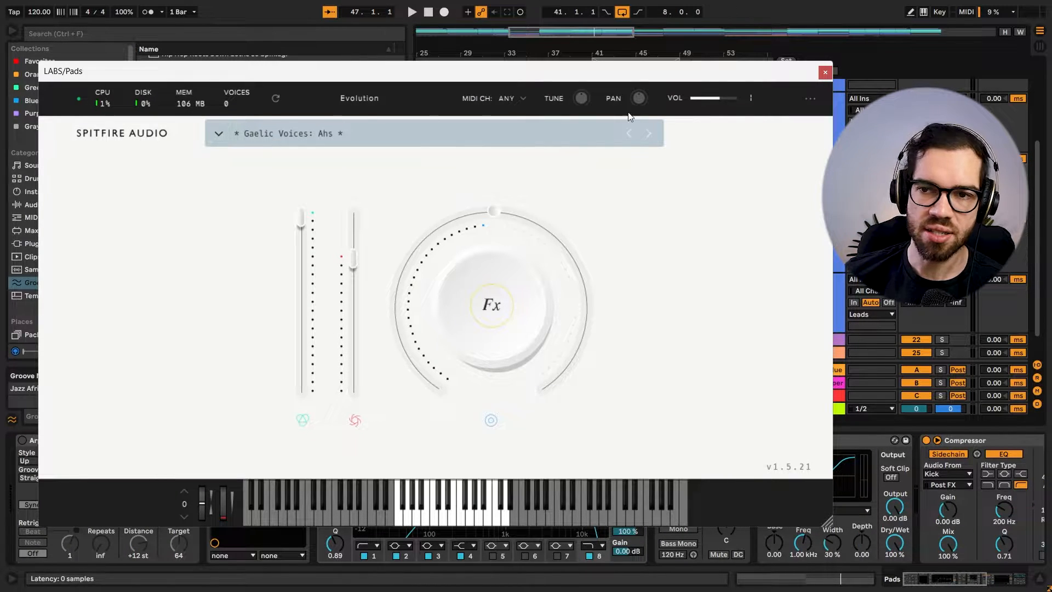
{"action": "left_click", "coordinate": [825, 73]}
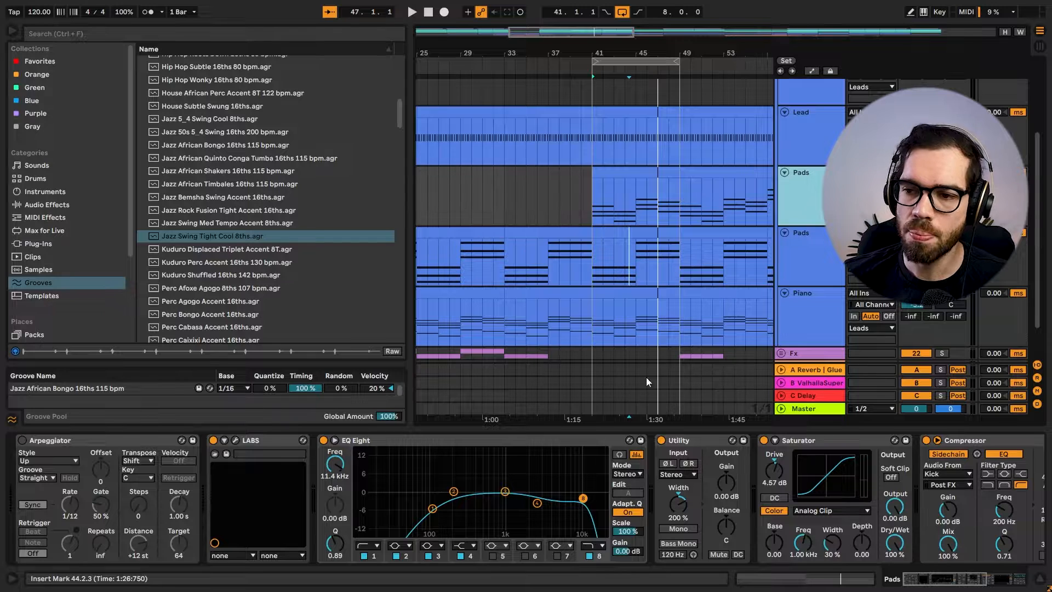
{"action": "scroll", "coordinate": [623, 164], "scroll_direction": "down", "scroll_amount": 1}
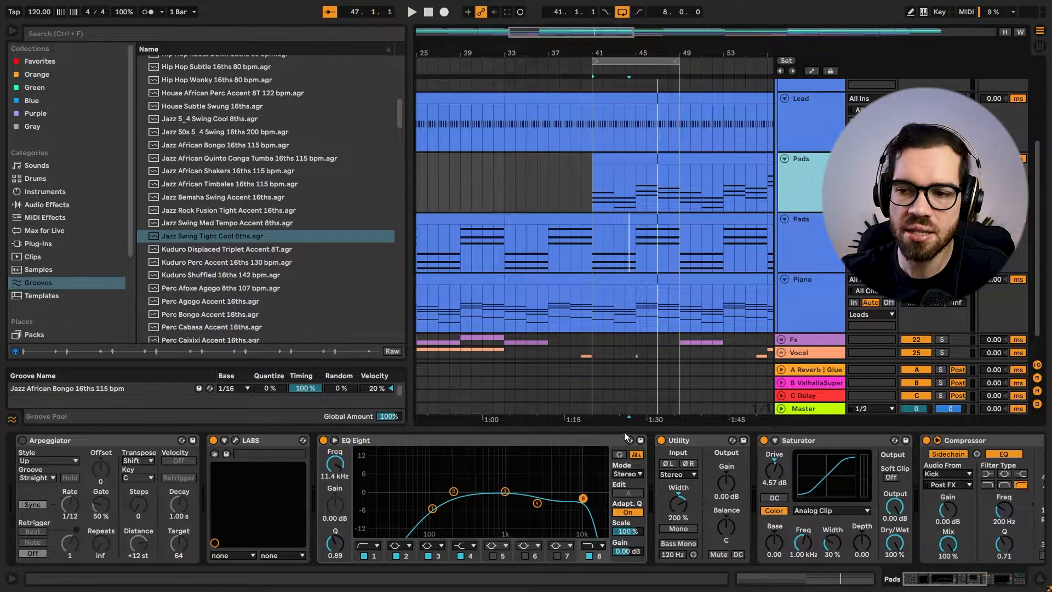
{"action": "left_click", "coordinate": [966, 580]}
{"action": "left_click_drag", "start_coordinate": [966, 580], "coordinate": [994, 580]}
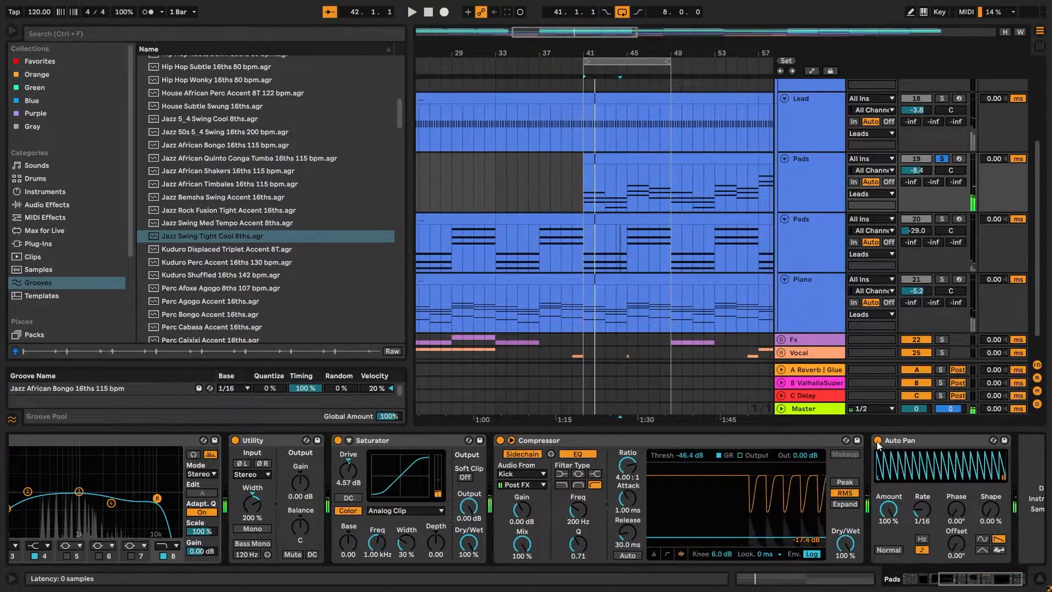
Solo the lower Lead track, number 18, and open its clip from bar 41 in the note editor.
{"action": "left_click", "coordinate": [827, 123]}
{"action": "scroll", "coordinate": [787, 186], "scroll_direction": "down", "scroll_amount": 1}
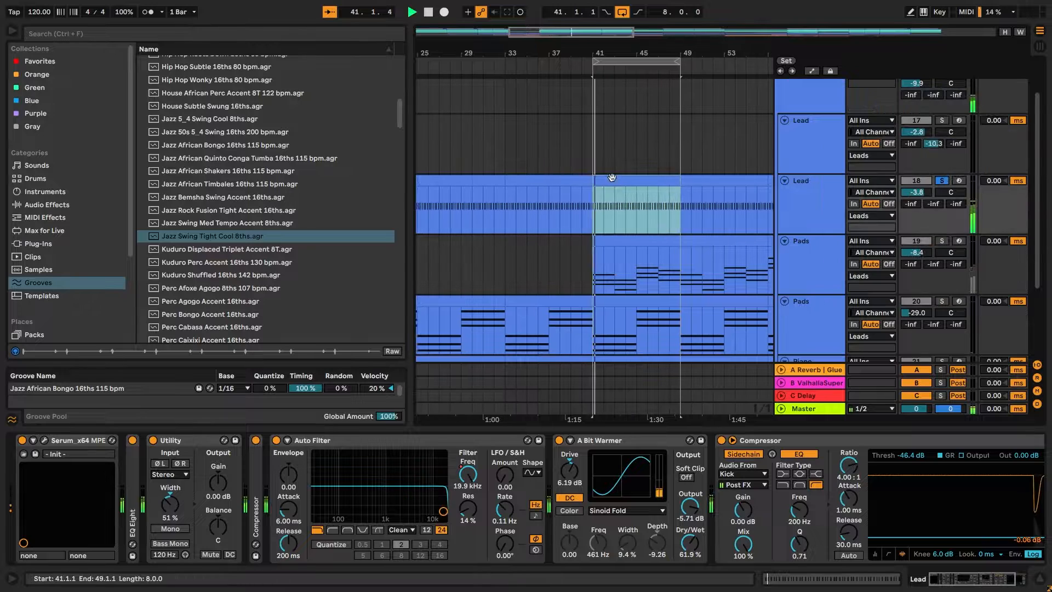
{"action": "double_click", "coordinate": [624, 203]}
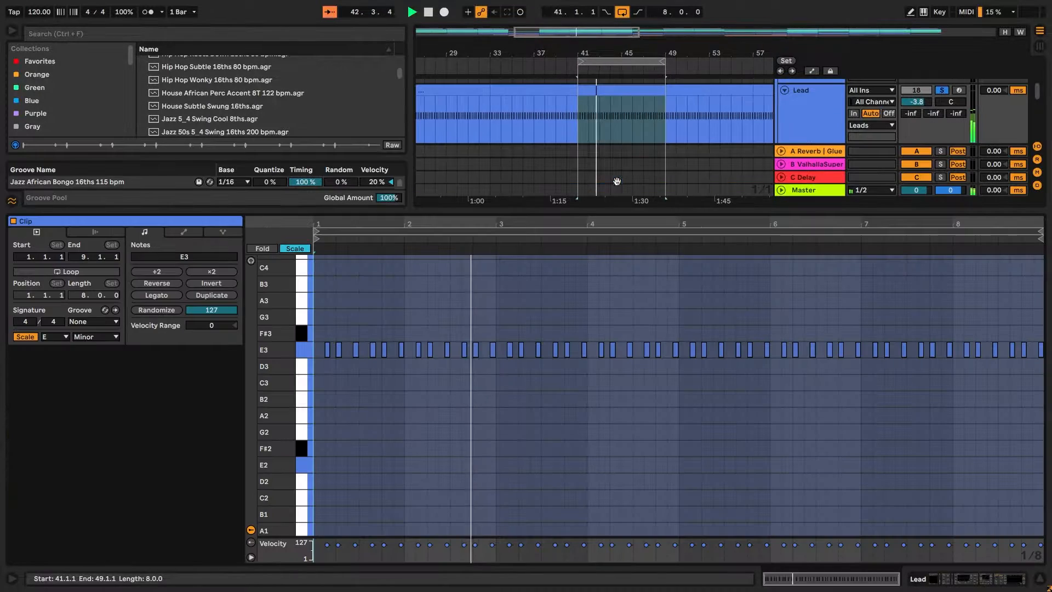
{"action": "left_click", "coordinate": [573, 291]}
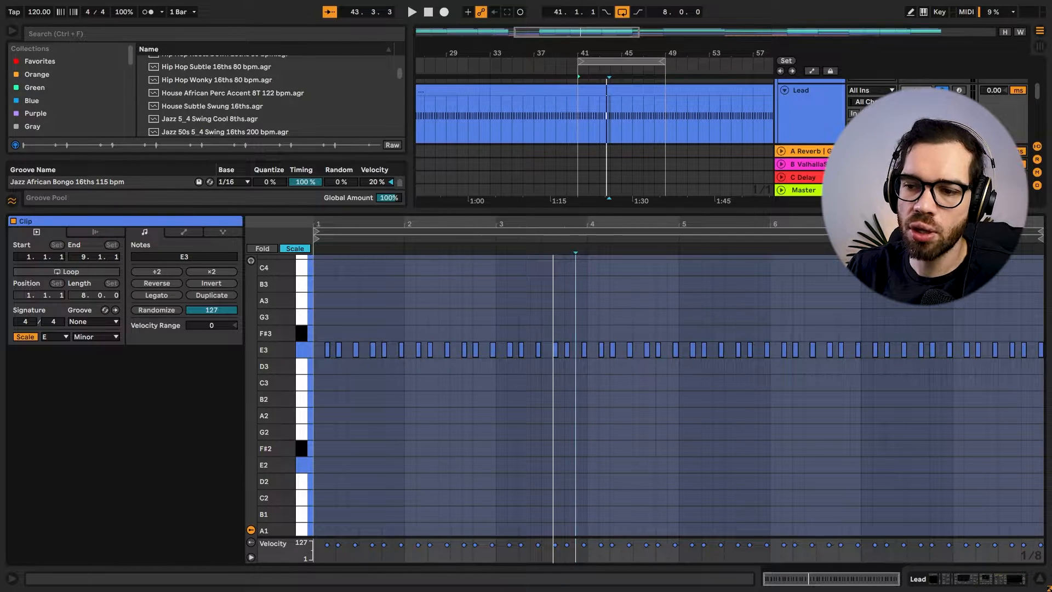
Set the Lead clip's note editor to a fixed 1/16 grid and zoom in on its opening notes.
{"action": "right_click", "coordinate": [426, 397]}
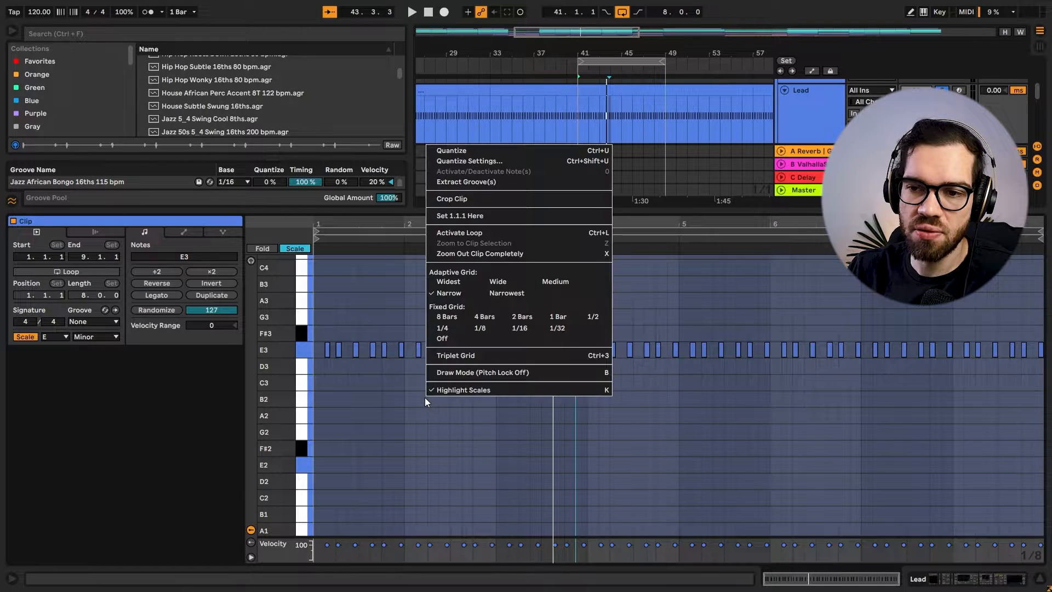
{"action": "left_click", "coordinate": [518, 329]}
{"action": "mouse_move", "coordinate": [368, 224]}
{"action": "left_mouse_down"}
{"action": "mouse_move", "coordinate": [367, 246]}
{"action": "mouse_move", "coordinate": [427, 257]}
{"action": "left_mouse_up"}
{"action": "left_click", "coordinate": [401, 301]}
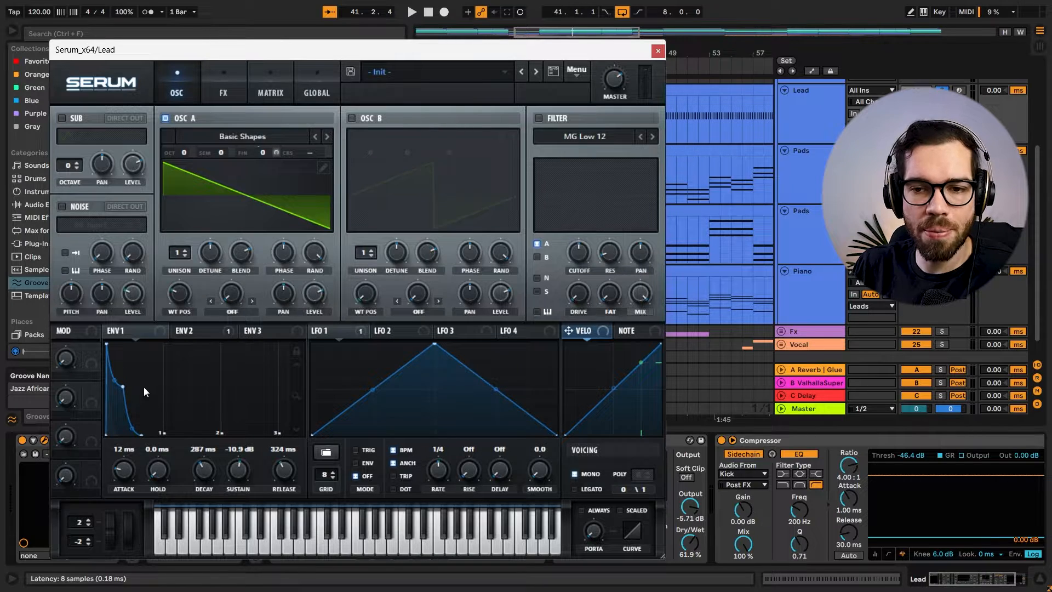
Look through the effects rack of the lower Lead track's Serum, from Distortion down to Filter, and display Envelope 2.
{"action": "left_click", "coordinate": [223, 81]}
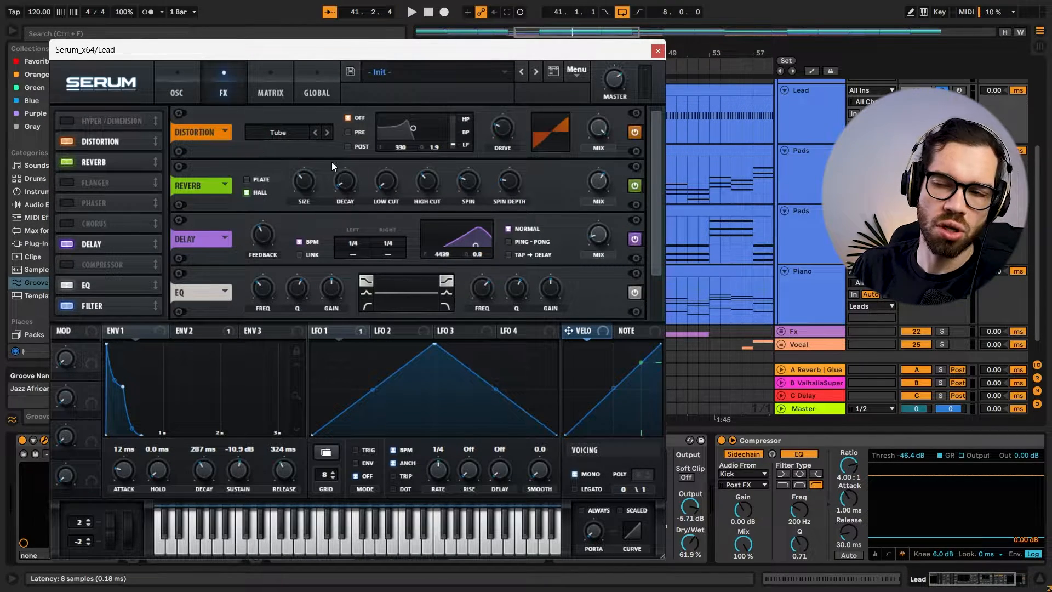
{"action": "left_click_drag", "start_coordinate": [658, 152], "coordinate": [661, 197]}
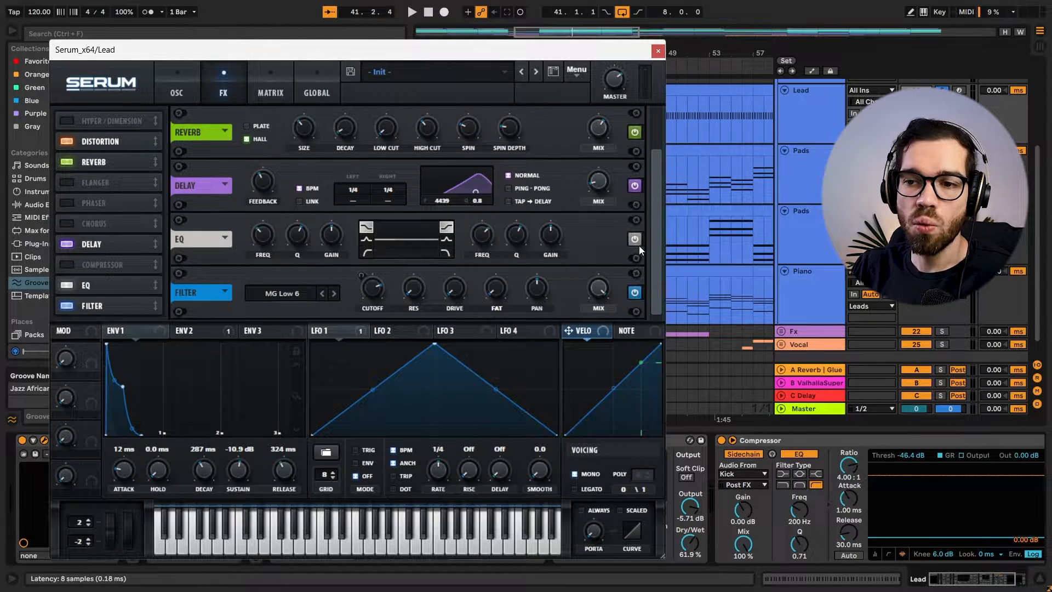
{"action": "left_click", "coordinate": [212, 332]}
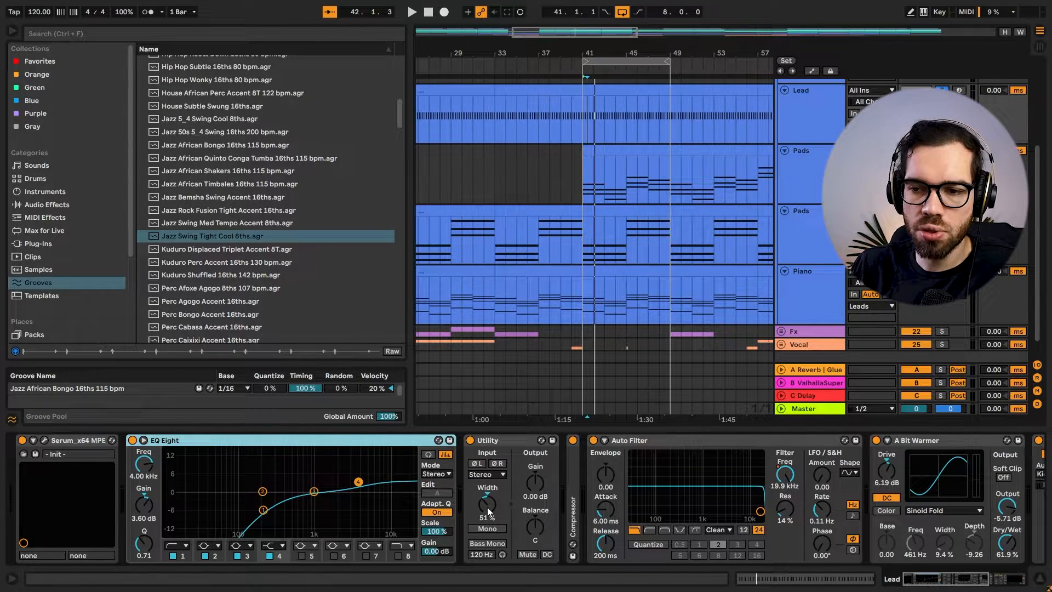
Unfold the lower Lead track's Compressor sidechained to the Vocal and look through the rest of its device chain.
{"action": "double_click", "coordinate": [571, 467]}
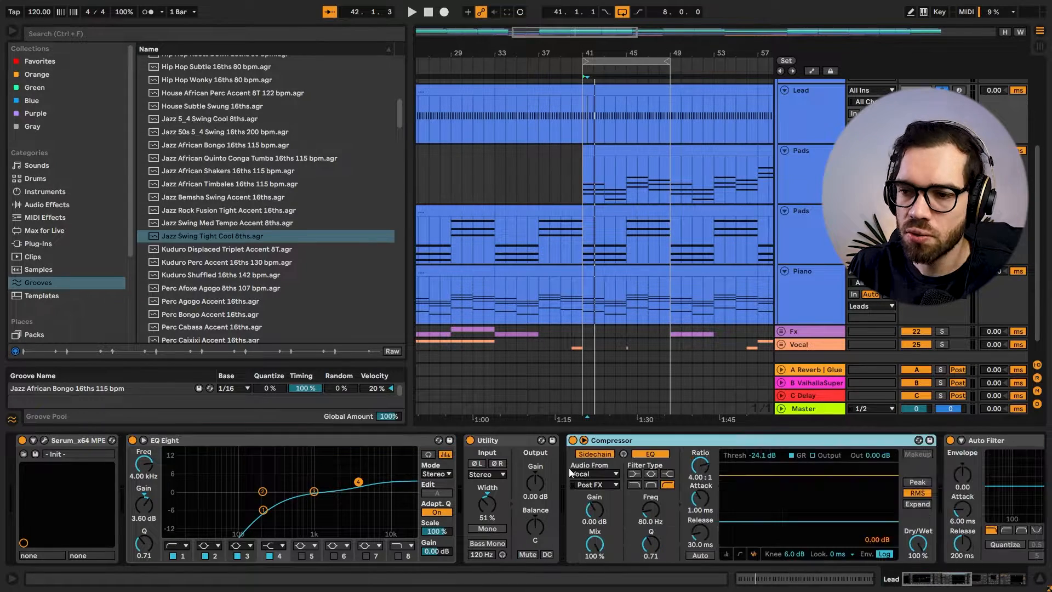
{"action": "left_click_drag", "start_coordinate": [940, 583], "coordinate": [966, 582]}
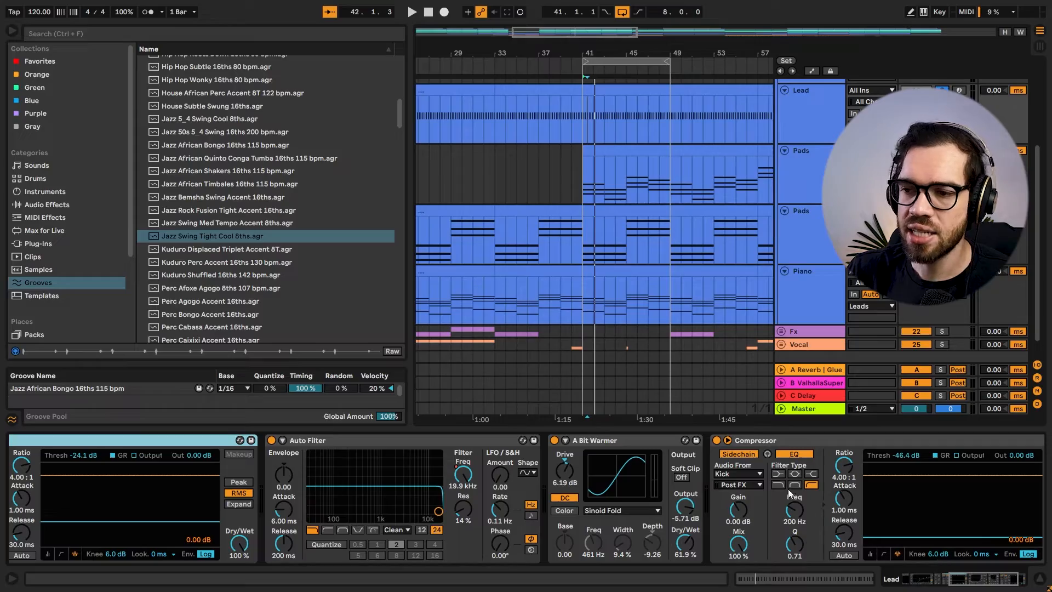
{"action": "left_click_drag", "start_coordinate": [984, 587], "coordinate": [1000, 587]}
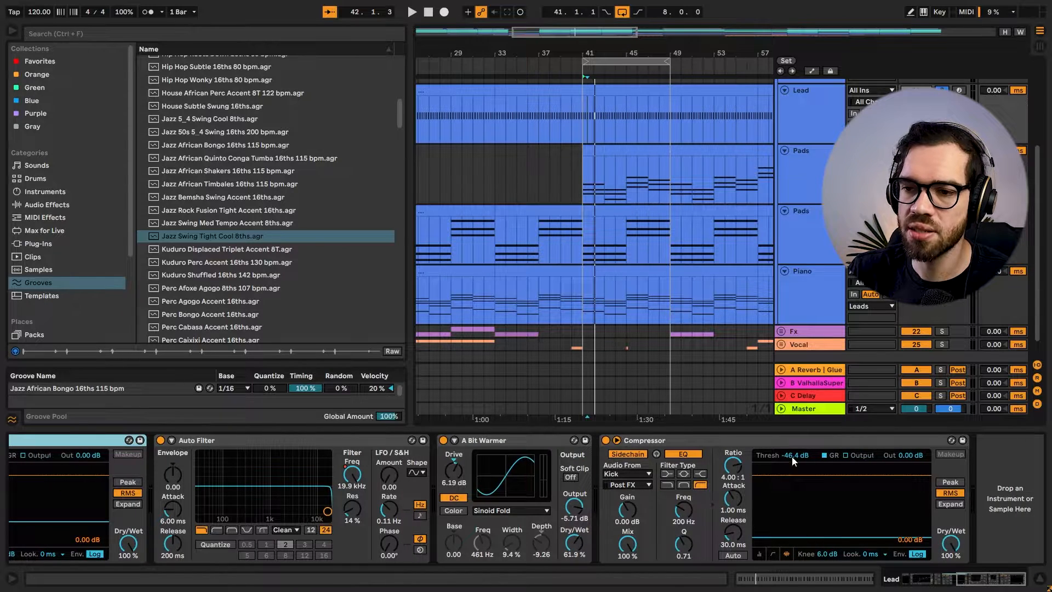
Open Serum on the upper Lead track, number 17, and play its part from bar 65.
{"action": "scroll", "coordinate": [773, 248], "scroll_direction": "up", "scroll_amount": 2}
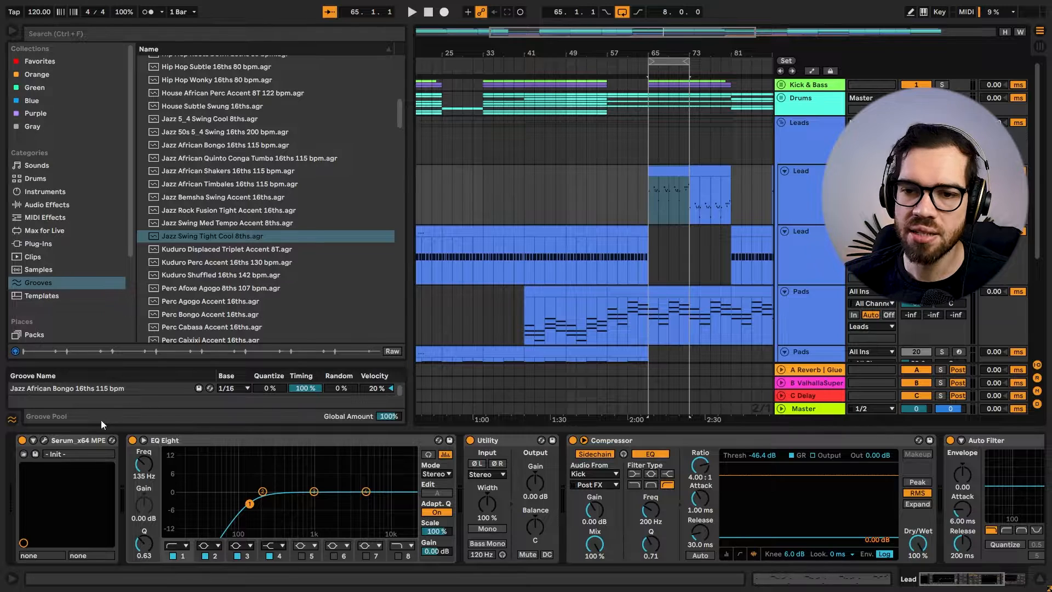
{"action": "left_click", "coordinate": [44, 441]}
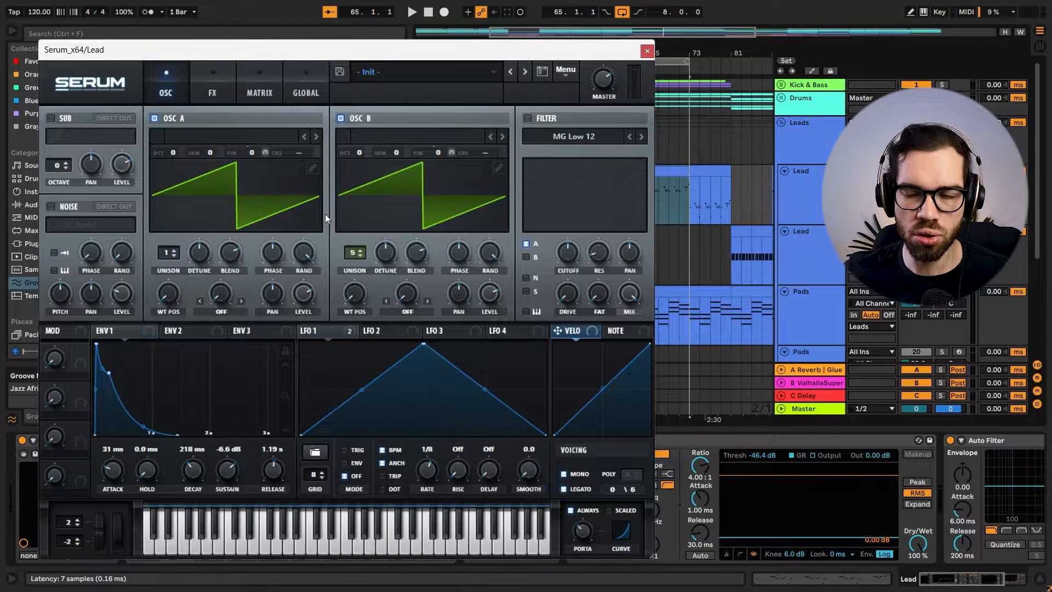
{"action": "key", "text": "space"}
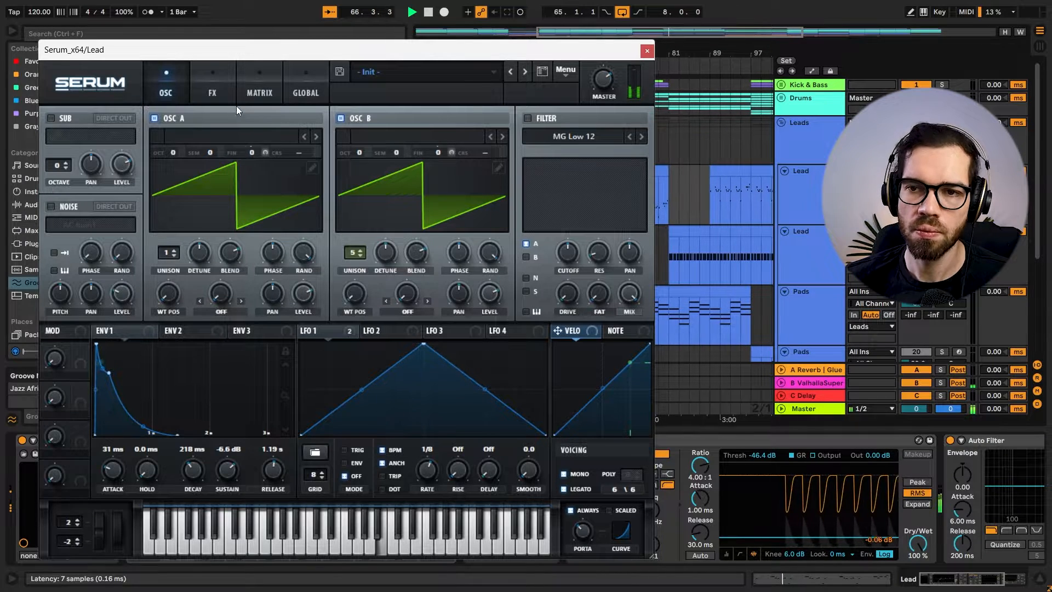
{"action": "key", "text": "space"}
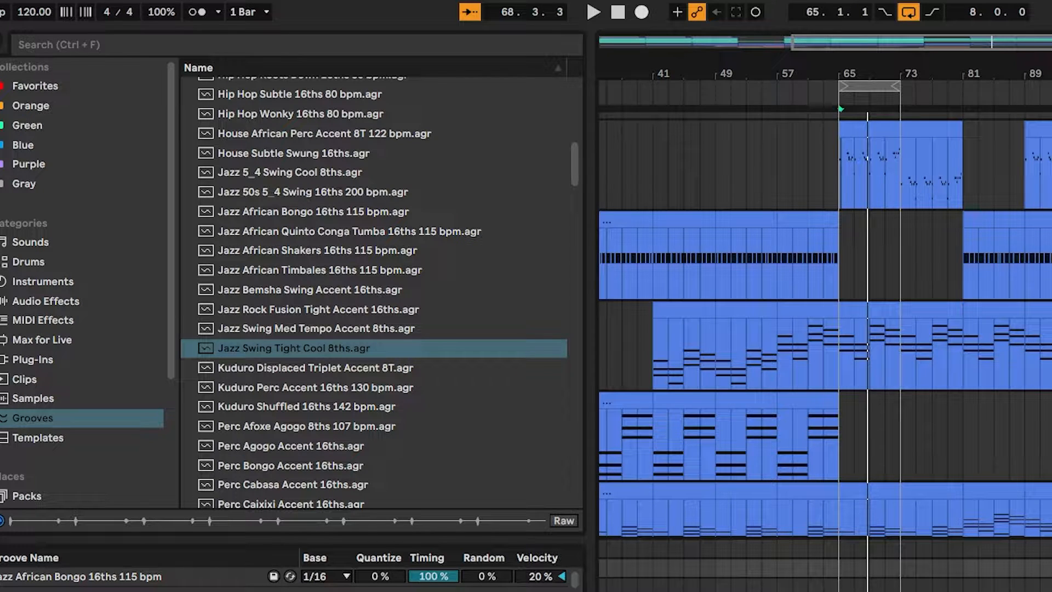
Check the ValhallaSupermassive settings on return track B and close the plug-in window.
{"action": "key", "text": "ctrl+alt+p"}
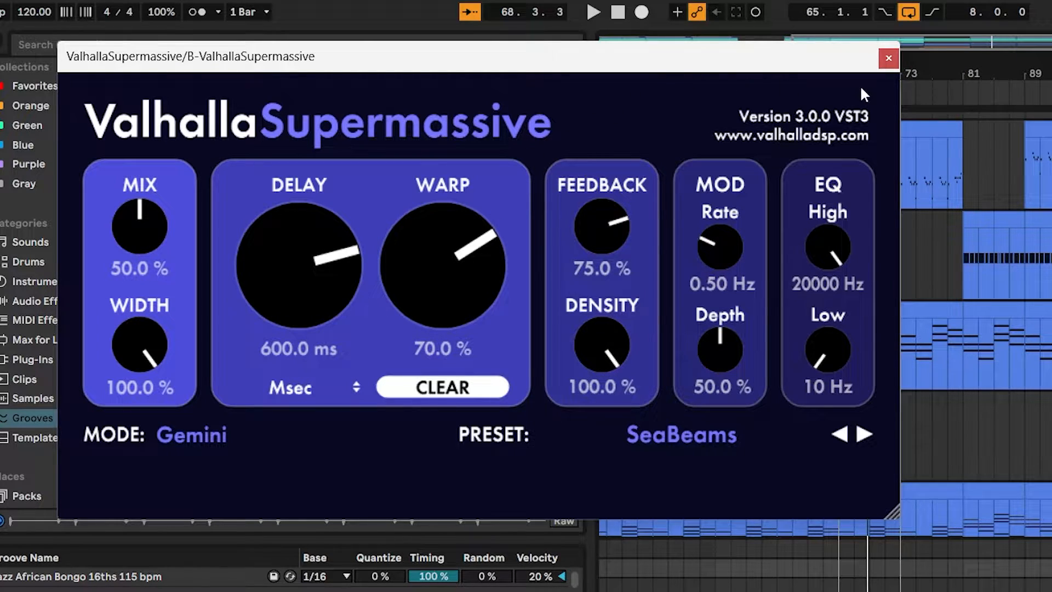
{"action": "left_click", "coordinate": [889, 58]}
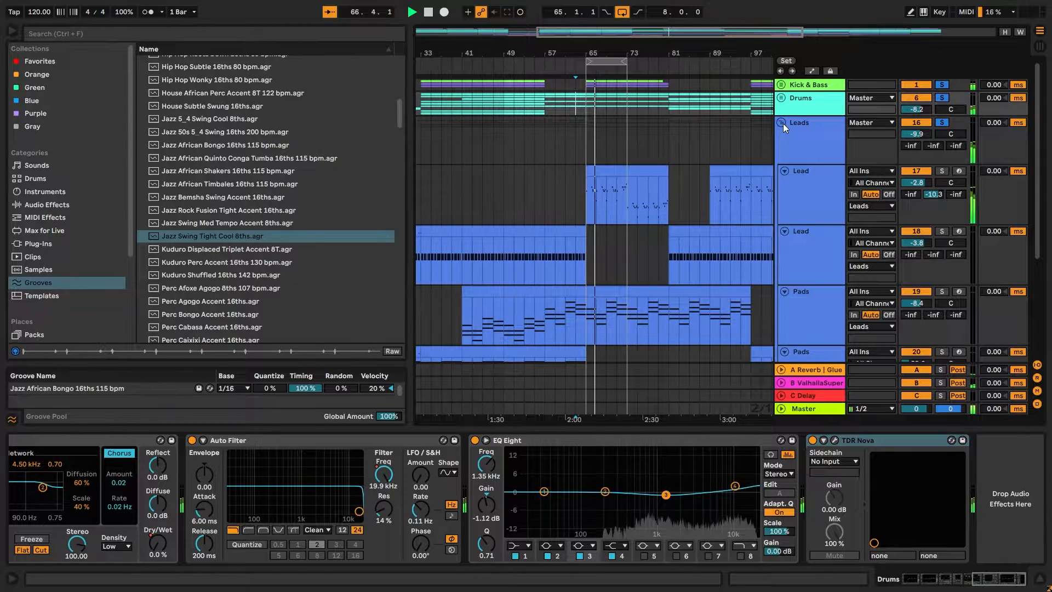
Zoom in on the vocal hook clips from bar 25 and show the device chain of Vocal track 26.
{"action": "left_click_drag", "start_coordinate": [614, 53], "coordinate": [762, 53]}
{"action": "scroll", "coordinate": [675, 163], "scroll_direction": "down", "scroll_amount": 3}
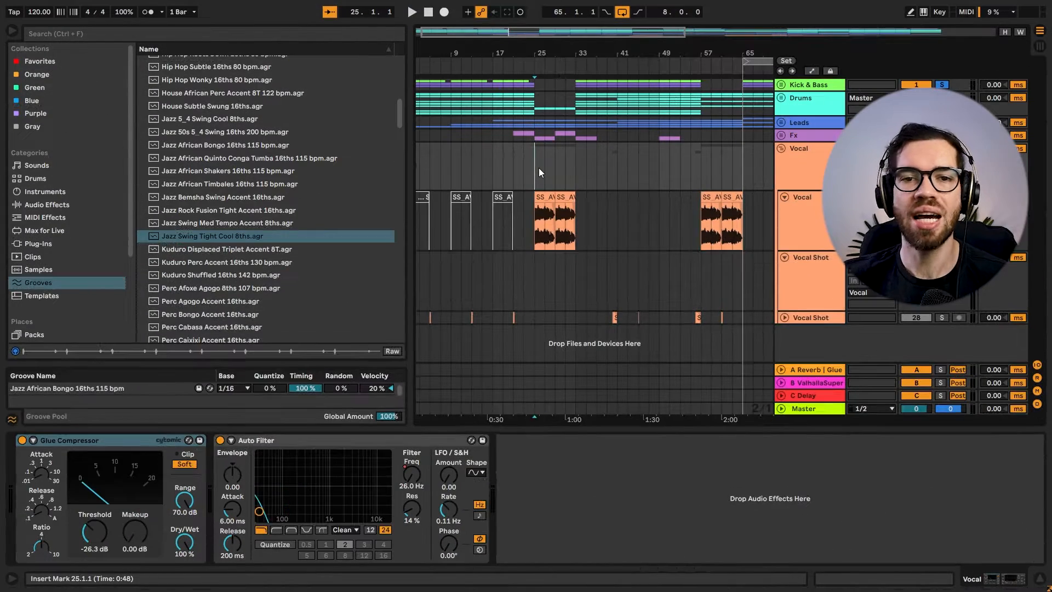
{"action": "left_click_drag", "start_coordinate": [546, 52], "coordinate": [552, 79]}
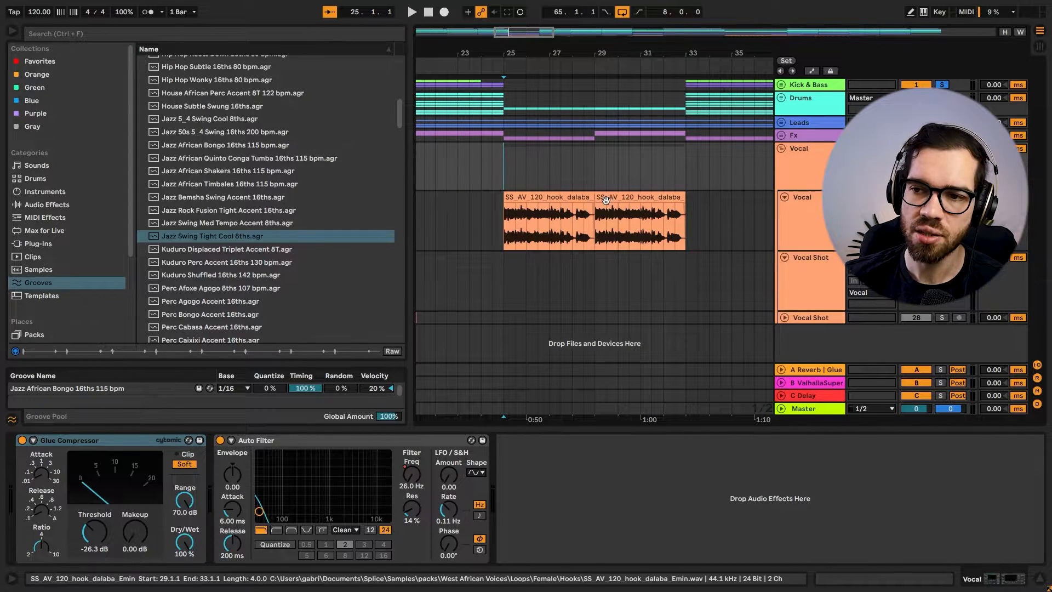
{"action": "left_click", "coordinate": [784, 209]}
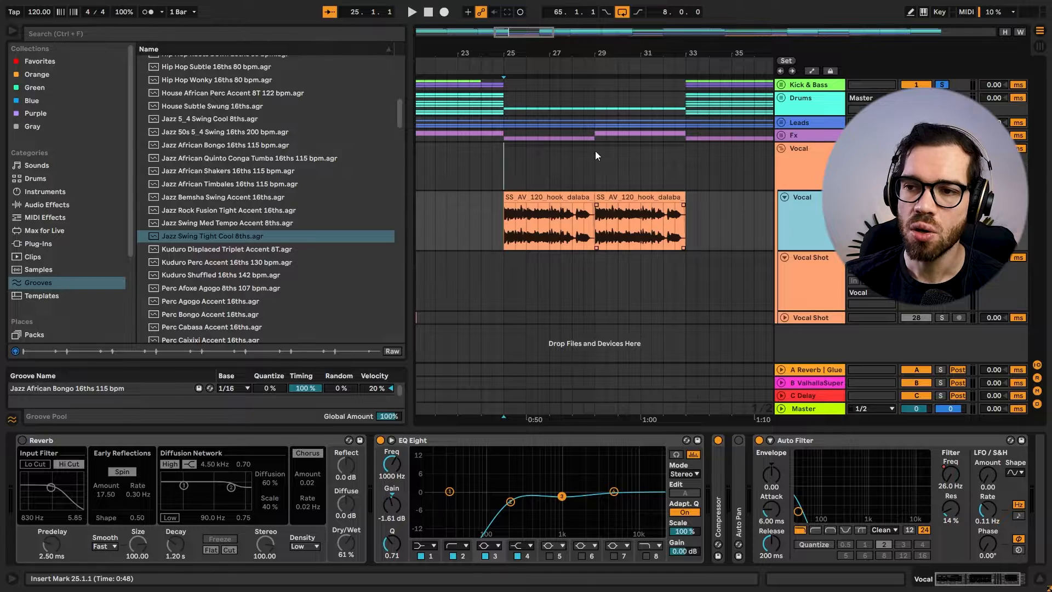
Unfold the Vocal track's Compressor sidechained to the Kick and look along the chain to its Auto Filter.
{"action": "left_click_drag", "start_coordinate": [541, 53], "coordinate": [541, 72]}
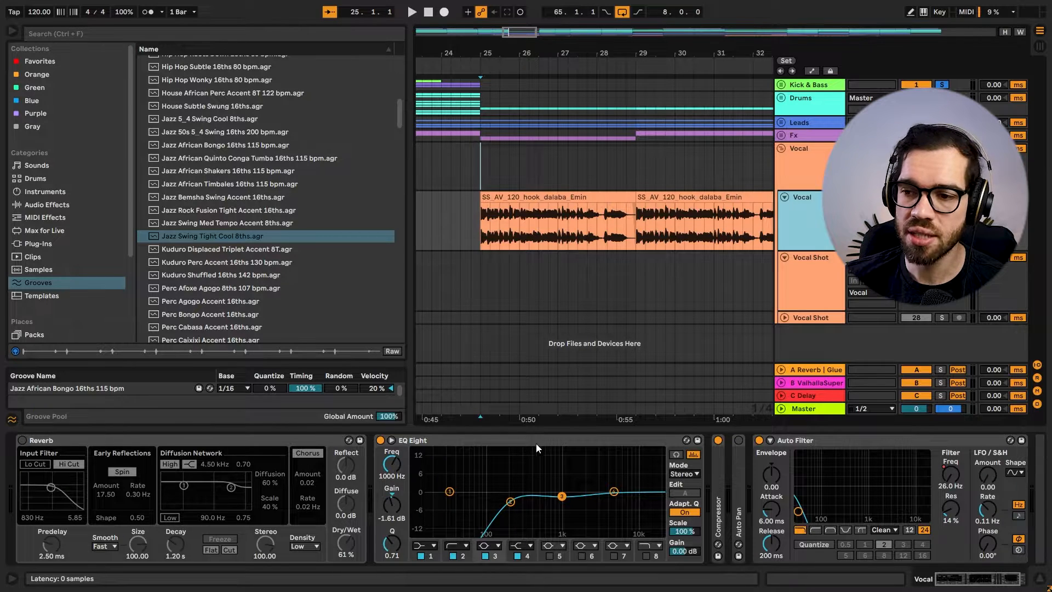
{"action": "double_click", "coordinate": [719, 495]}
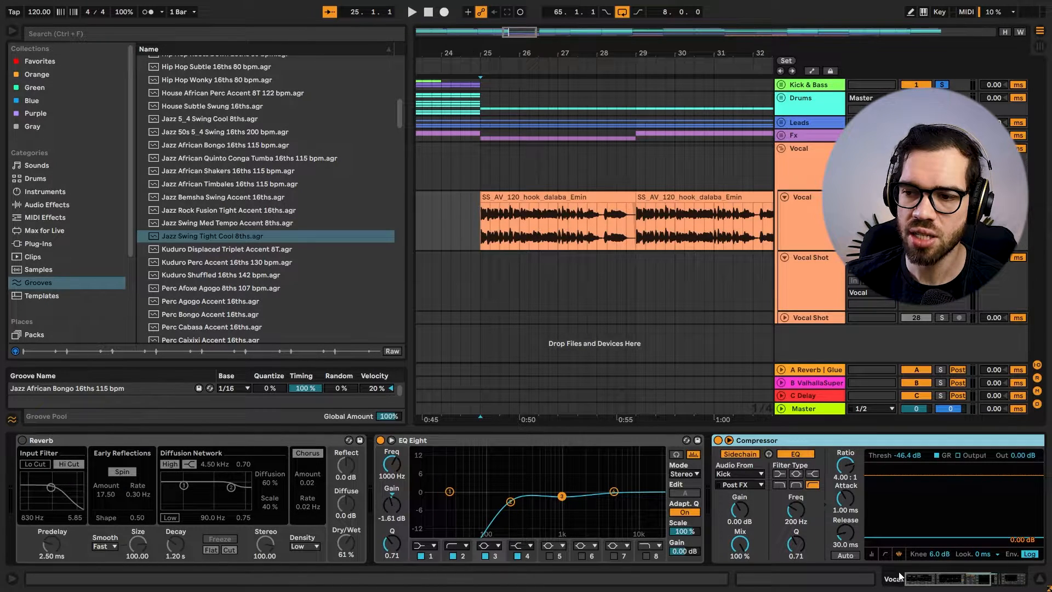
{"action": "left_click_drag", "start_coordinate": [899, 577], "coordinate": [998, 580]}
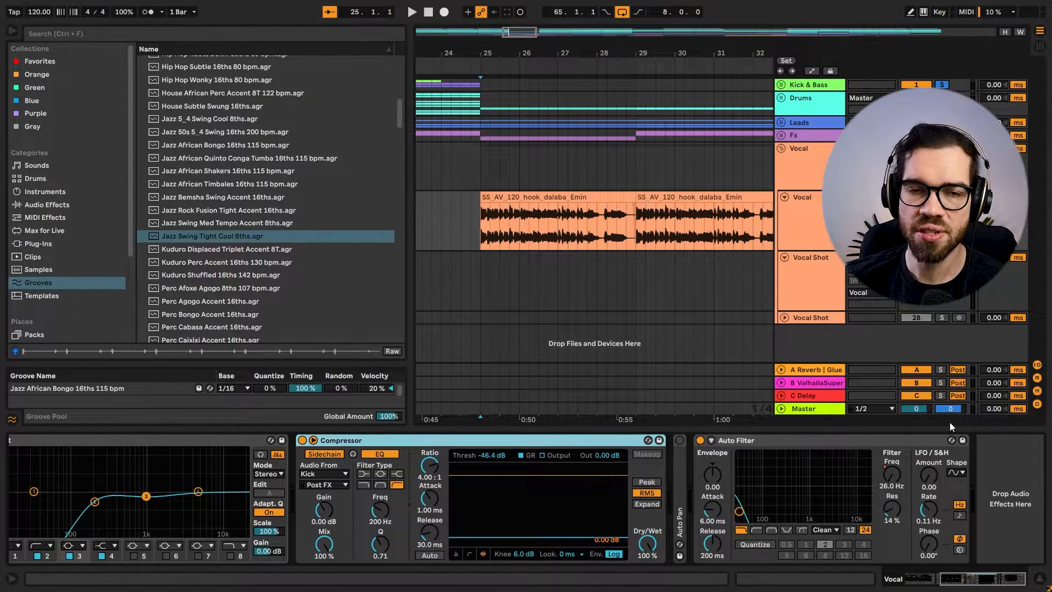
Play the vocal hook from bar 25 and watch the Vocal group's Glue Compressor and Auto Filter.
{"action": "left_click_drag", "start_coordinate": [528, 48], "coordinate": [470, 40]}
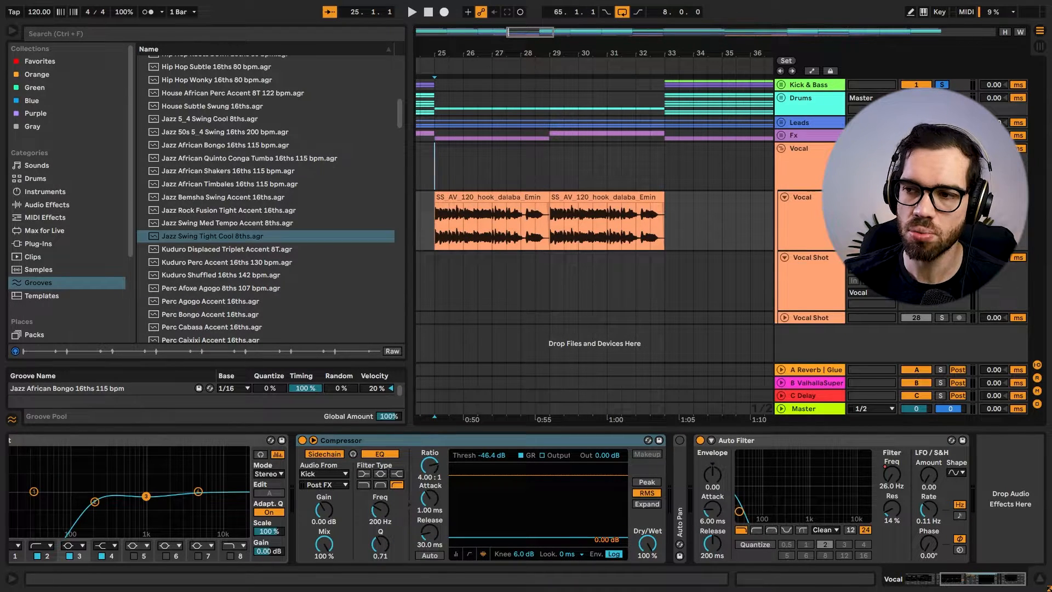
{"action": "key", "text": "space"}
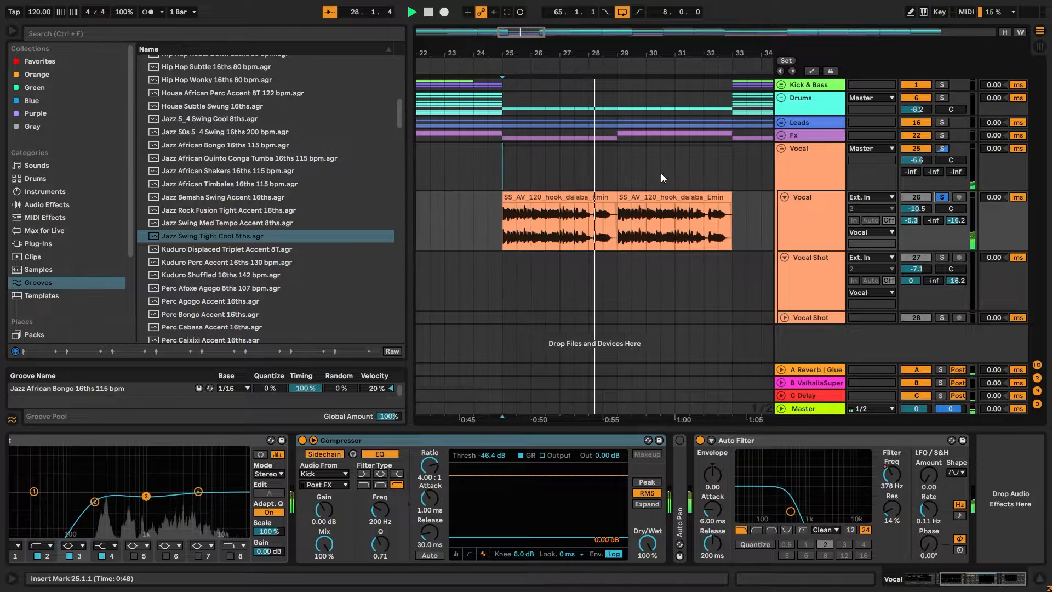
{"action": "left_click", "coordinate": [829, 179]}
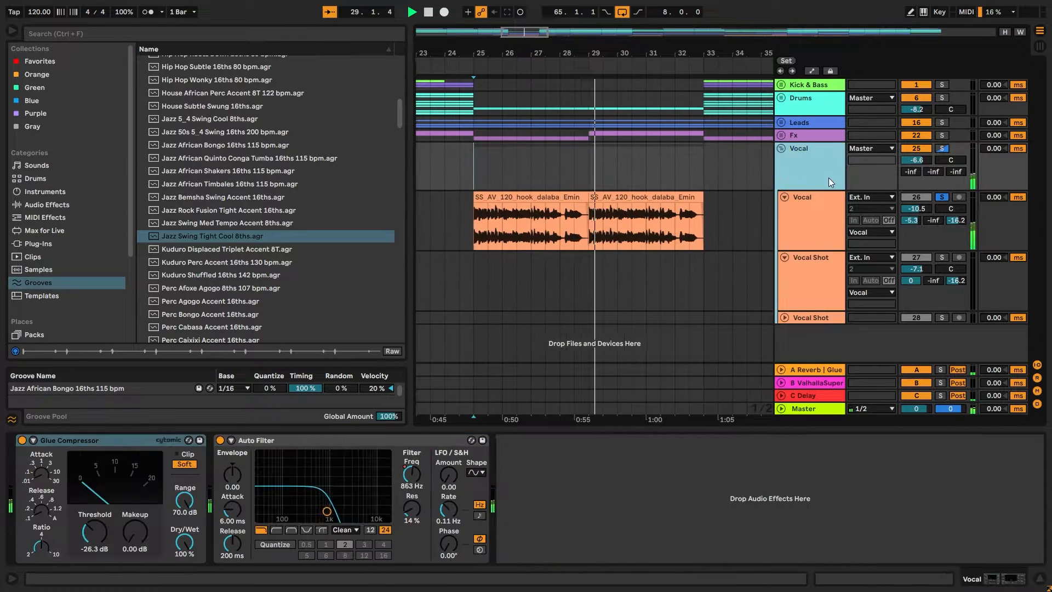
{"action": "left_click", "coordinate": [810, 211]}
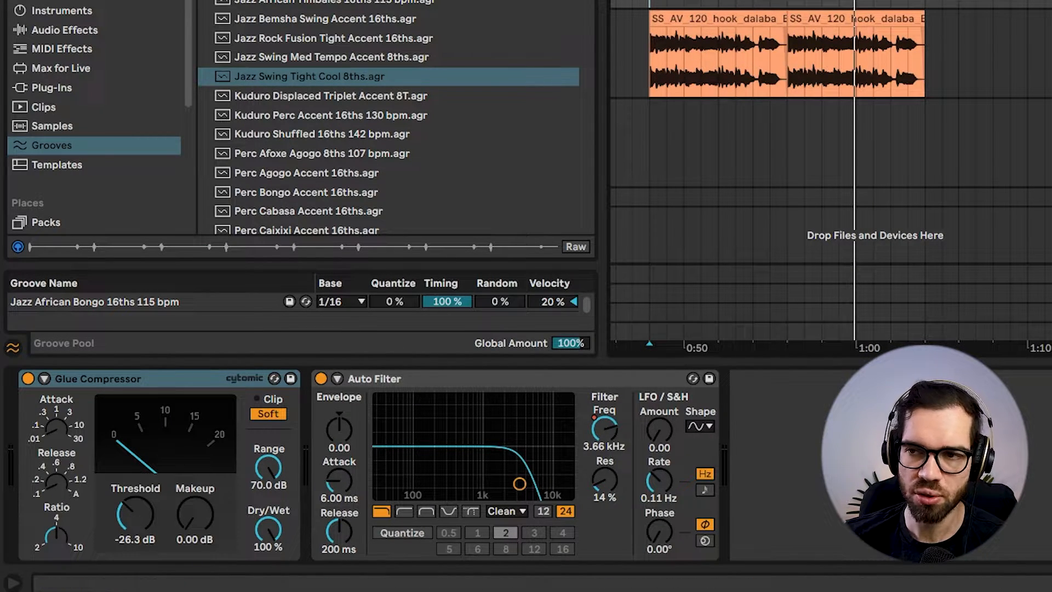
Compare the vocals with the A Reverb and C Delay return tracks switched off and on again.
{"action": "scroll", "coordinate": [833, 8], "scroll_direction": "down", "scroll_amount": 3}
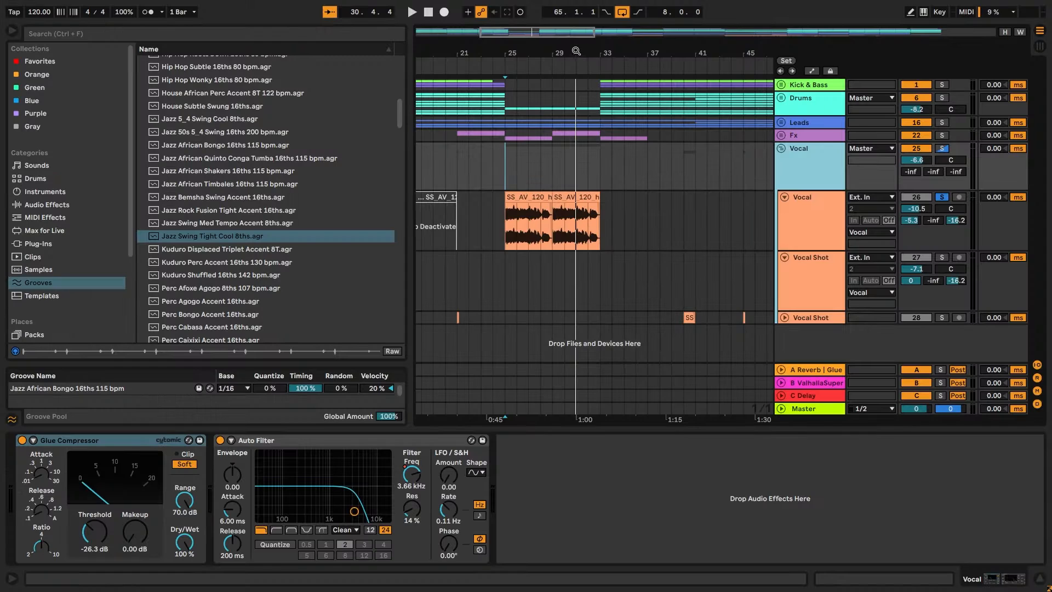
{"action": "left_click_drag", "start_coordinate": [575, 52], "coordinate": [472, 22]}
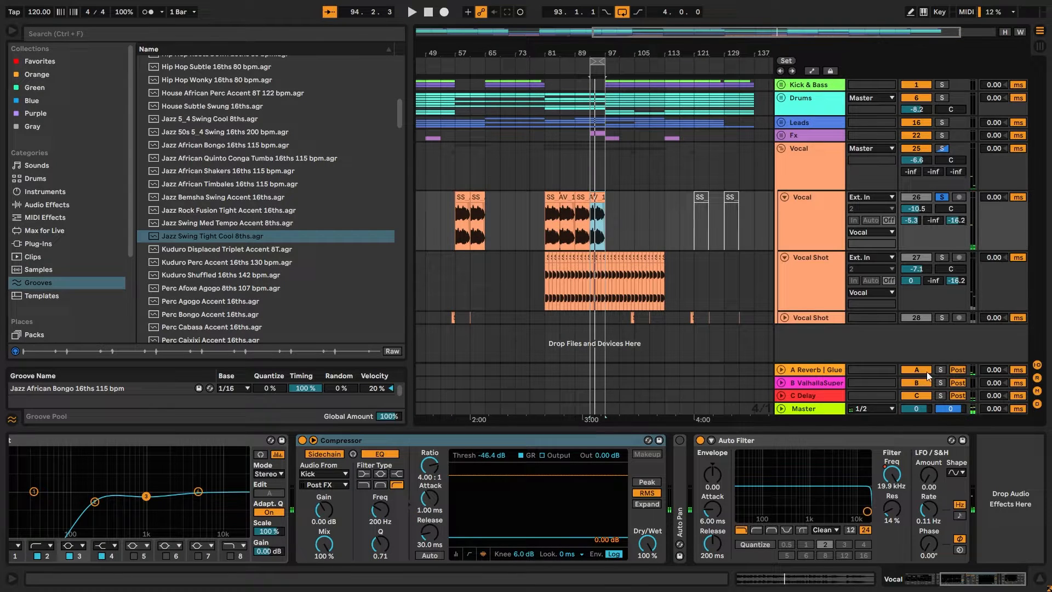
{"action": "left_click", "coordinate": [926, 372]}
{"action": "left_click", "coordinate": [918, 395]}
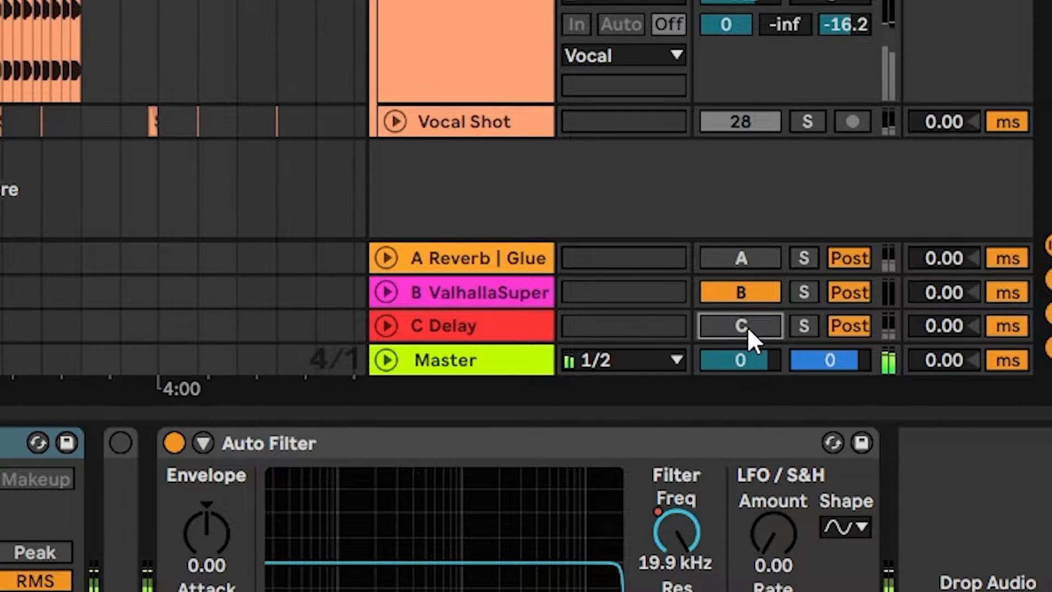
{"action": "left_click", "coordinate": [748, 326]}
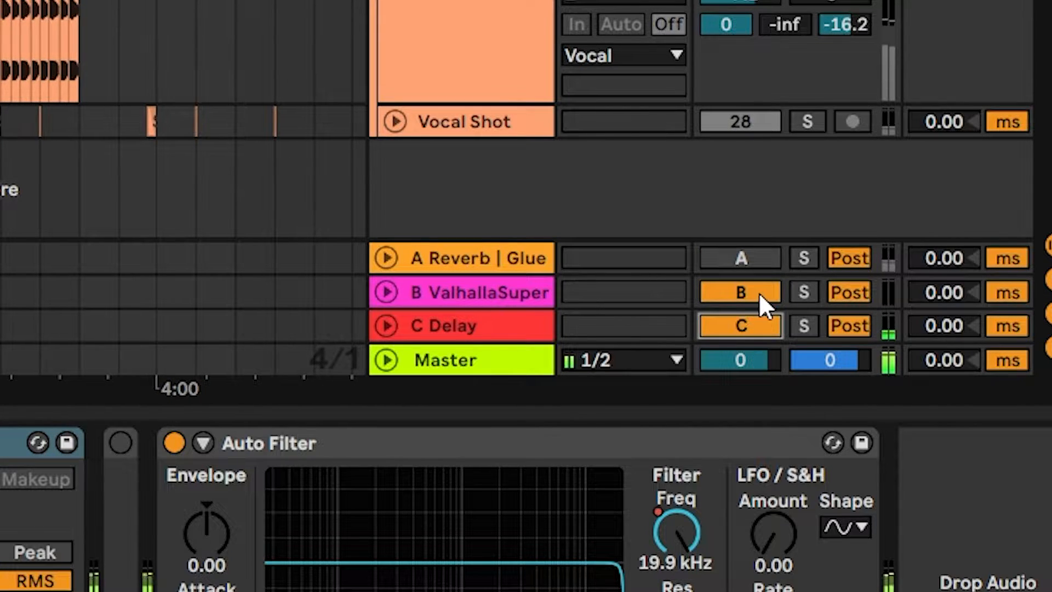
{"action": "left_click", "coordinate": [748, 258]}
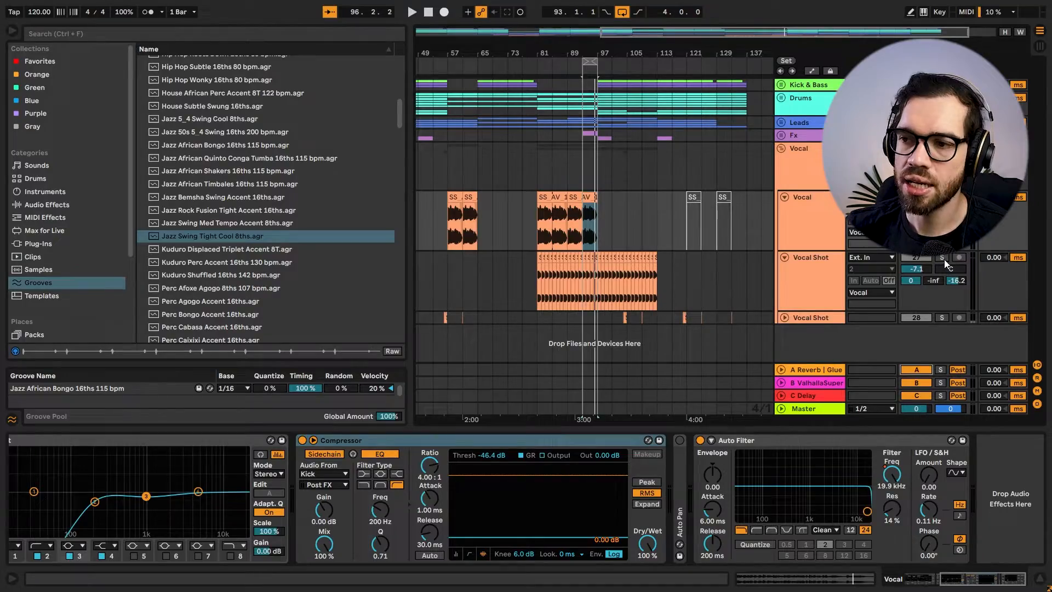
Solo Vocal Shot track 27, play its clips from bar 81 and look along its device chain.
{"action": "left_click", "coordinate": [942, 257]}
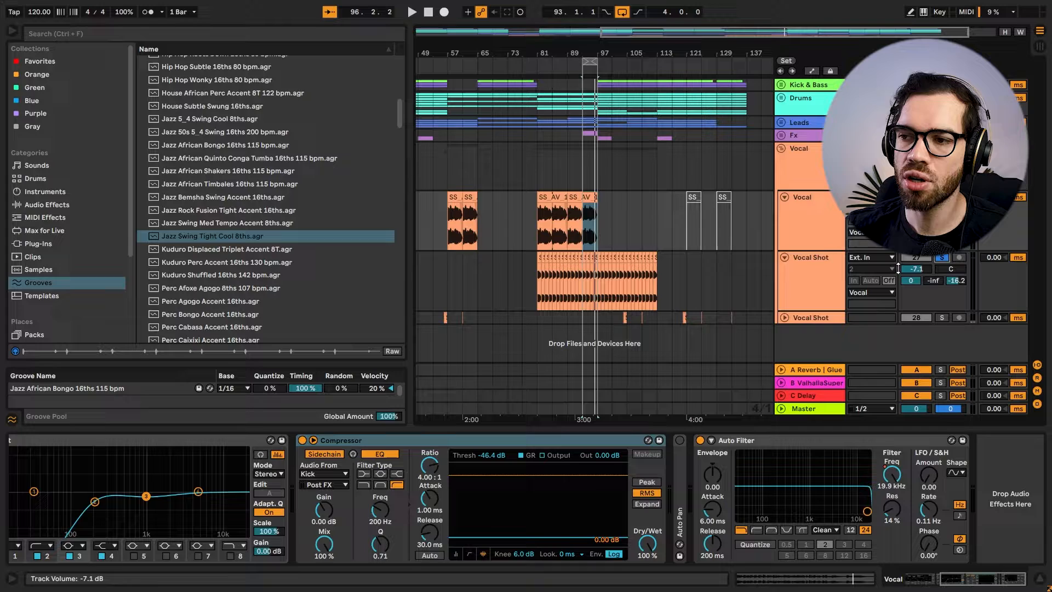
{"action": "left_click", "coordinate": [822, 261]}
{"action": "left_click_drag", "start_coordinate": [534, 57], "coordinate": [531, 244]}
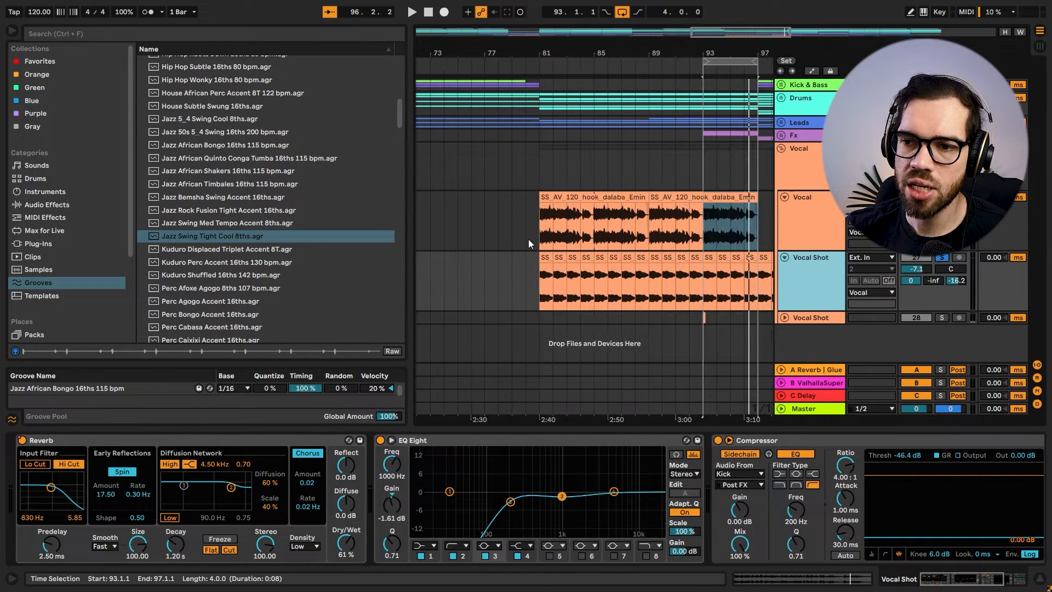
{"action": "left_click", "coordinate": [546, 274]}
{"action": "key", "text": "space"}
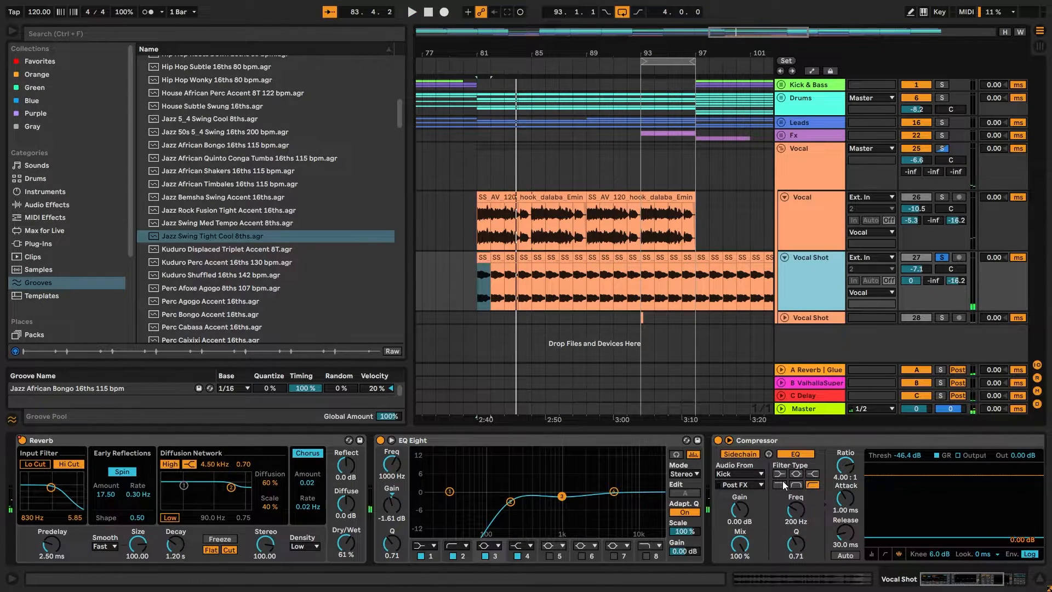
{"action": "left_click_drag", "start_coordinate": [950, 580], "coordinate": [966, 573]}
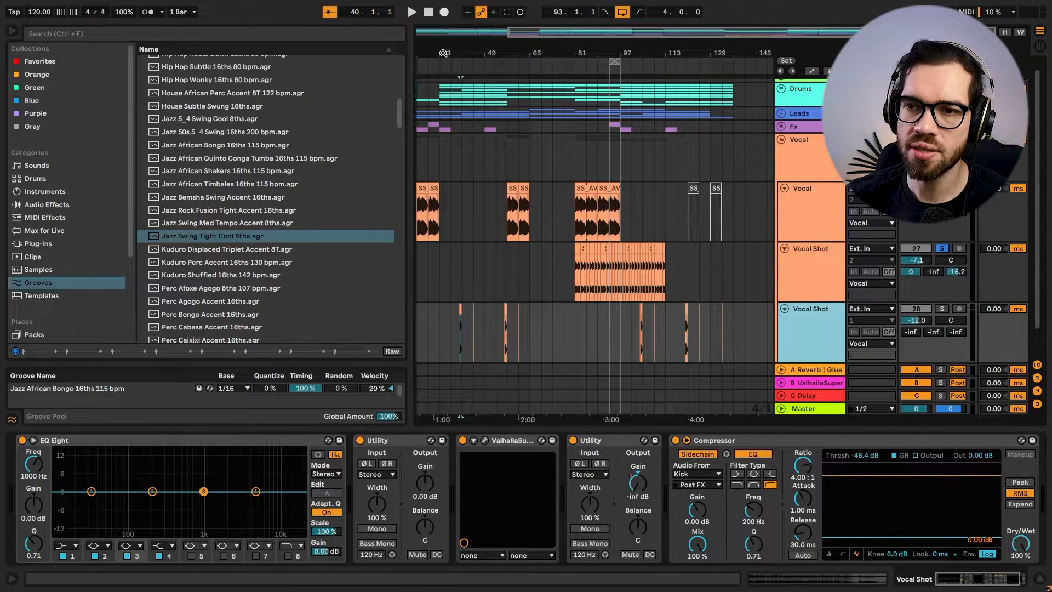
Zoom in on the clip at bar 40 of Vocal Shot track 28 and select it.
{"action": "left_click_drag", "start_coordinate": [443, 53], "coordinate": [539, 126]}
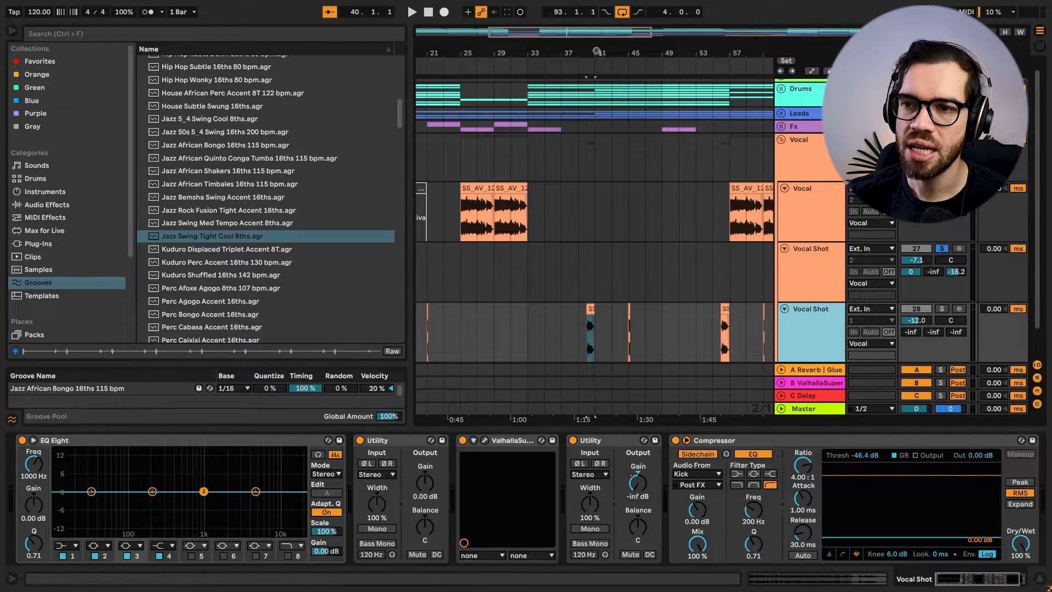
{"action": "left_click_drag", "start_coordinate": [596, 51], "coordinate": [592, 38]}
{"action": "left_click", "coordinate": [591, 329]}
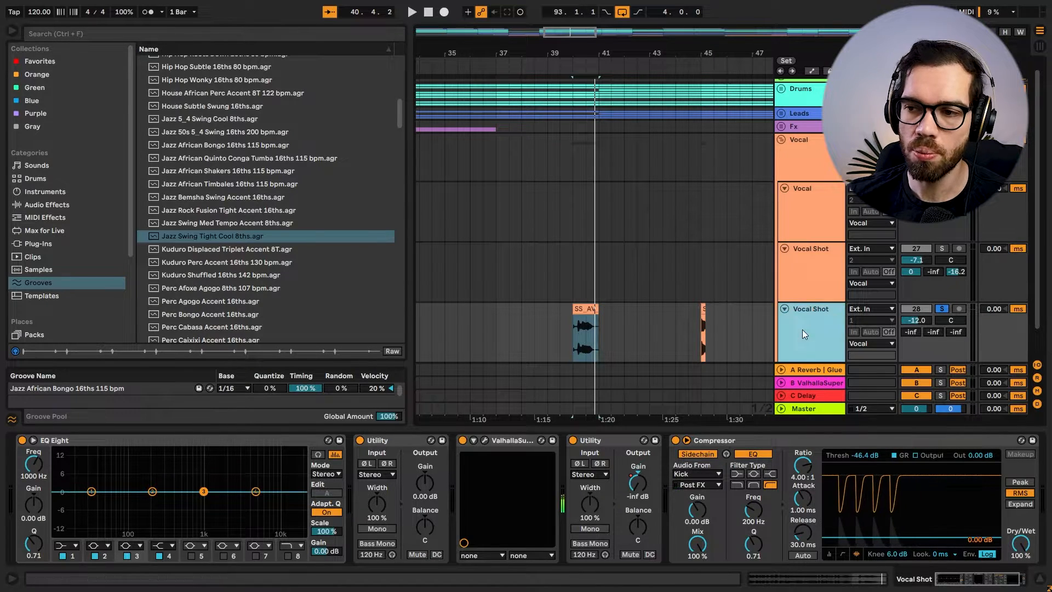
Show the automation lanes, play Vocal Shot track 28 from bar 40 through its Utility Gain automation and unsolo the track.
{"action": "key", "text": "a"}
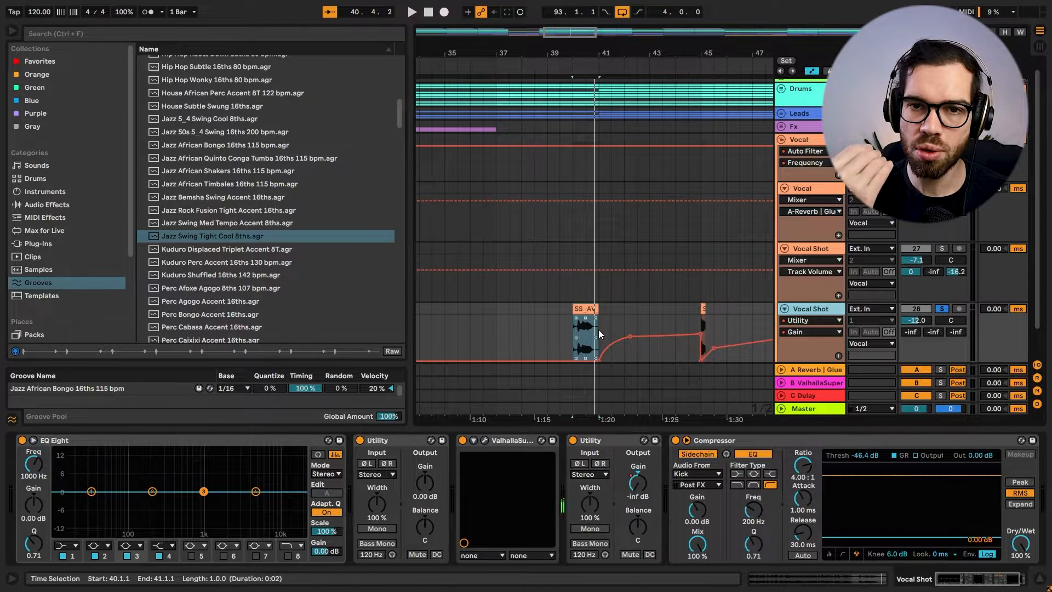
{"action": "key", "text": "space"}
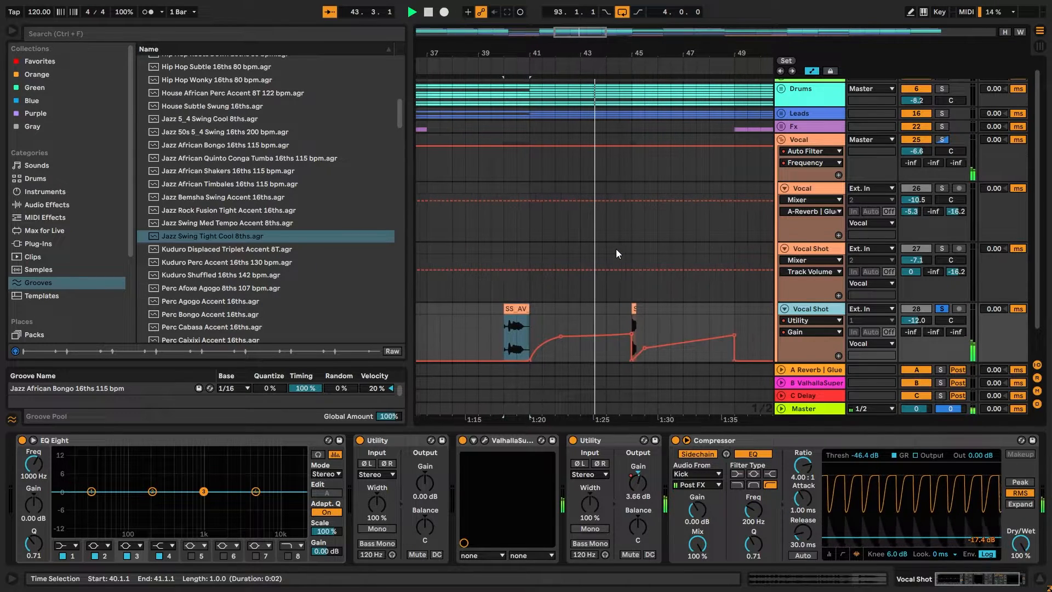
{"action": "key", "text": "space"}
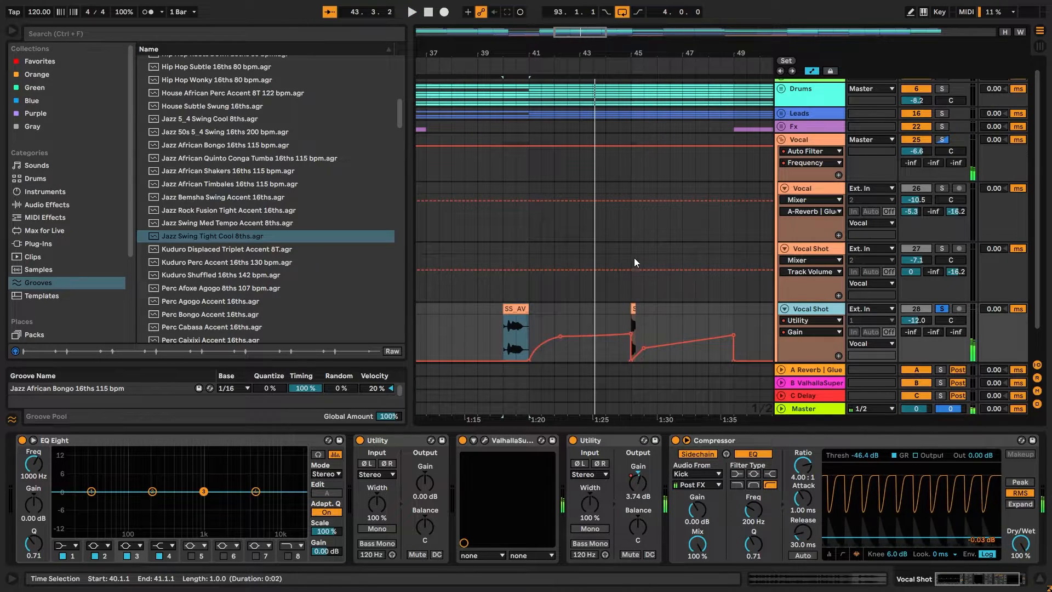
{"action": "left_click", "coordinate": [945, 310]}
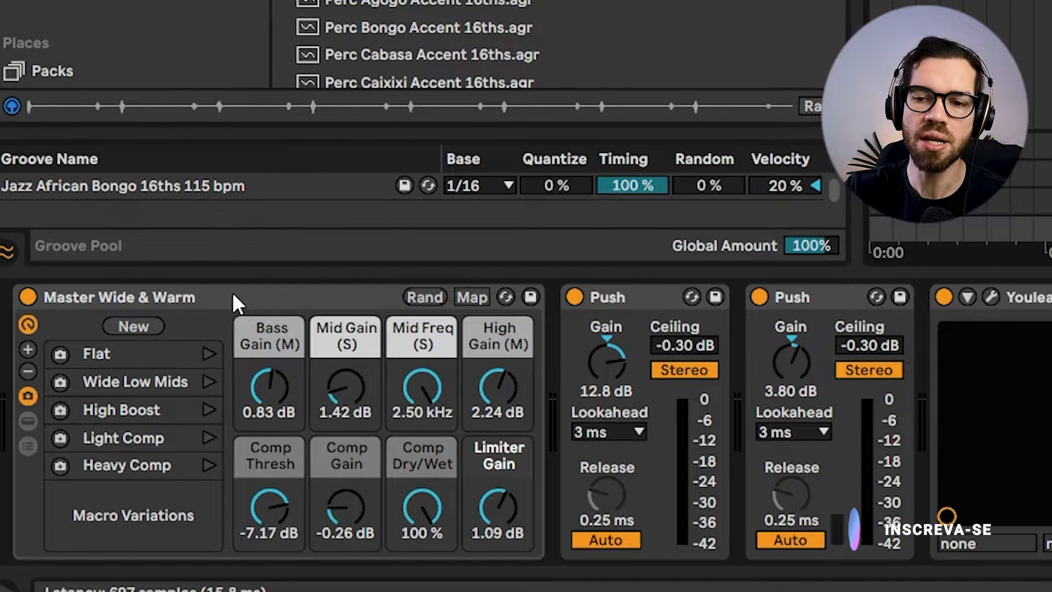
Check the Master's loudness from bar 65 in Youlean Loudness Meter 2 and move its window clear of the device chain.
{"action": "left_click", "coordinate": [822, 304]}
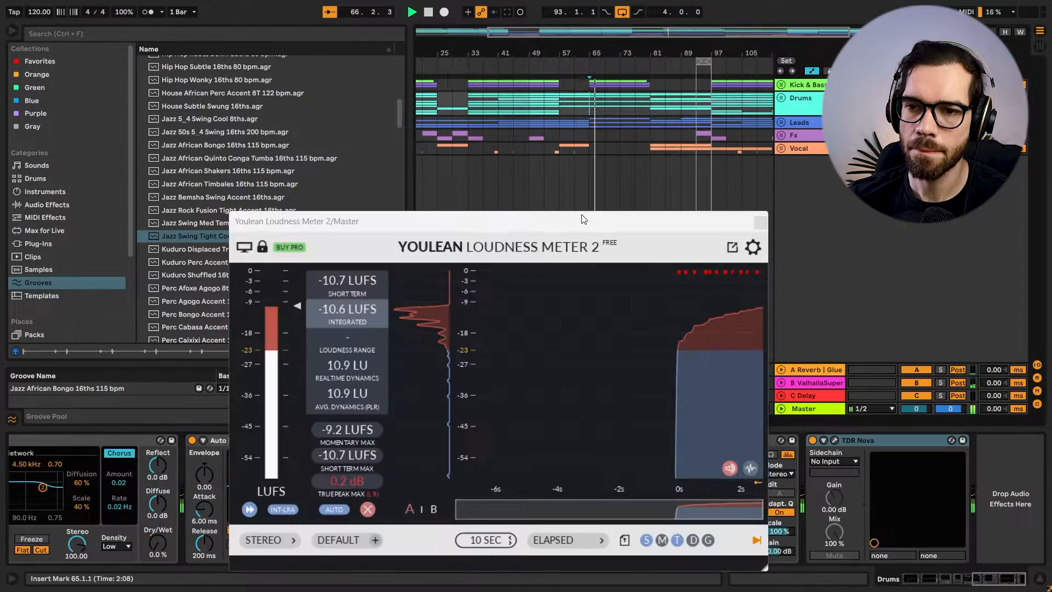
{"action": "left_click_drag", "start_coordinate": [582, 220], "coordinate": [694, 124]}
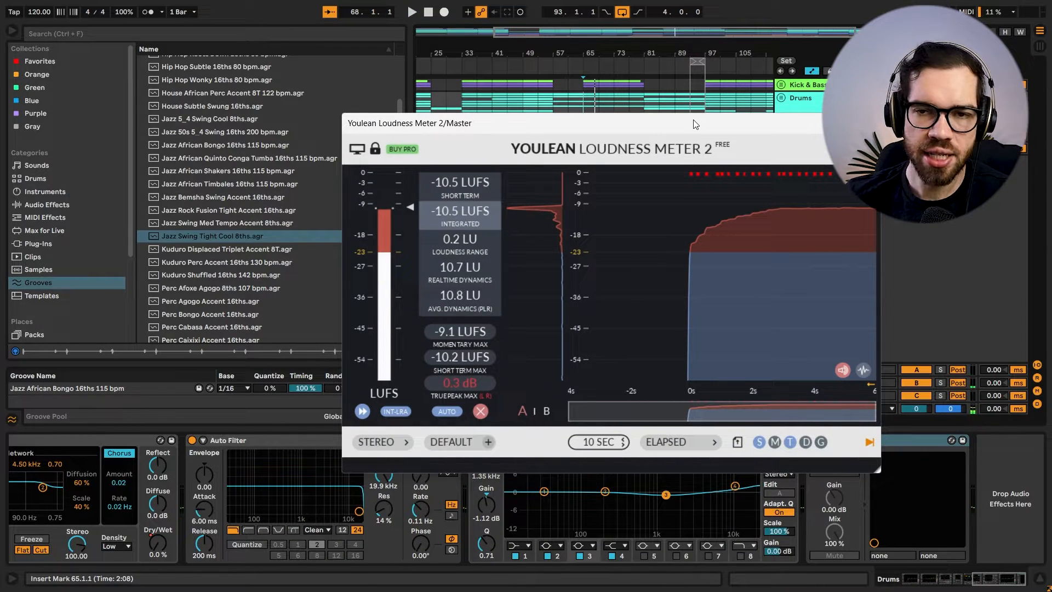